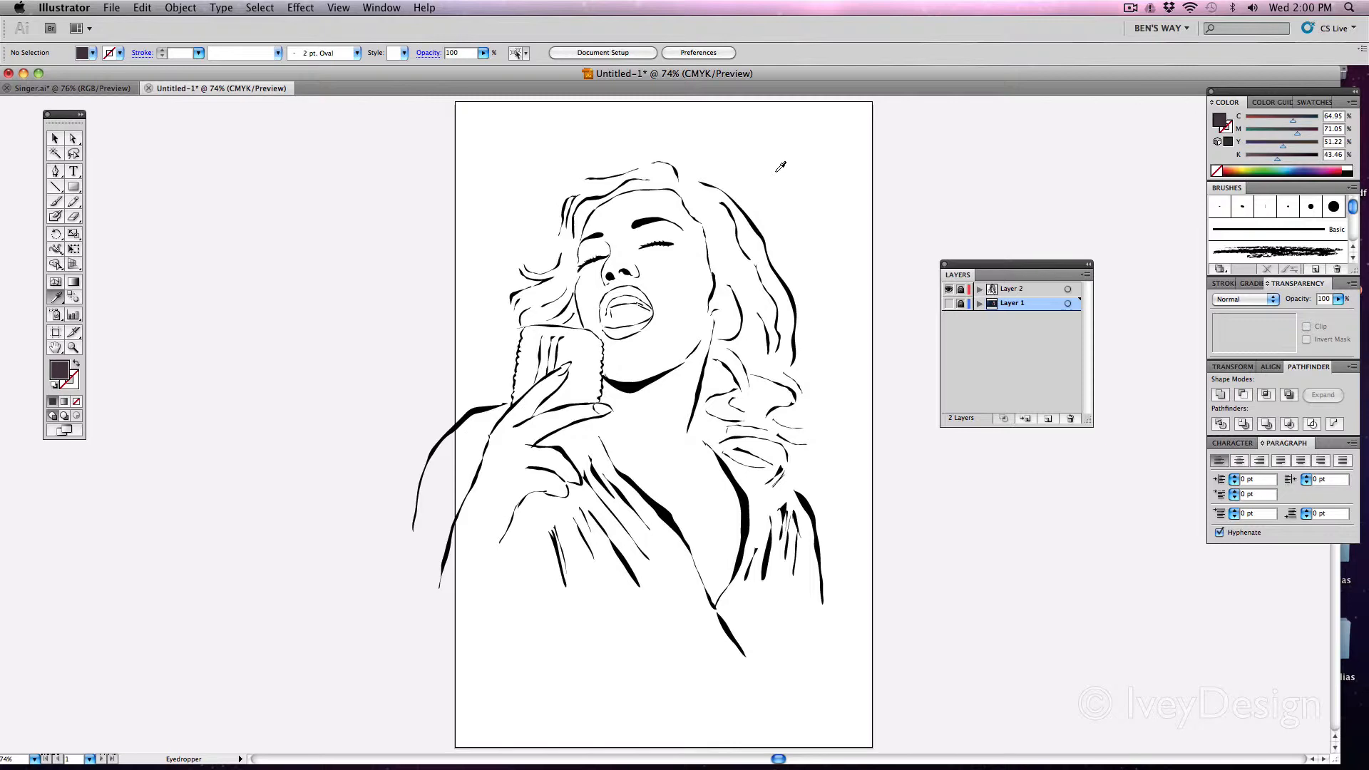
Step: Show the reference photo on Layer 1 and add a new layer between it and the line art layer
key(super+equal)
key(super+equal)
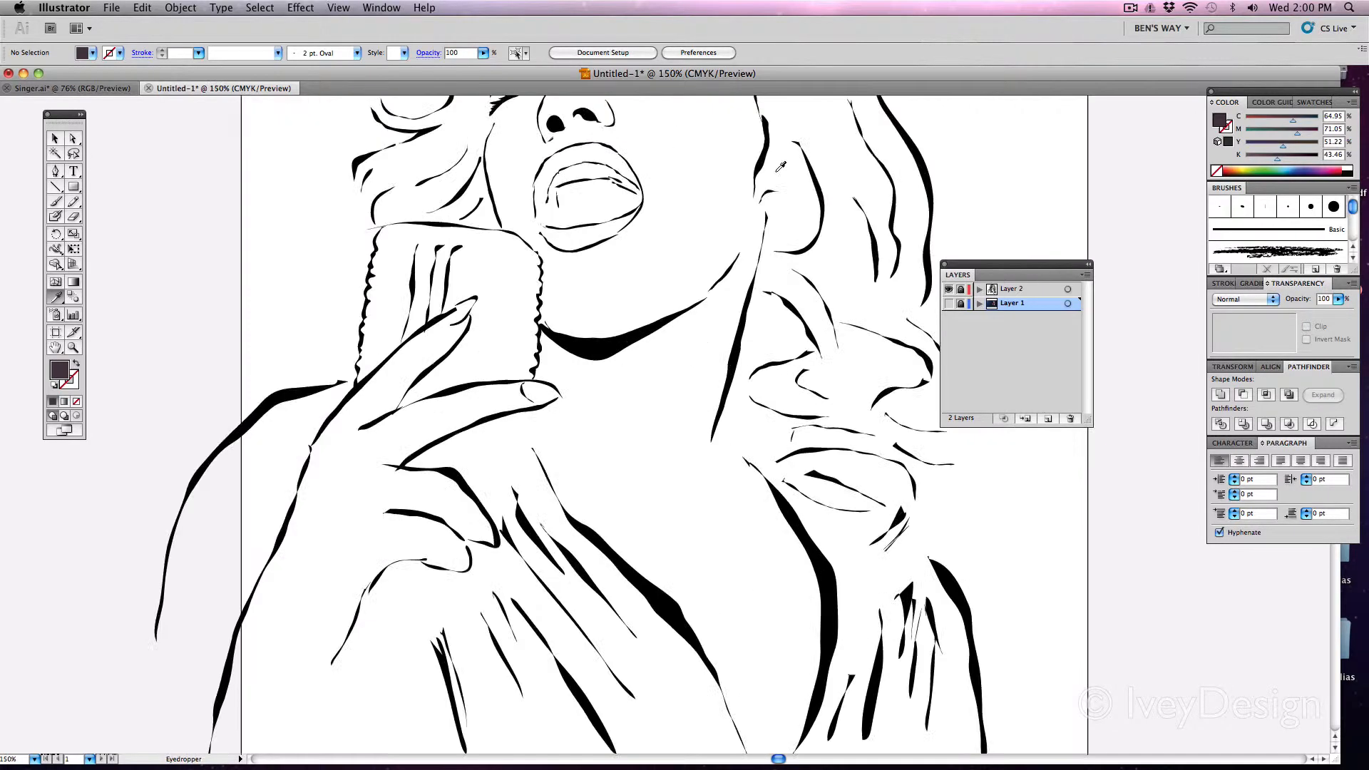
scroll(712, 156, up, 5)
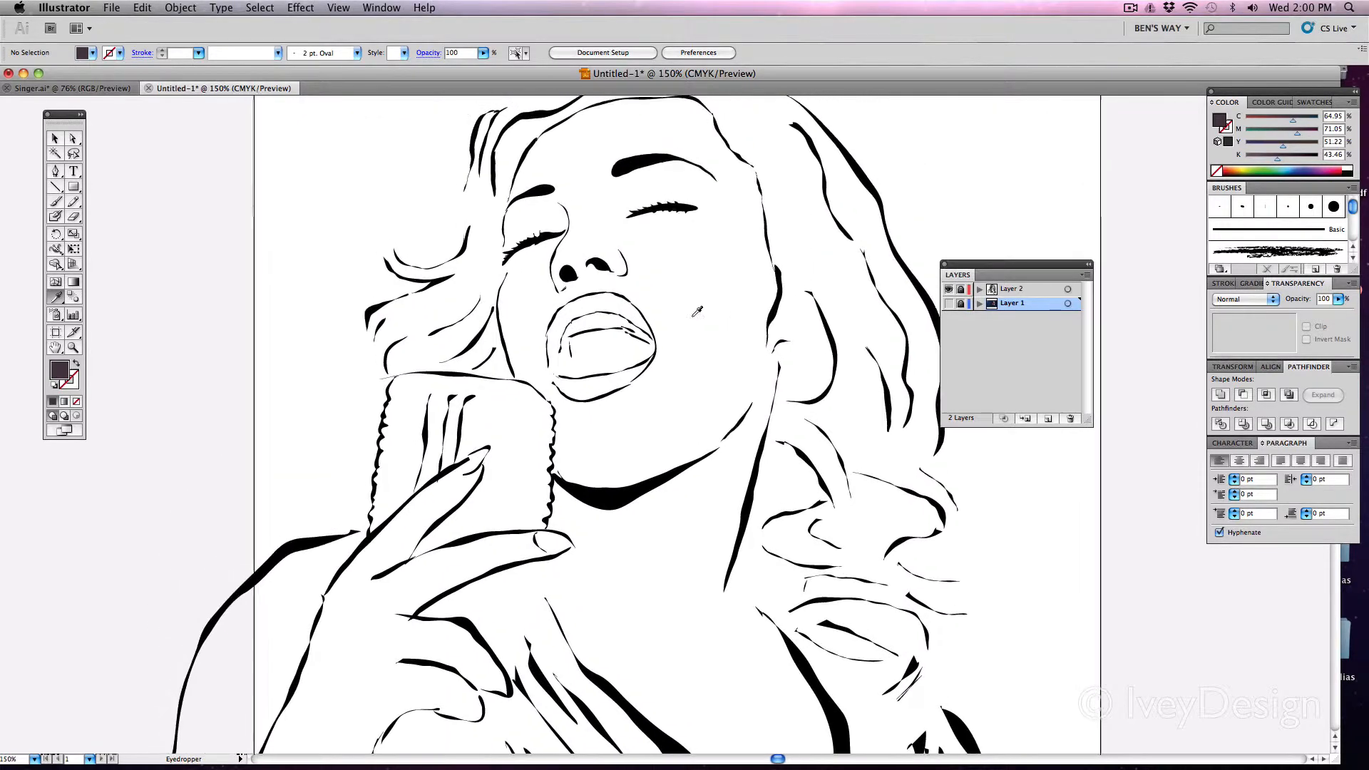
click(949, 303)
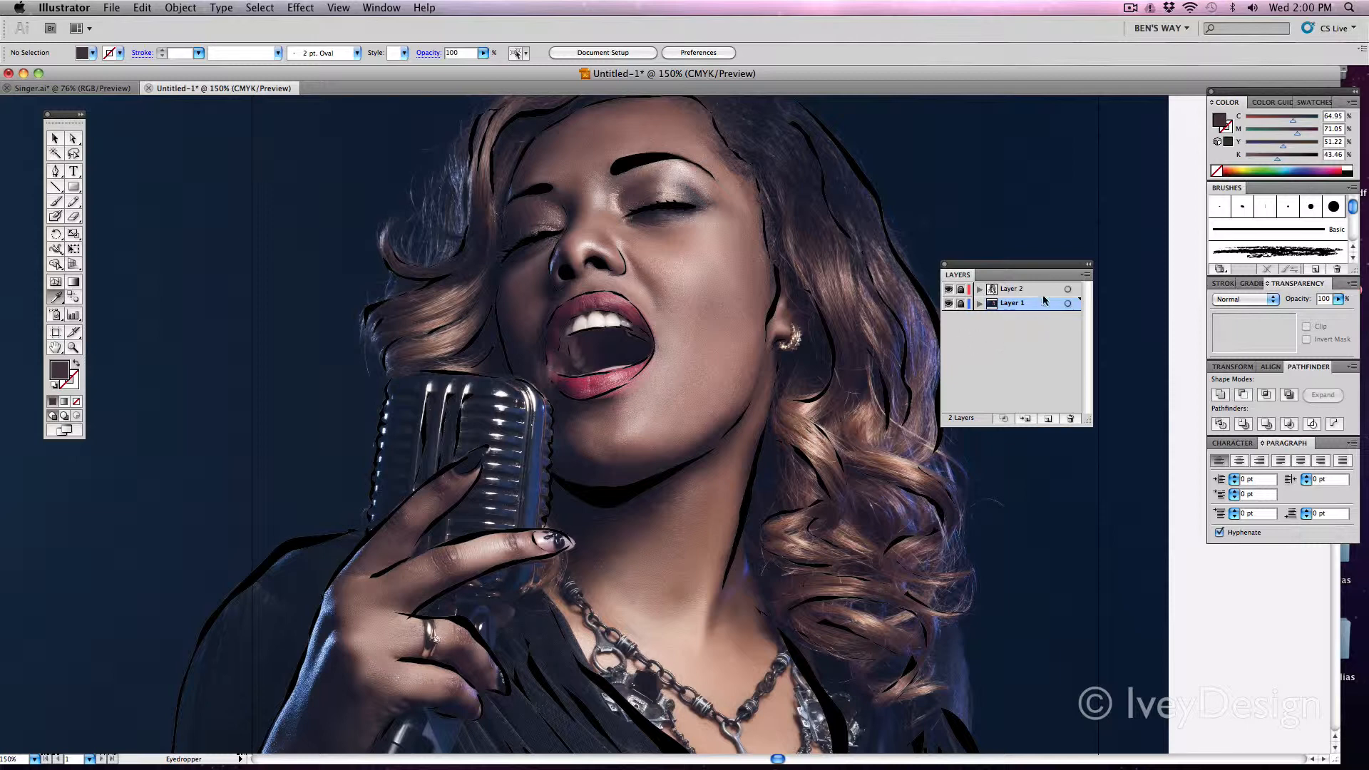
click(1047, 419)
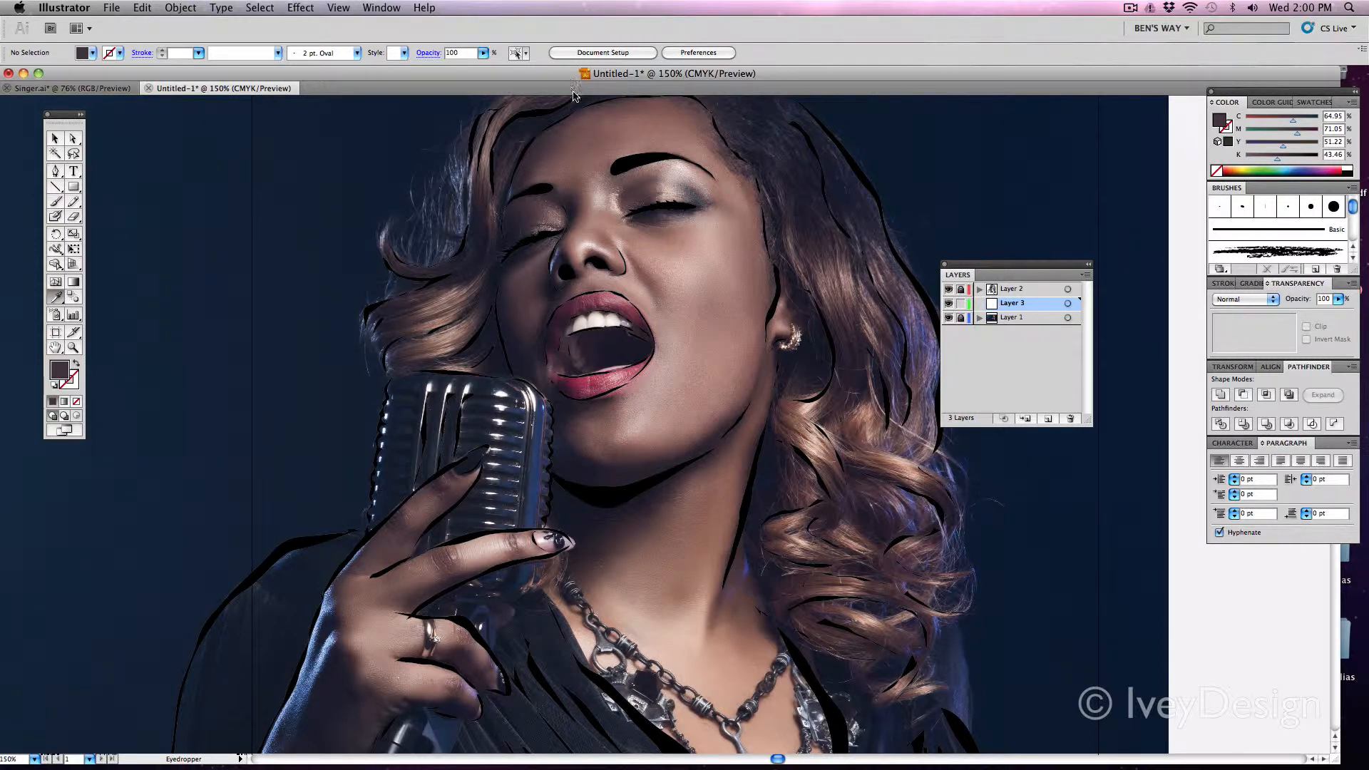
Step: Sample a dark skin shadow from the forehead edge, pencil a shape from the hairline around the eye socket, and check it without the photo
scroll(518, 177, up, 5)
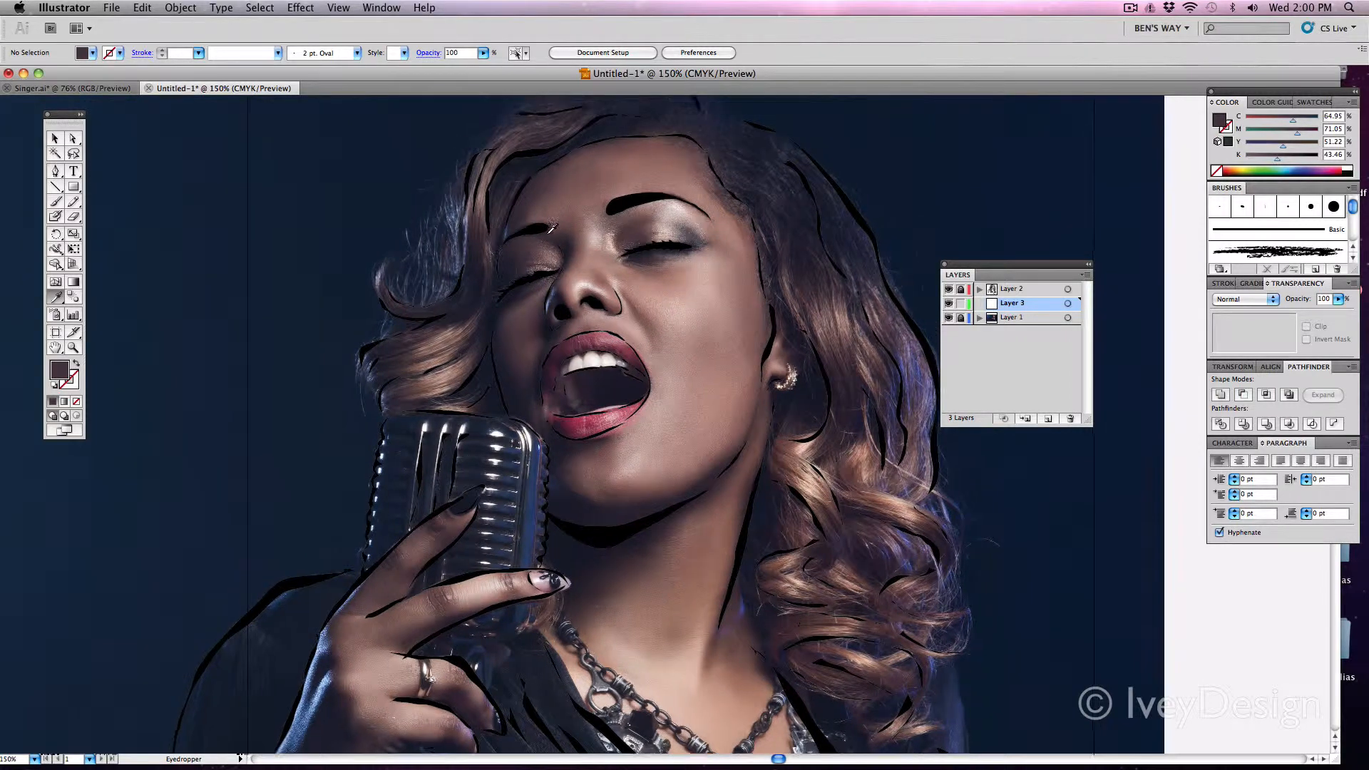
scroll(518, 177, up, 1)
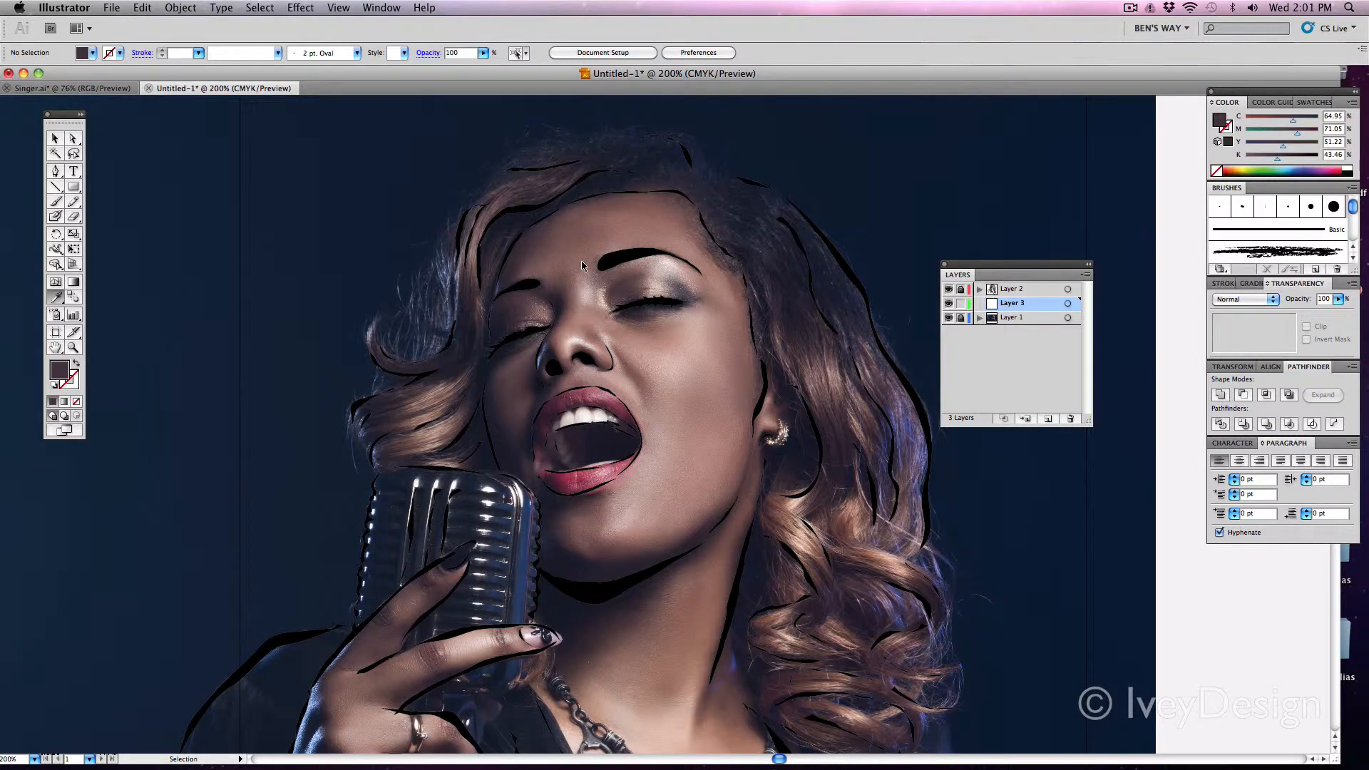
key(super+equal)
key(super+equal)
scroll(587, 255, up, 5)
scroll(588, 256, left, 3)
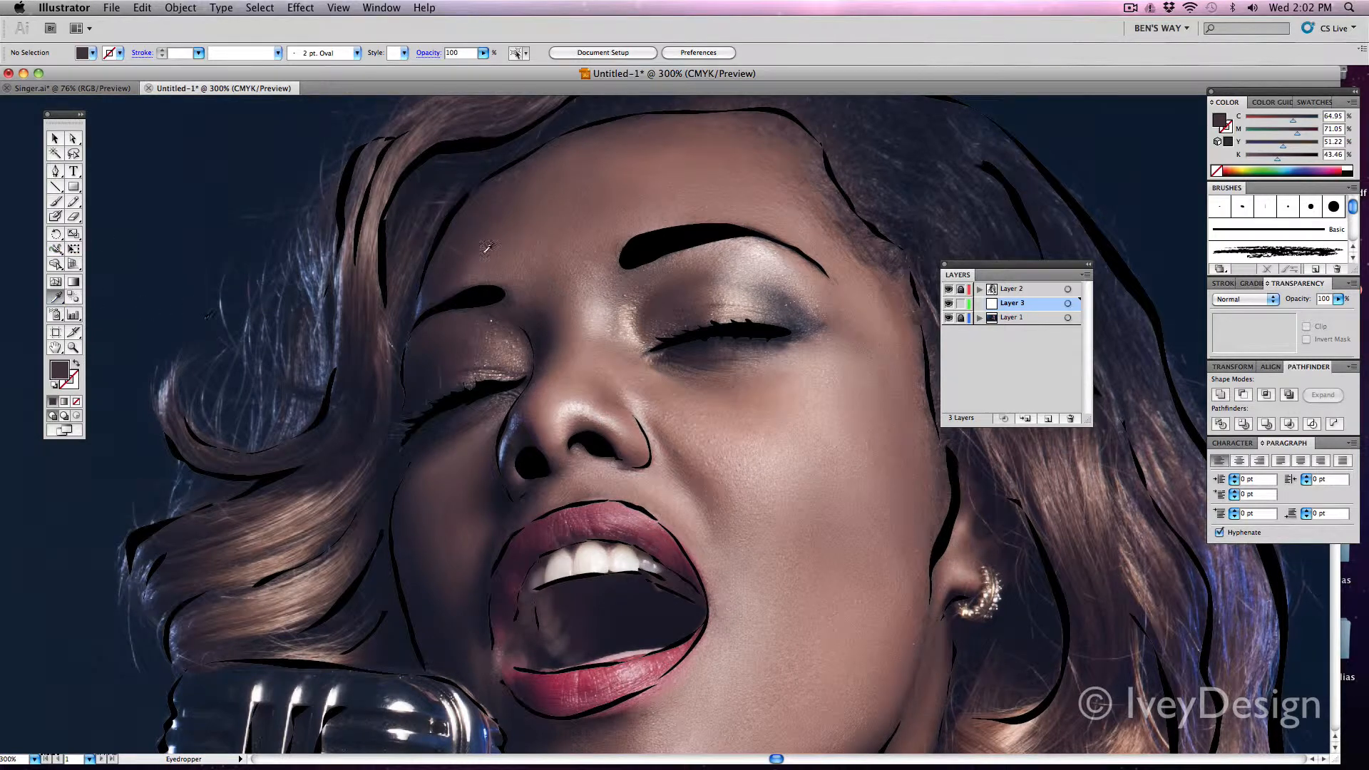
click(471, 234)
key(n)
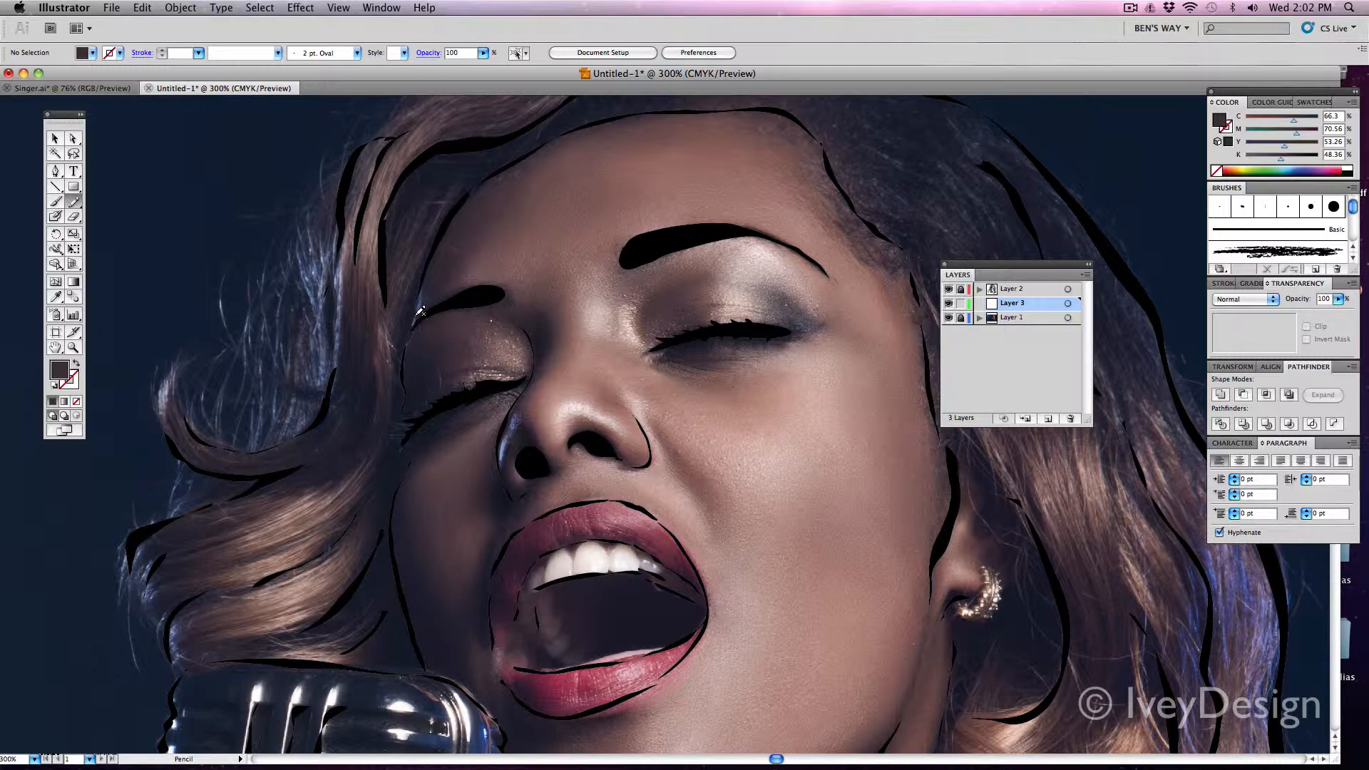
mouse_move(417, 318)
mouse_down()
mouse_move(459, 208)
mouse_move(589, 132)
mouse_move(535, 170)
mouse_move(461, 264)
mouse_move(467, 287)
mouse_move(507, 290)
mouse_move(555, 335)
mouse_move(522, 397)
mouse_move(538, 362)
mouse_move(528, 331)
mouse_move(456, 306)
mouse_move(411, 322)
mouse_up()
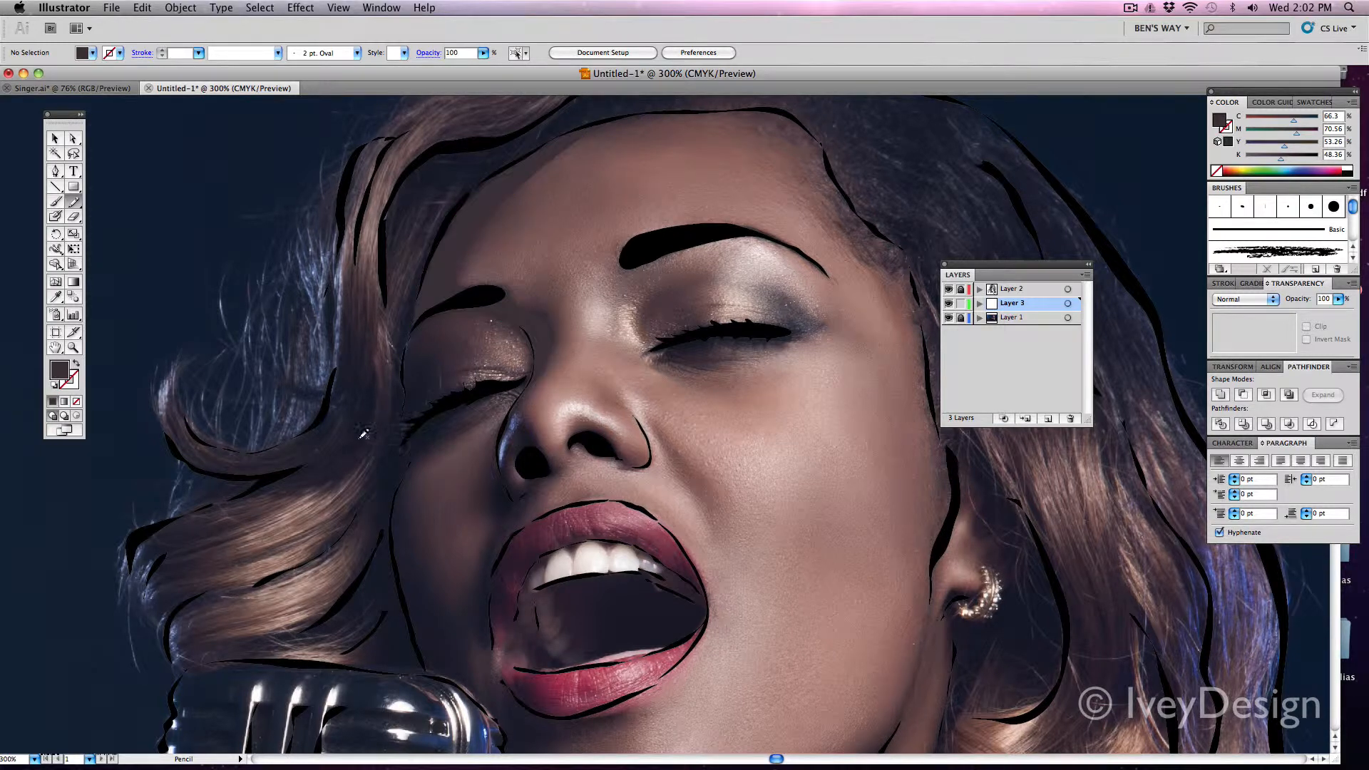
click(948, 317)
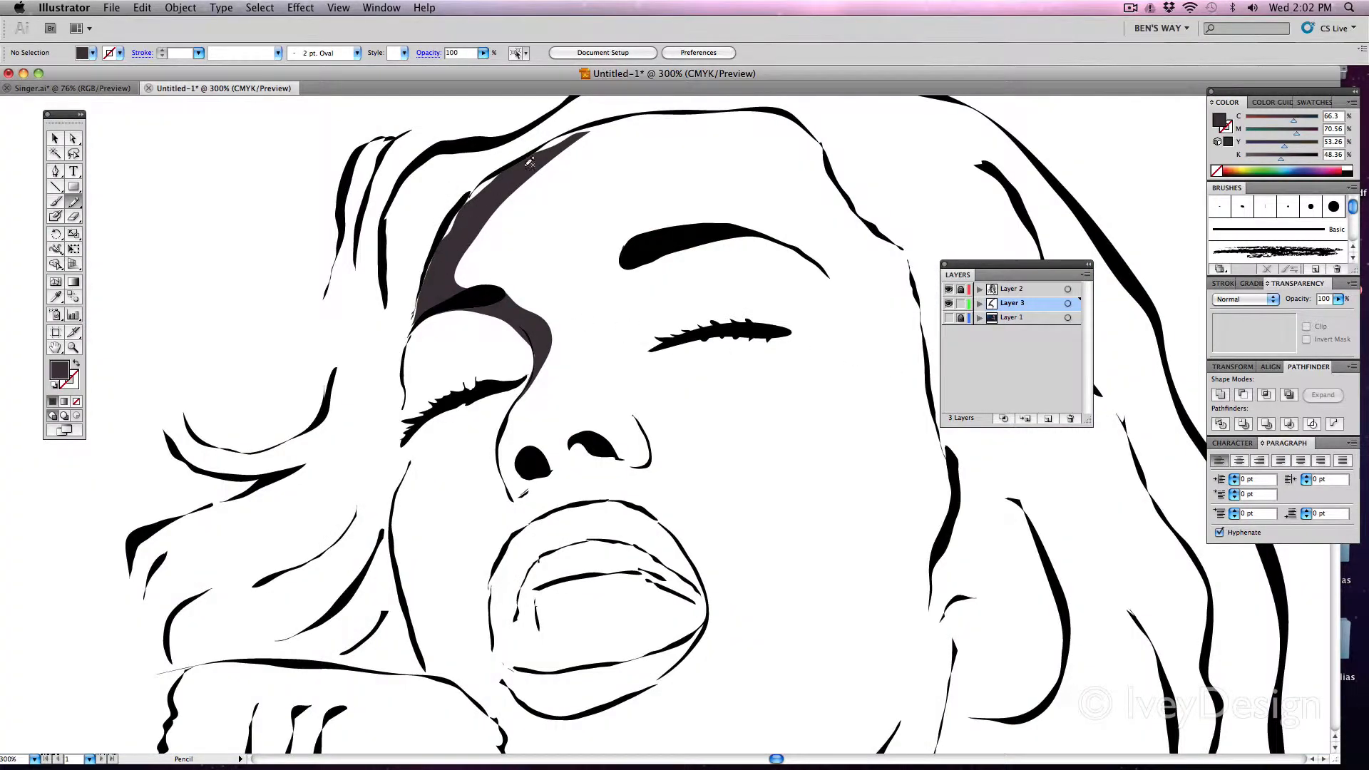
click(948, 317)
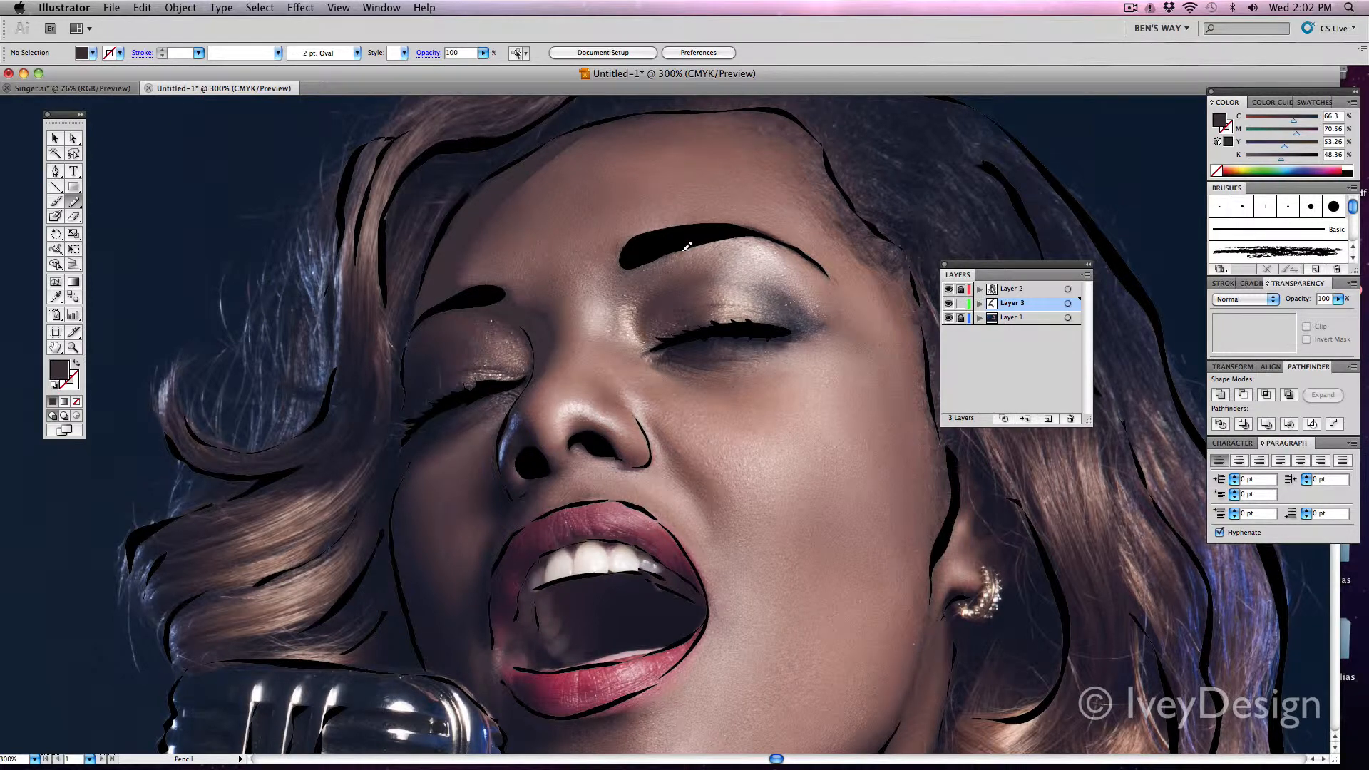
Step: Sample the forehead's mid-tone brown and pencil a filled shape across the forehead down to between the eyebrows
key(i)
click(559, 201)
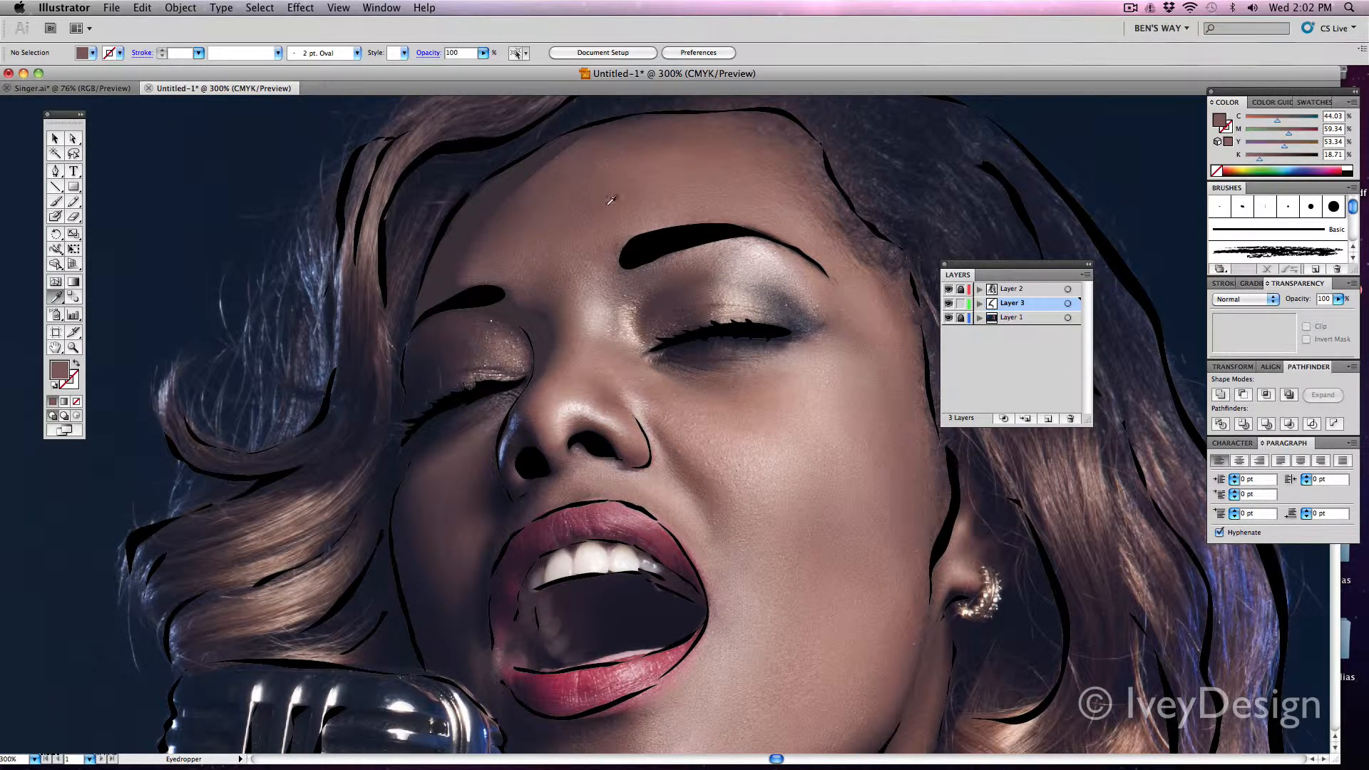
key(n)
mouse_move(465, 284)
mouse_down()
mouse_move(458, 260)
mouse_move(498, 199)
mouse_move(562, 144)
mouse_move(647, 111)
mouse_move(716, 113)
mouse_move(787, 136)
mouse_move(825, 208)
mouse_move(707, 184)
mouse_move(588, 265)
mouse_move(581, 303)
mouse_move(549, 308)
mouse_move(524, 283)
mouse_move(454, 282)
mouse_up()
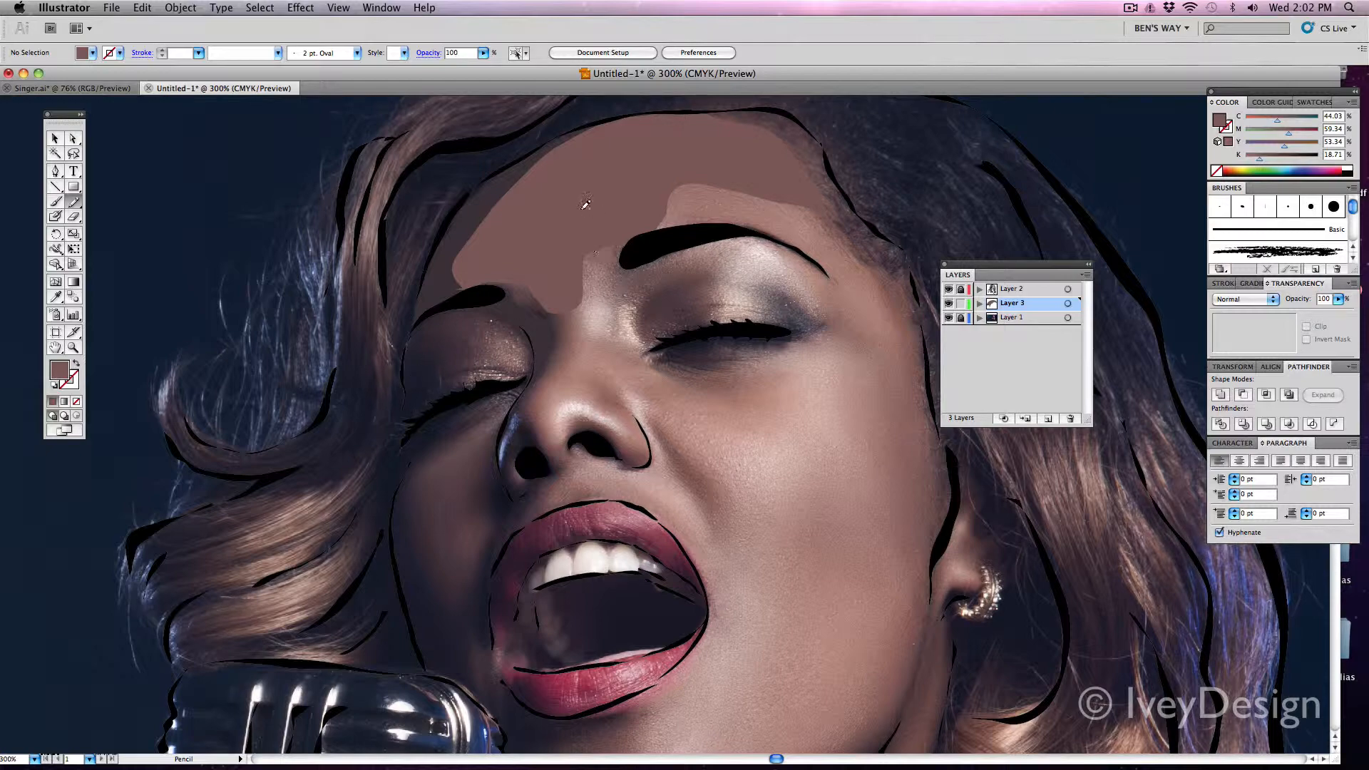
Step: Hide the photo layer, examine how the two forehead shapes overlap by selecting both, and show the photo again
click(948, 318)
key(super+equal)
key(super+equal)
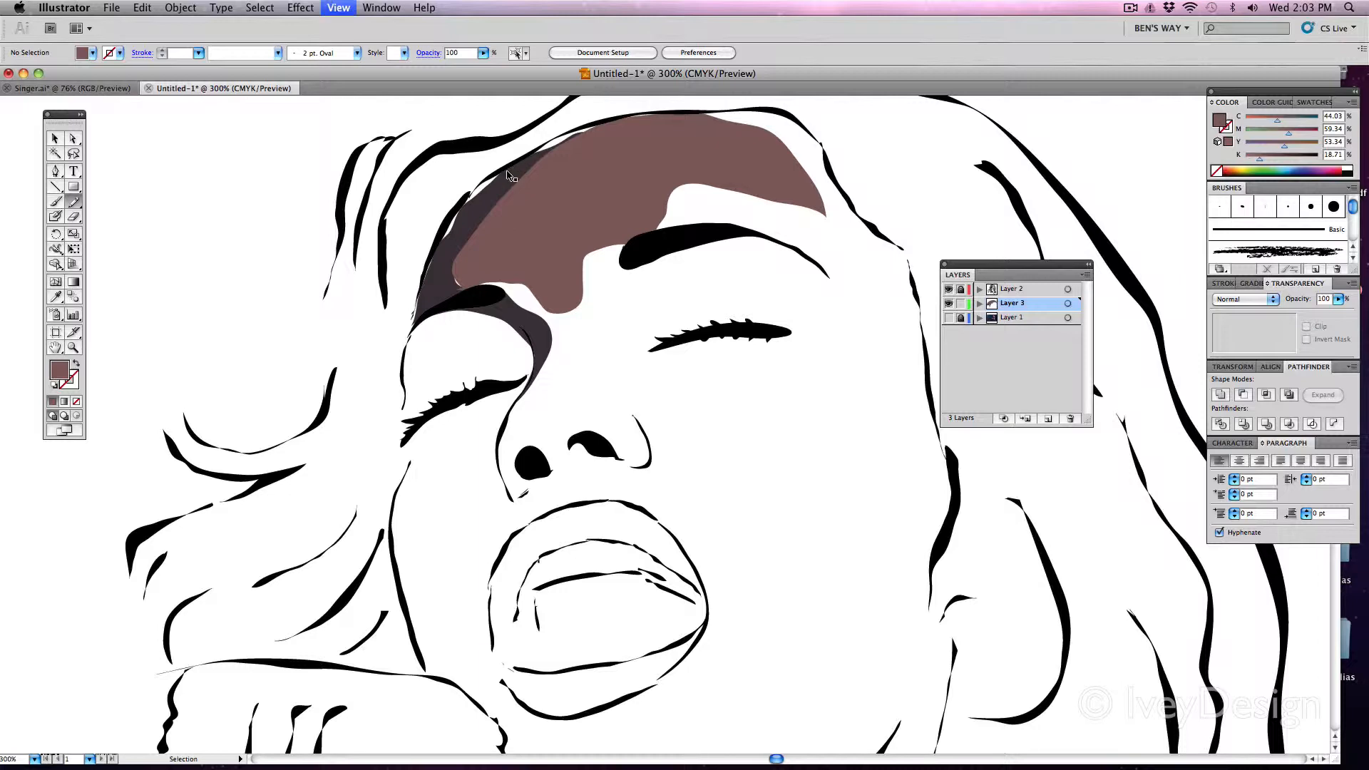
scroll(488, 191, up, 10)
scroll(488, 191, left, 5)
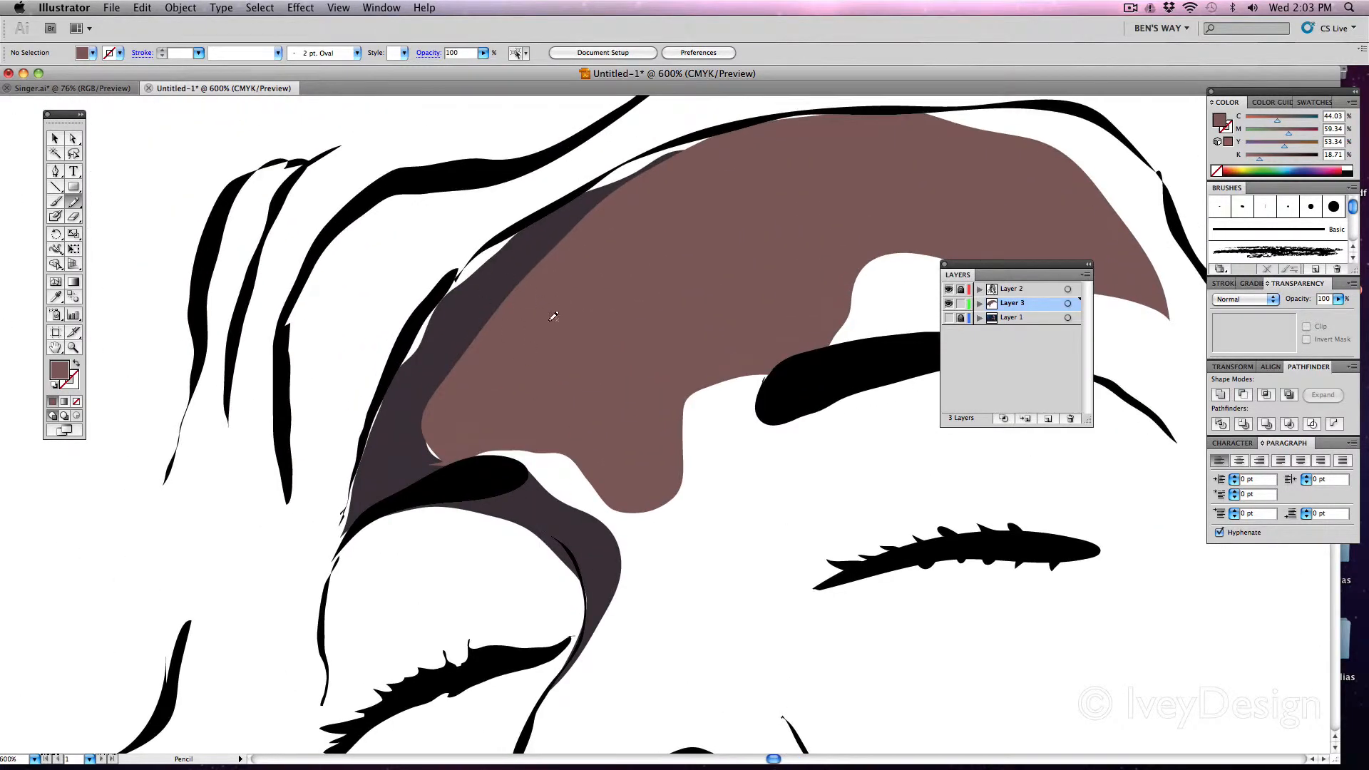
click(55, 138)
click(538, 280)
shift+click(542, 283)
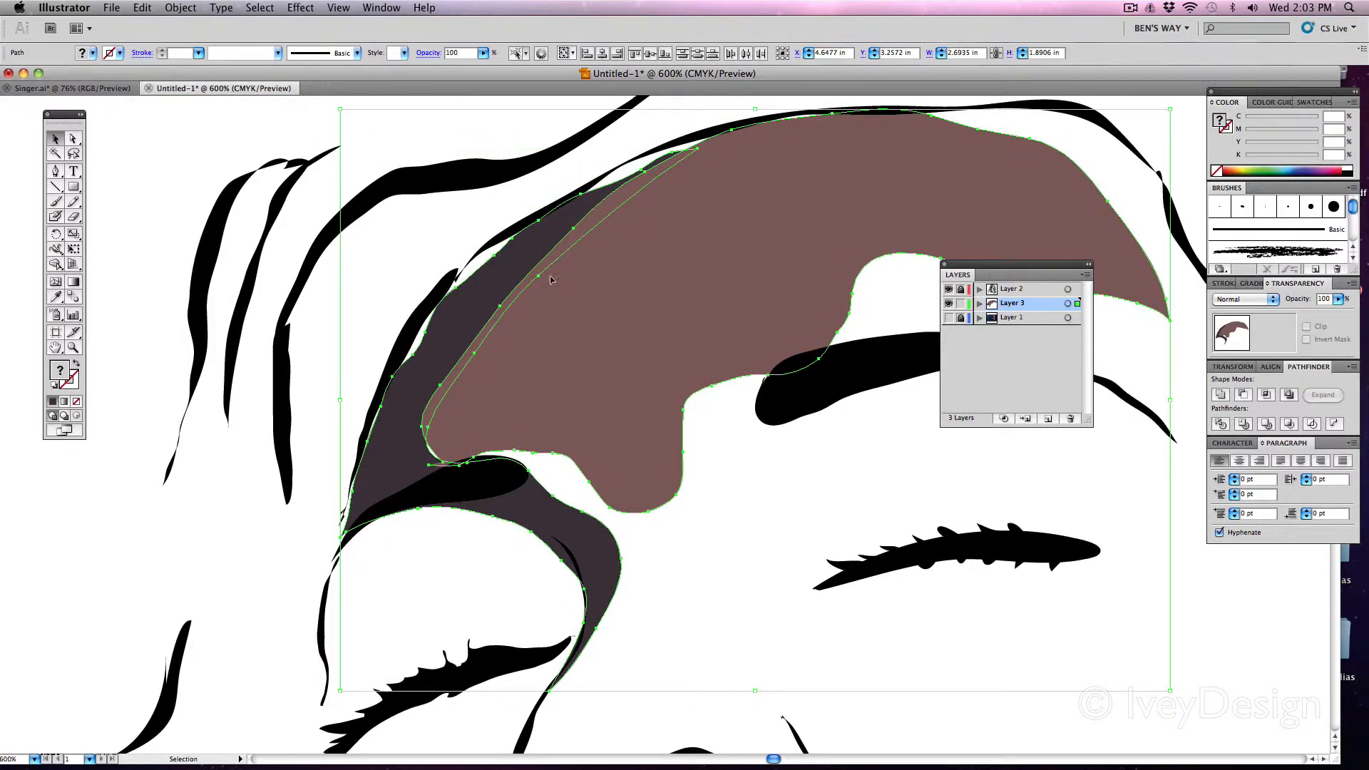
click(837, 397)
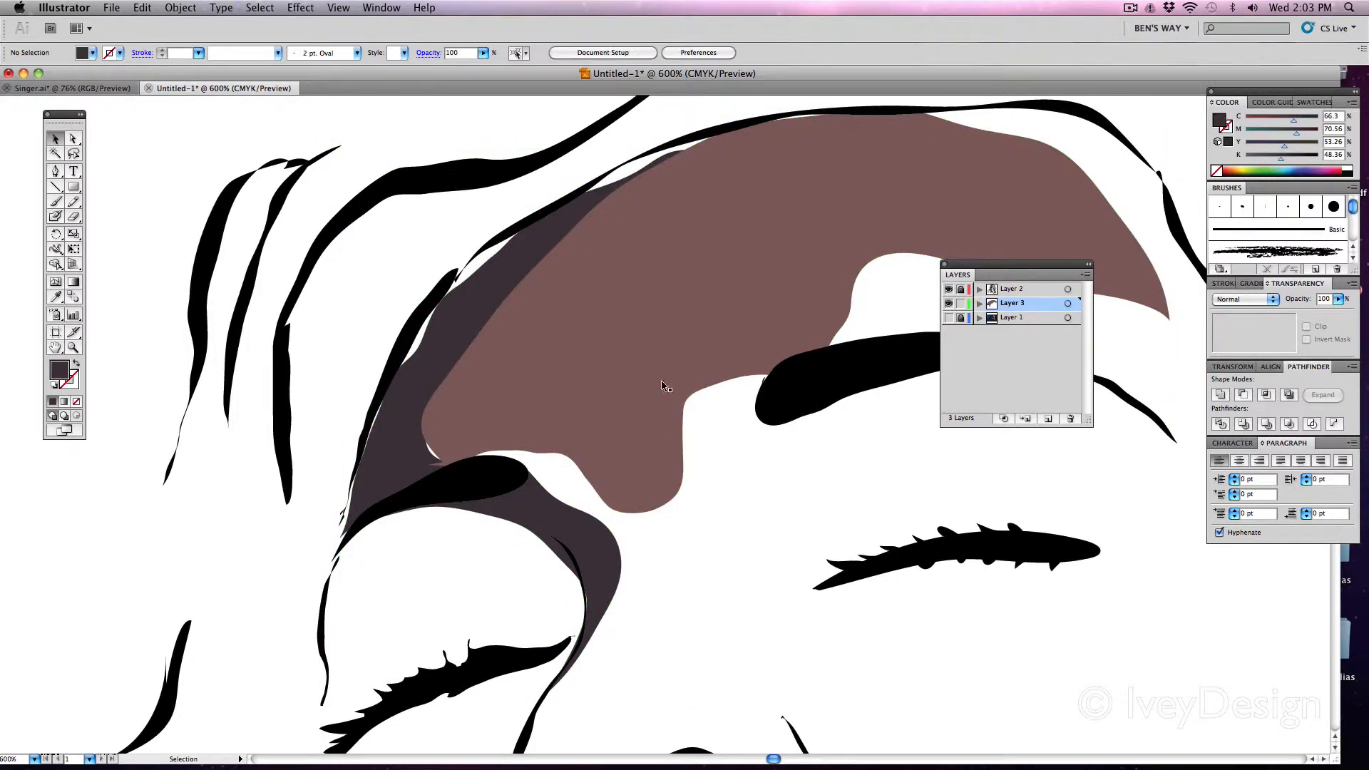
key(super+minus)
key(super+minus)
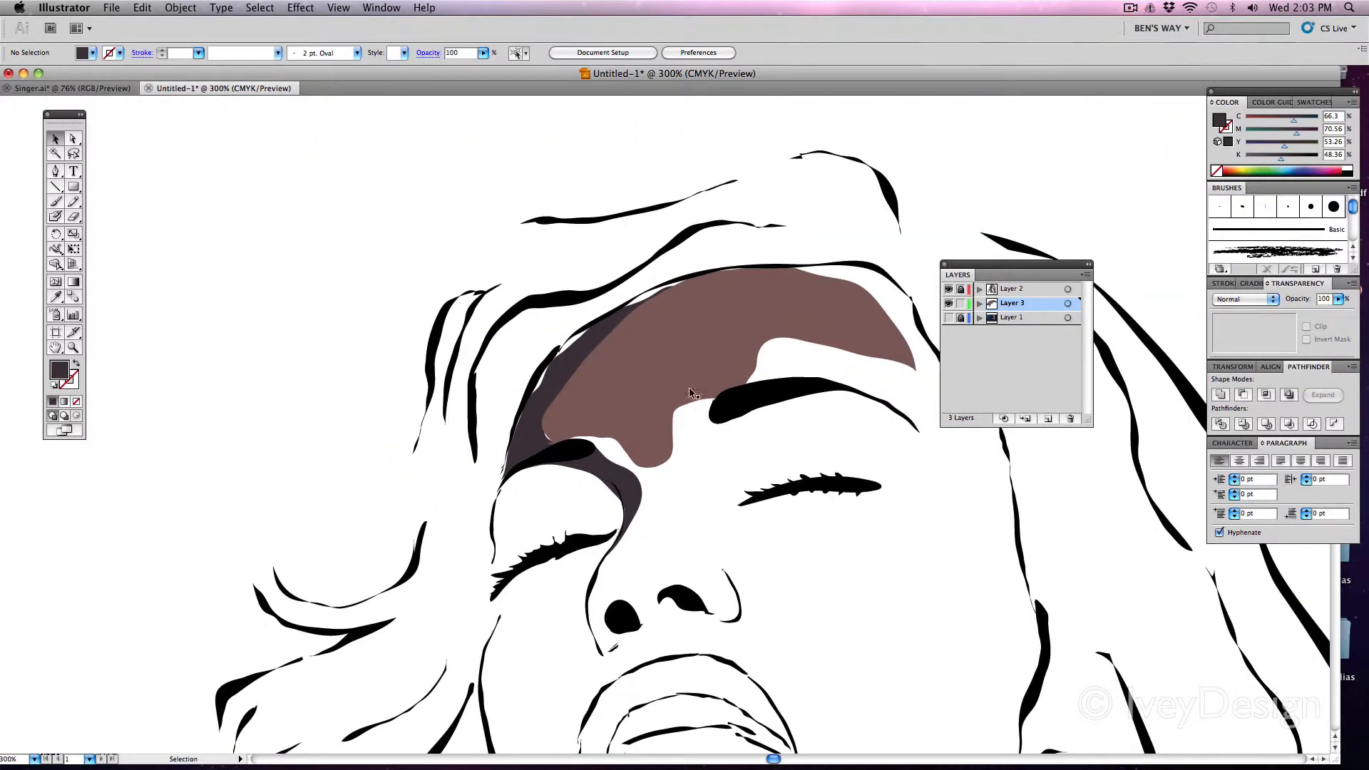
drag(695, 394, 528, 247)
click(948, 318)
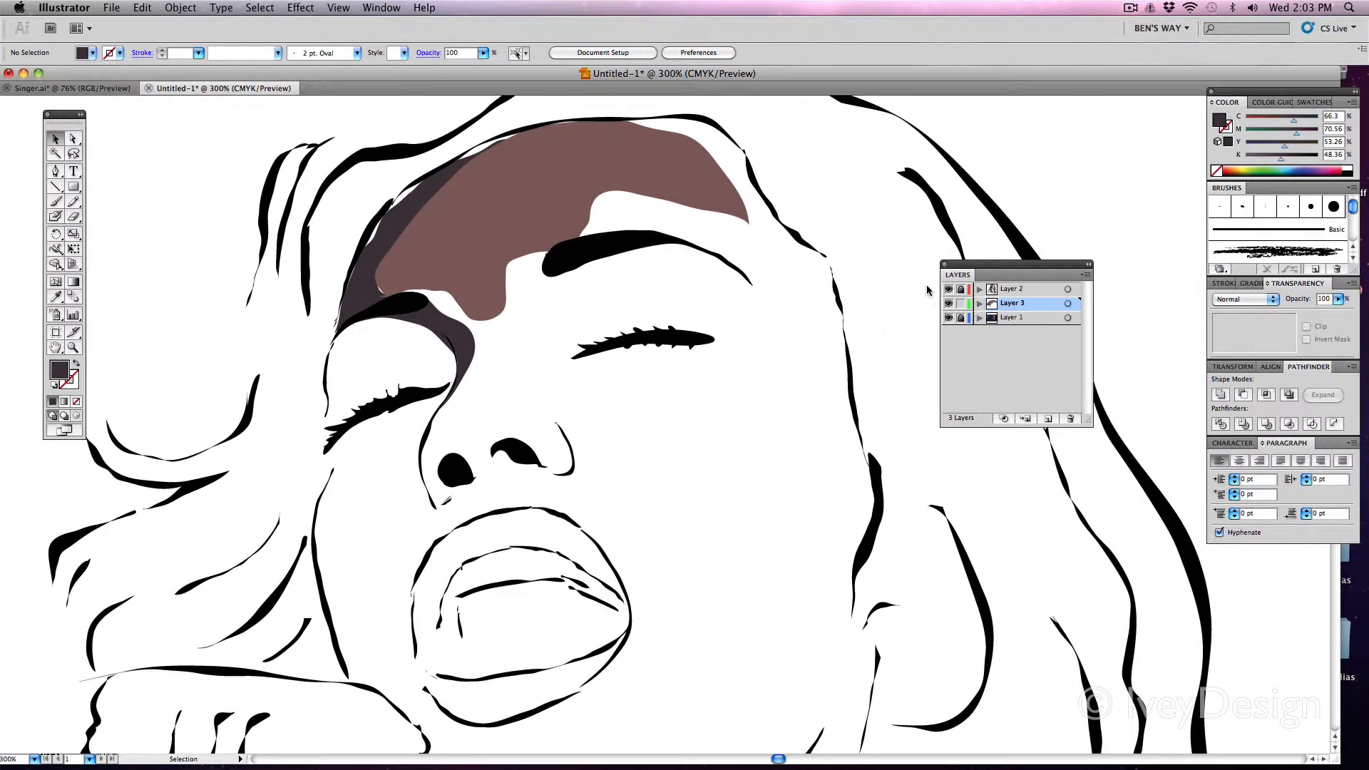
Step: Sample the lighter skin tone above the singer's left eyebrow and pencil a shape over the brow and down the temple
key(i)
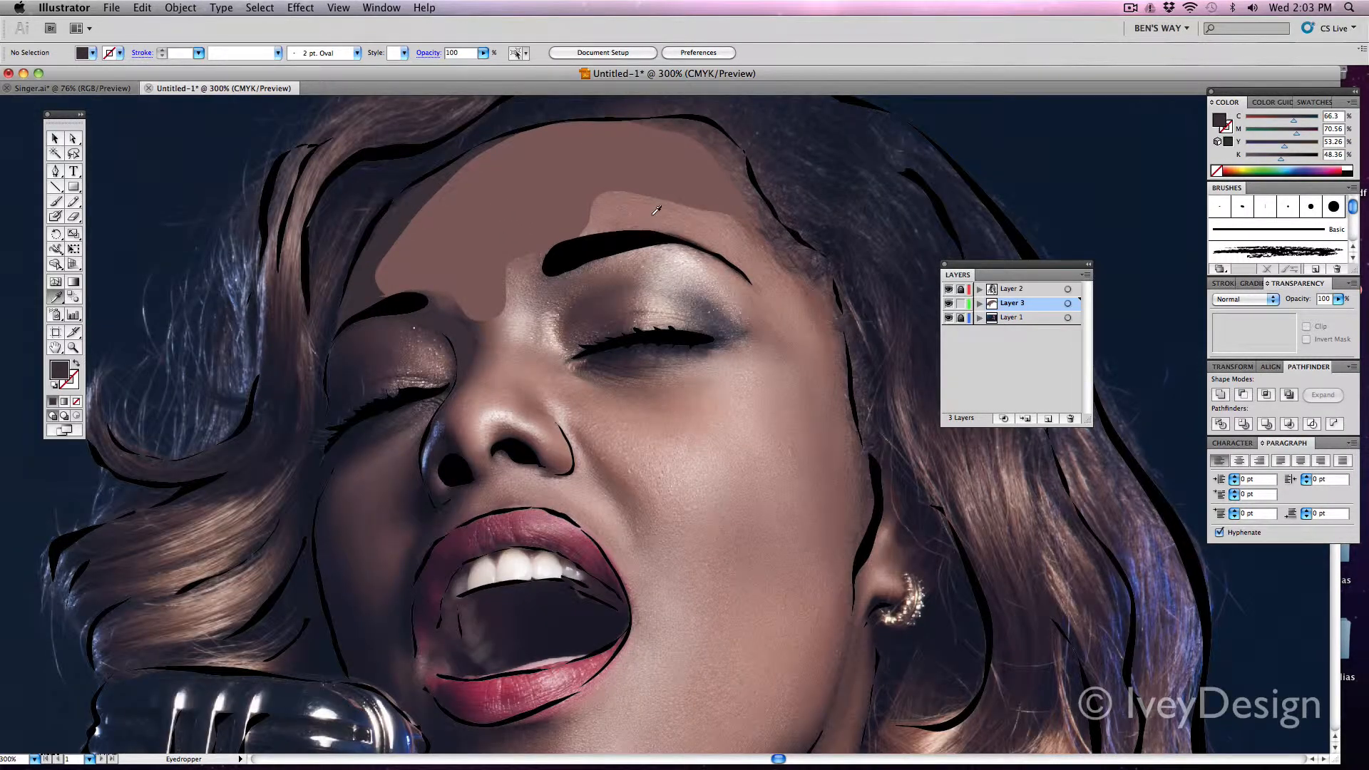
click(672, 211)
key(n)
mouse_move(577, 234)
mouse_down()
mouse_move(598, 189)
mouse_move(652, 182)
mouse_move(805, 239)
mouse_move(832, 429)
mouse_move(807, 413)
mouse_up()
mouse_move(787, 335)
mouse_down()
mouse_move(705, 249)
mouse_move(638, 234)
mouse_up()
drag(588, 229, 585, 234)
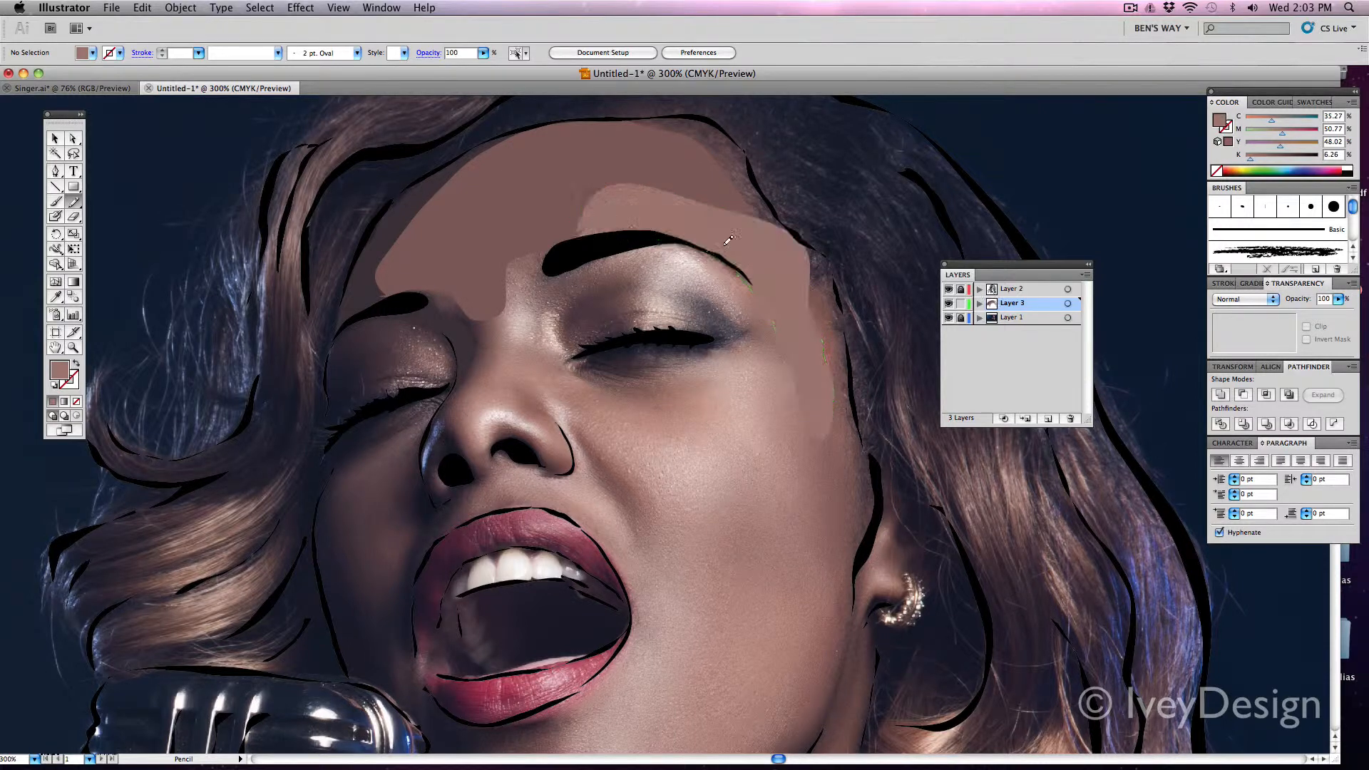
Step: Sample the darker skin tone at the temple and pencil a shadow shape along the hairline down to the ear
key(i)
click(825, 324)
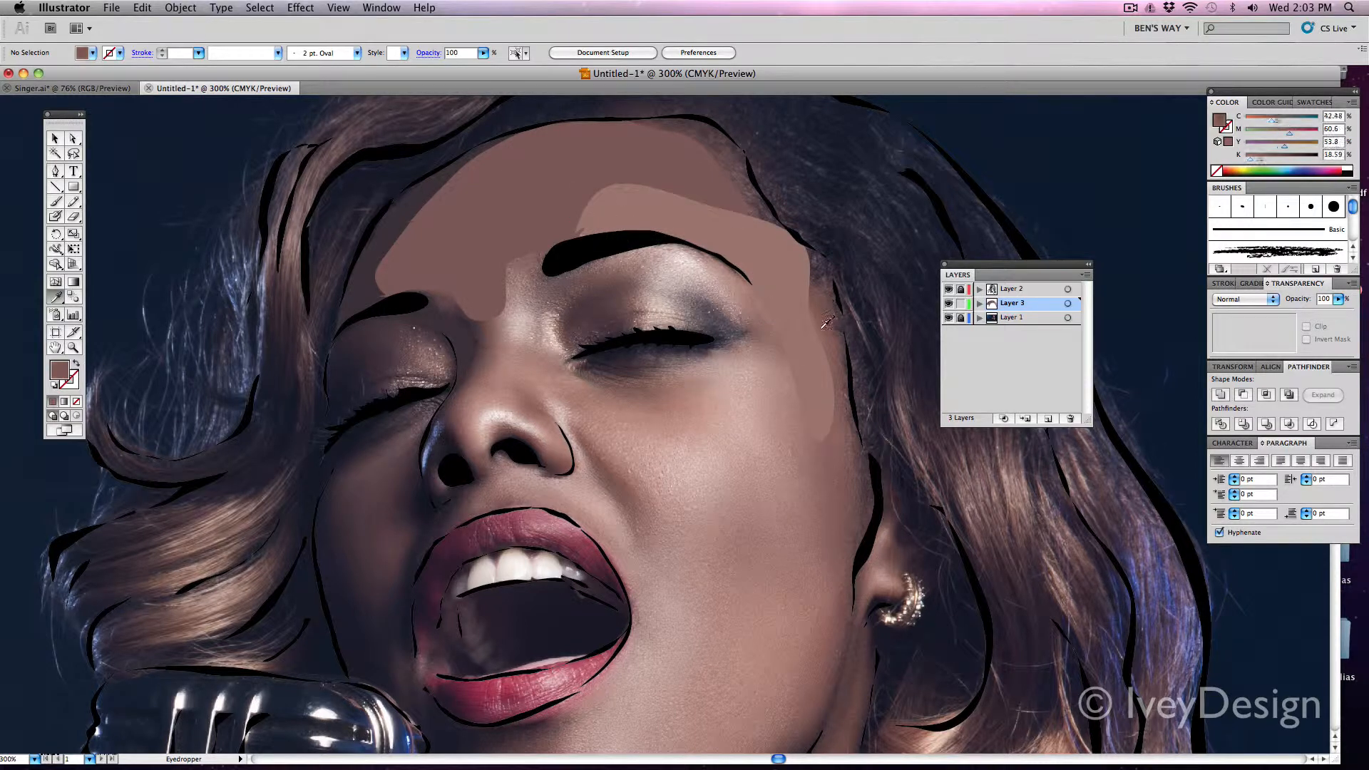
key(n)
mouse_move(807, 272)
mouse_down()
mouse_move(846, 331)
mouse_move(876, 489)
mouse_move(836, 619)
mouse_up()
drag(818, 337, 810, 274)
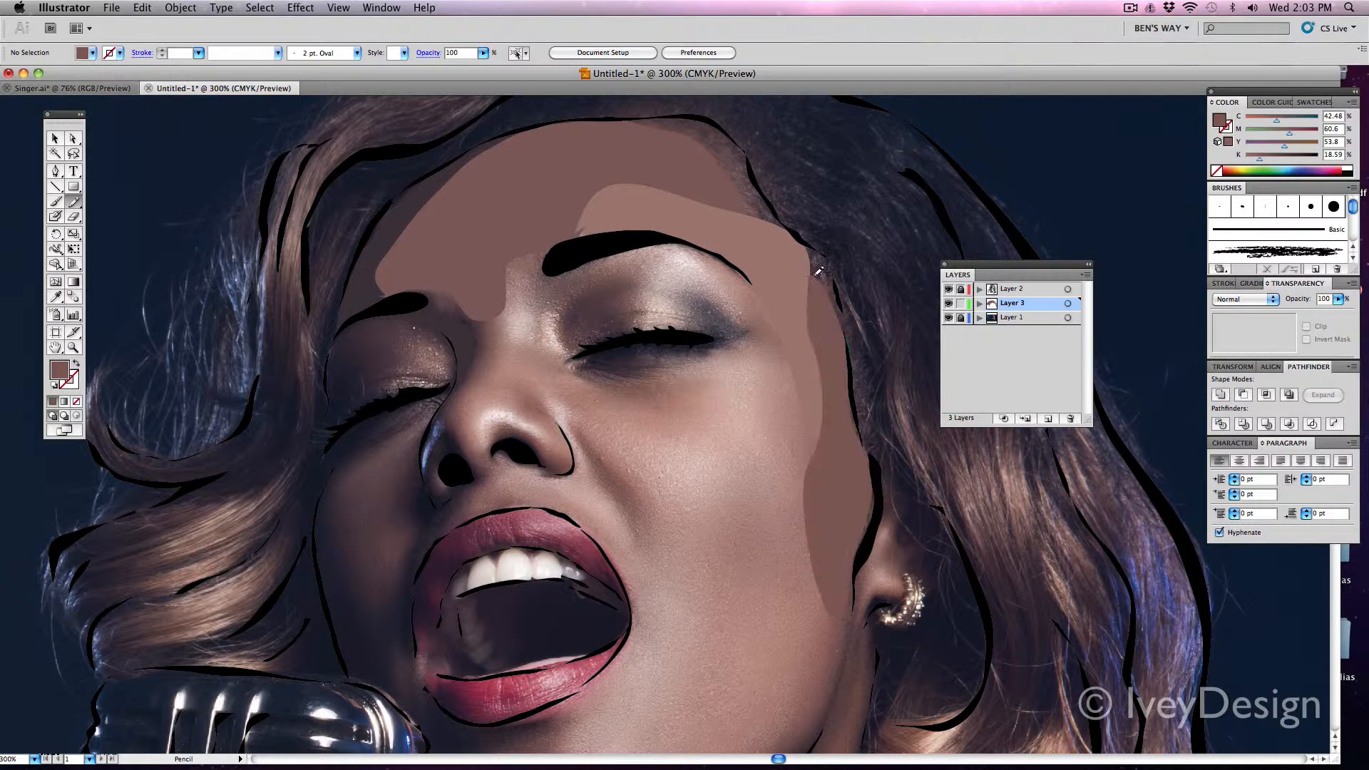
Step: Sample the light skin tone beside the singer's left eye and pencil a highlight shape down the cheek to the mouth
key(i)
click(746, 308)
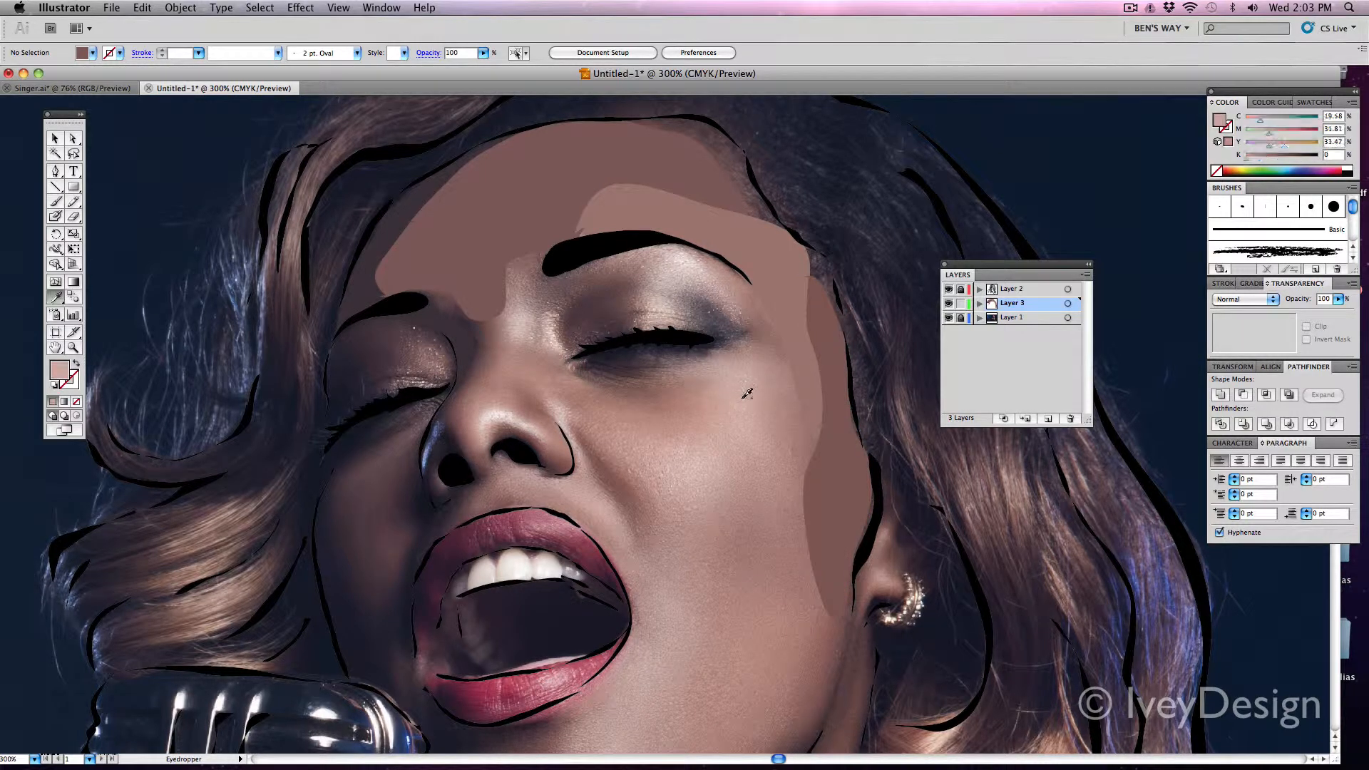
key(n)
drag(650, 368, 727, 331)
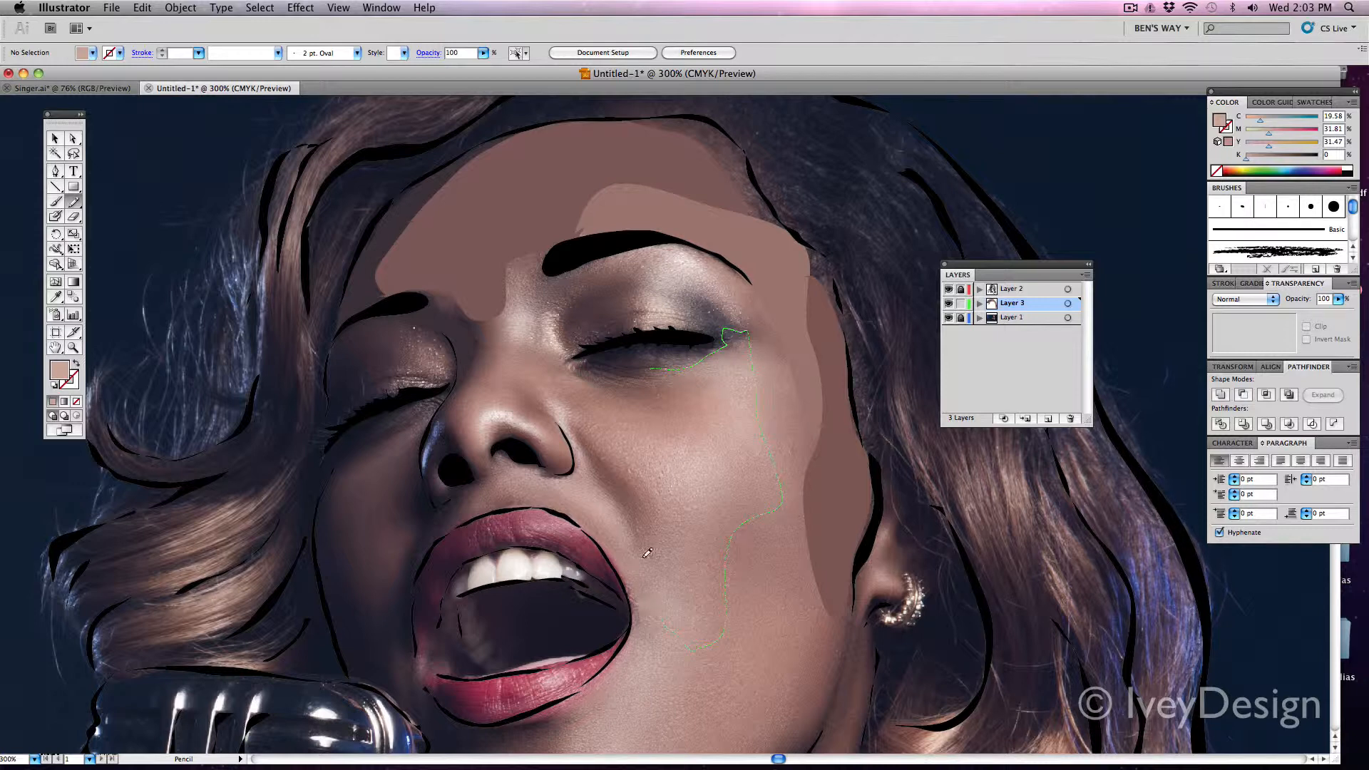
mouse_move(656, 471)
mouse_down()
mouse_move(624, 446)
mouse_move(646, 430)
mouse_move(687, 442)
mouse_move(725, 402)
mouse_move(664, 353)
mouse_up()
Step: Sample the pale highlight under the singer's left eyebrow and pencil a highlight shape on the outer eyelid
key(i)
click(683, 258)
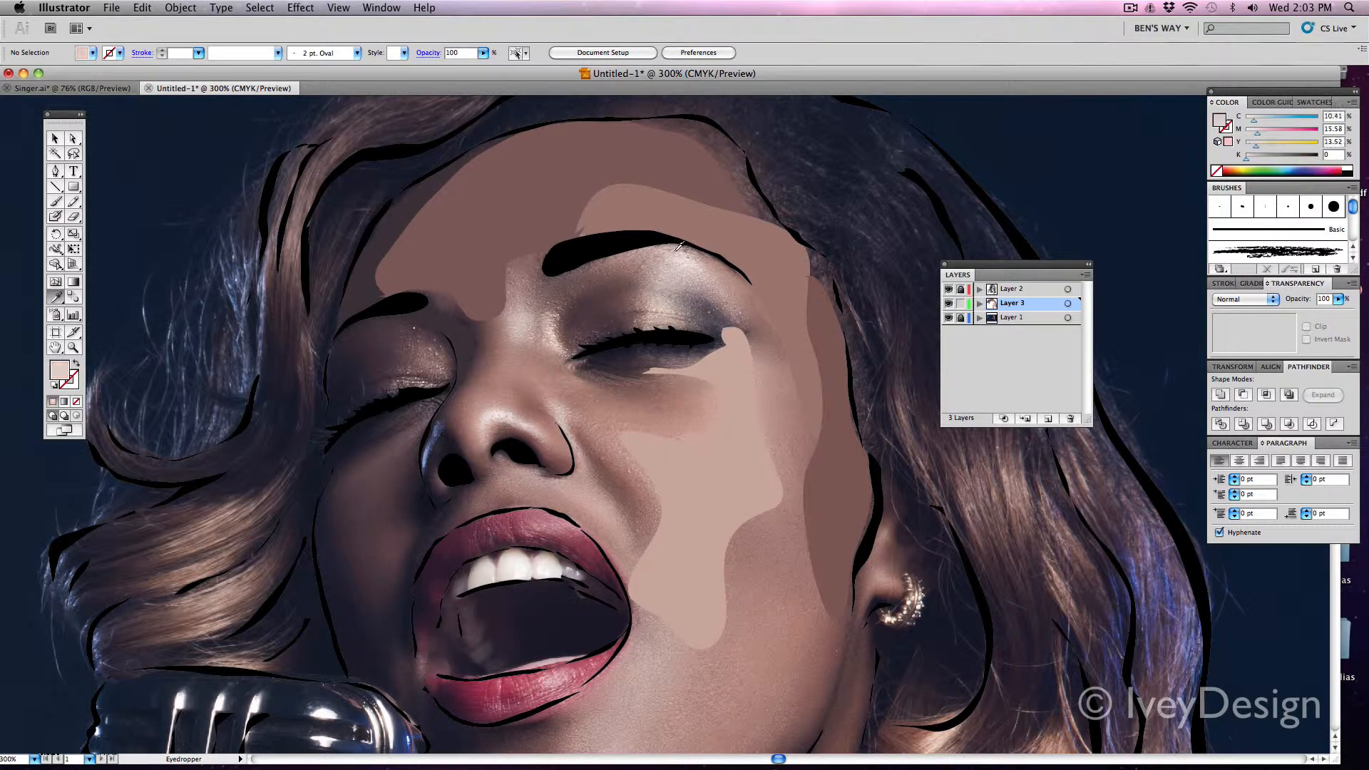
key(n)
mouse_move(745, 328)
mouse_down()
mouse_move(699, 295)
mouse_move(648, 325)
mouse_move(673, 247)
mouse_up()
Step: Sample the skin tone at the outer end of the left eyebrow and pencil a mid-tone shape from there down to the jaw
key(i)
click(737, 273)
key(n)
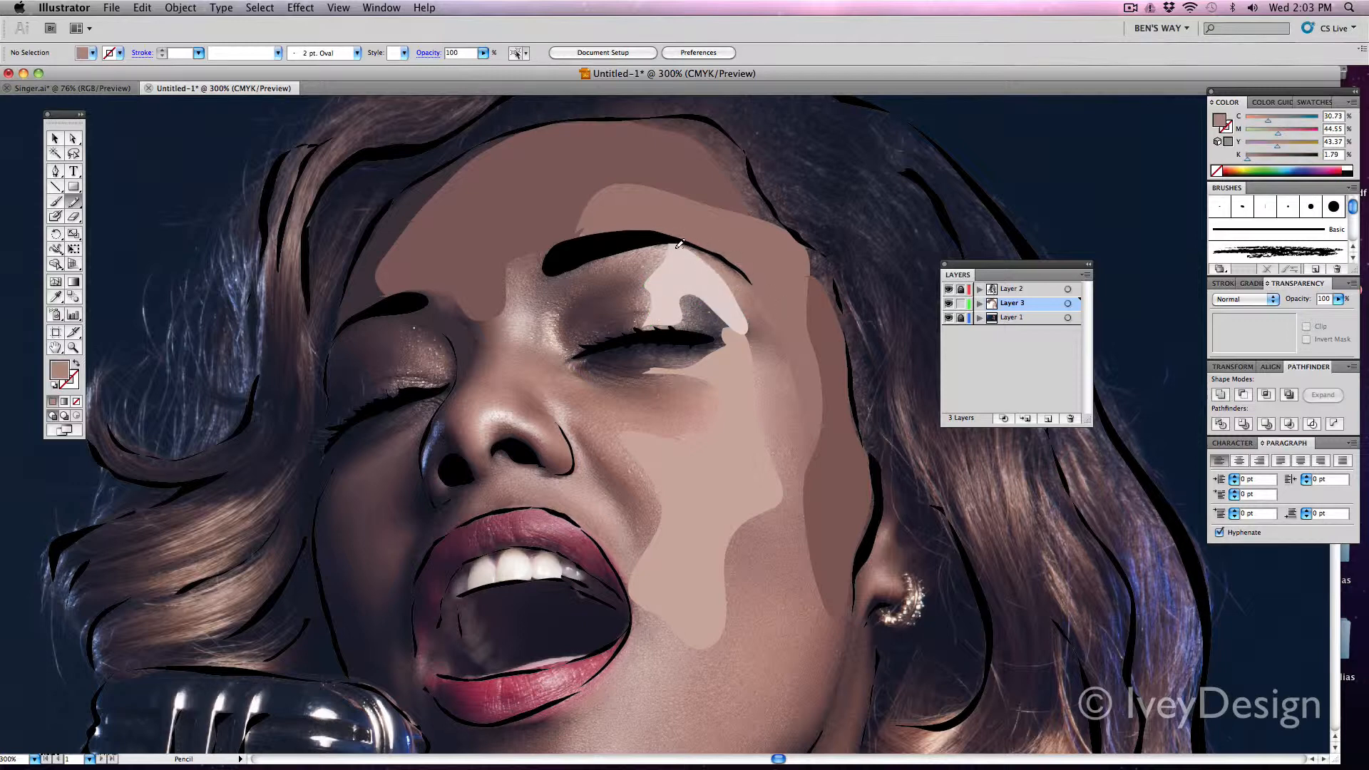
drag(768, 295, 794, 372)
mouse_move(818, 449)
mouse_down()
mouse_move(801, 536)
mouse_move(845, 649)
mouse_up()
drag(823, 700, 753, 712)
drag(725, 638, 724, 563)
drag(776, 464, 741, 304)
drag(698, 251, 702, 253)
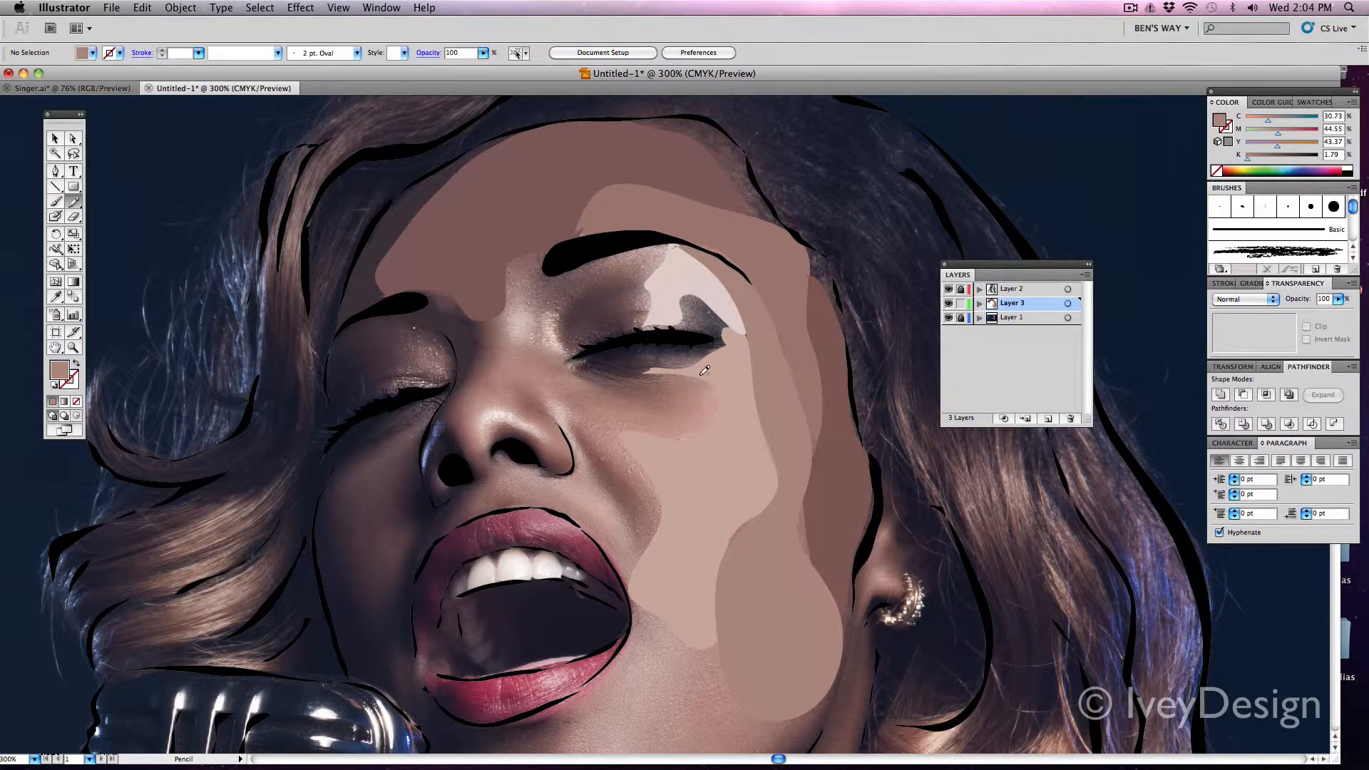
Step: Sample the skin tone just below the singer's left eyebrow and pencil a shape along the brow onto the inner eyelid
key(i)
click(646, 253)
key(n)
mouse_move(666, 260)
mouse_down()
mouse_move(647, 315)
mouse_move(591, 345)
mouse_move(633, 283)
mouse_move(600, 271)
mouse_move(557, 299)
mouse_move(567, 274)
mouse_move(621, 242)
mouse_move(666, 250)
mouse_up()
Step: Sample the dark brown on the singer's left eyelid and pencil a shadow shape over the inner part of the lid
key(i)
click(612, 288)
key(n)
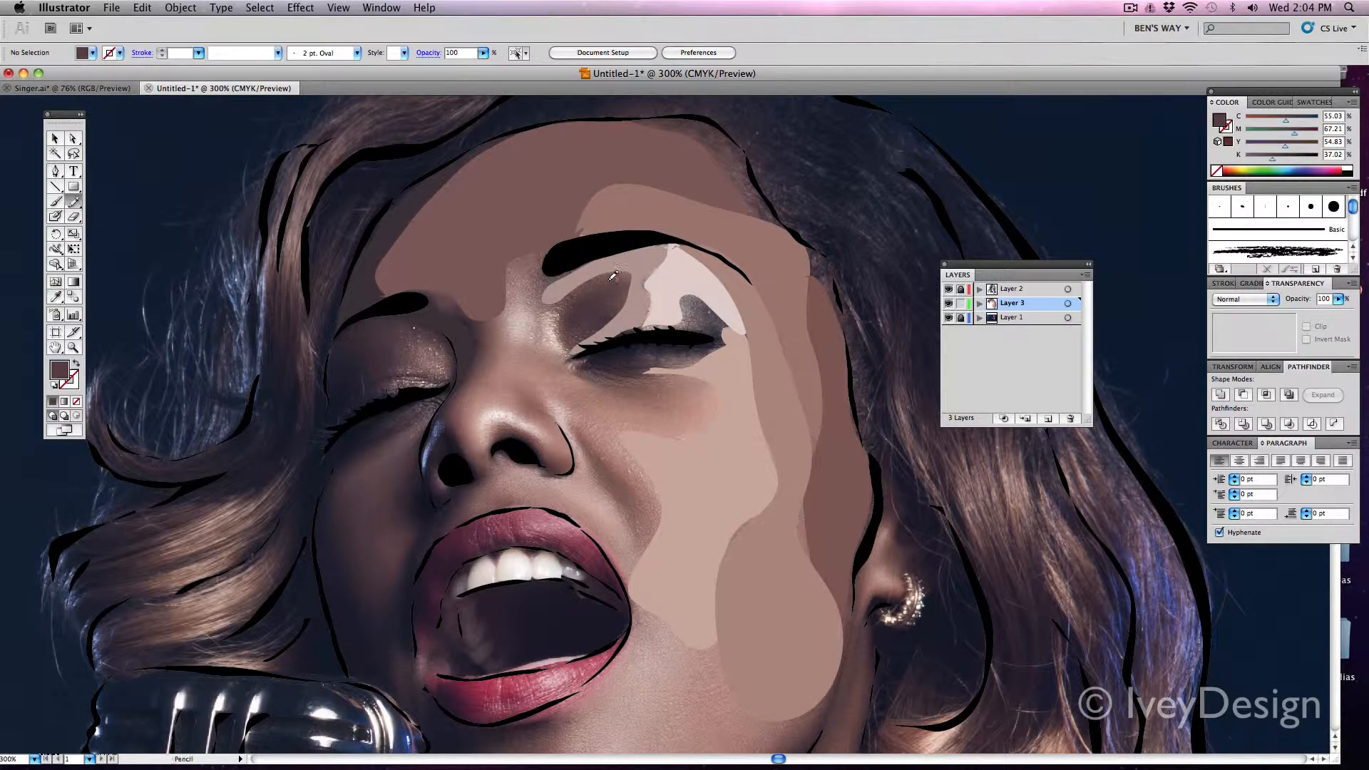
drag(558, 300, 633, 288)
mouse_move(565, 334)
mouse_down()
mouse_move(534, 324)
mouse_move(539, 296)
mouse_move(575, 300)
mouse_up()
Step: Sample the bright skin tone at the inner corner of the singer's left eye and pencil a small highlight there
key(i)
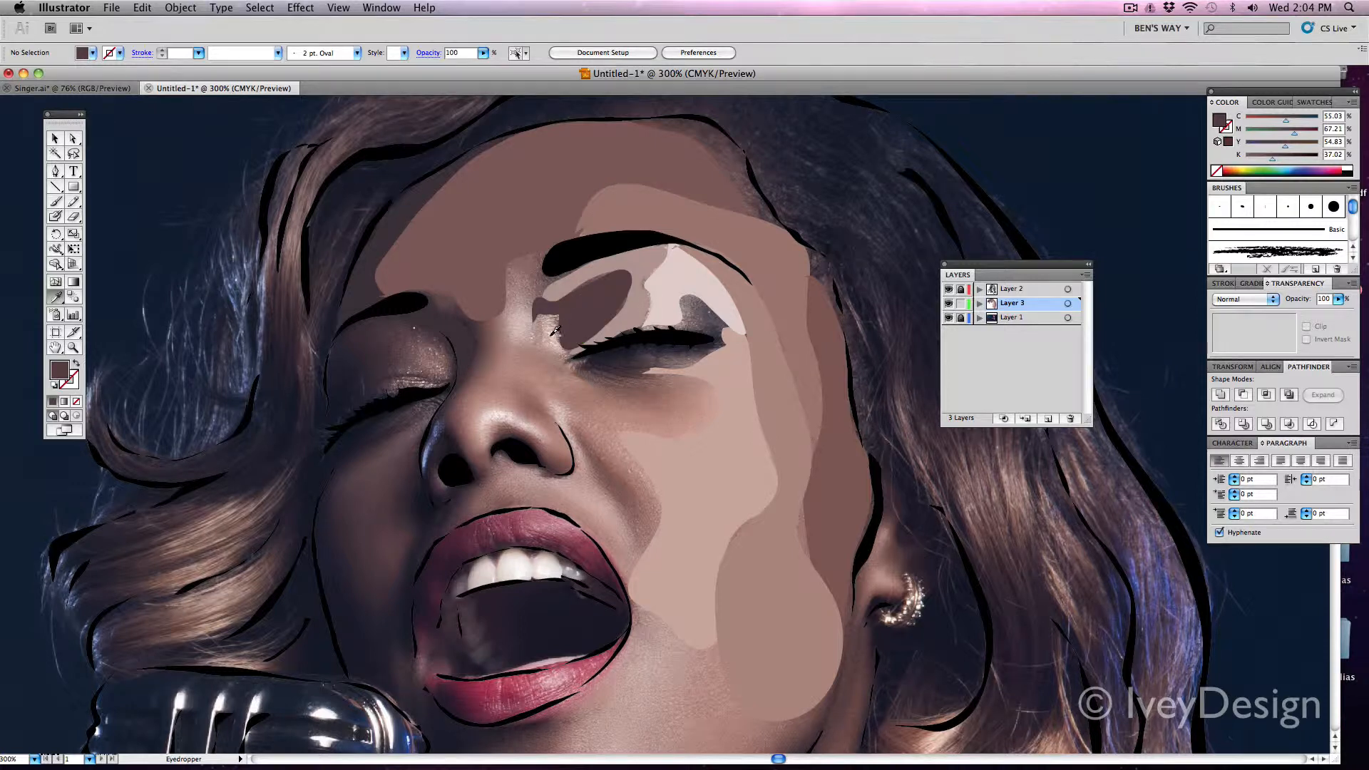
click(554, 332)
key(n)
mouse_move(537, 313)
mouse_down()
mouse_move(559, 314)
mouse_move(573, 353)
mouse_move(533, 315)
mouse_up()
Step: Sample the greyish skin tone beside the inner end of the left eyebrow and pencil a shape between brow and nose bridge
key(i)
click(529, 287)
key(n)
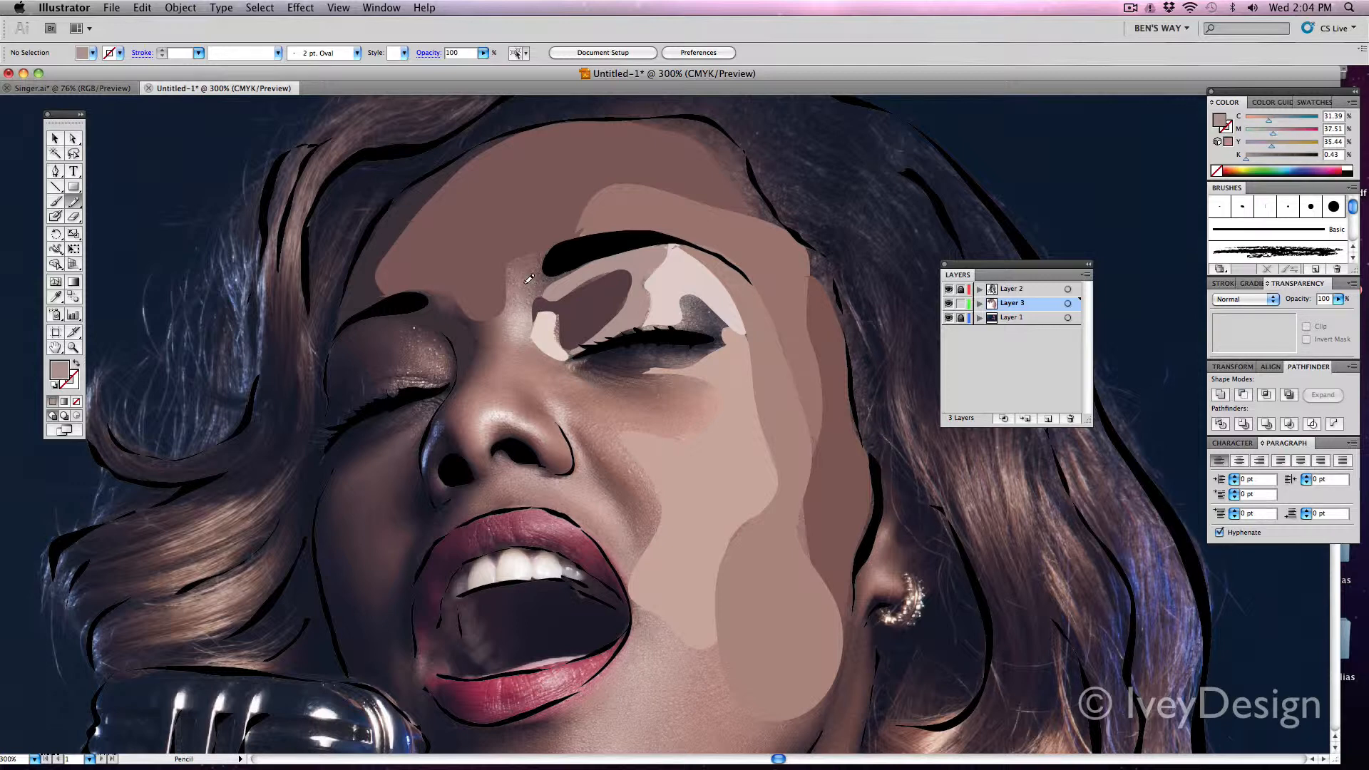
mouse_move(525, 256)
mouse_down()
mouse_move(512, 317)
mouse_move(529, 341)
mouse_move(569, 262)
mouse_move(550, 251)
mouse_up()
Step: Sample the skin tone on the nose bridge and pencil a shape along the bridge from the brows toward the nose
key(i)
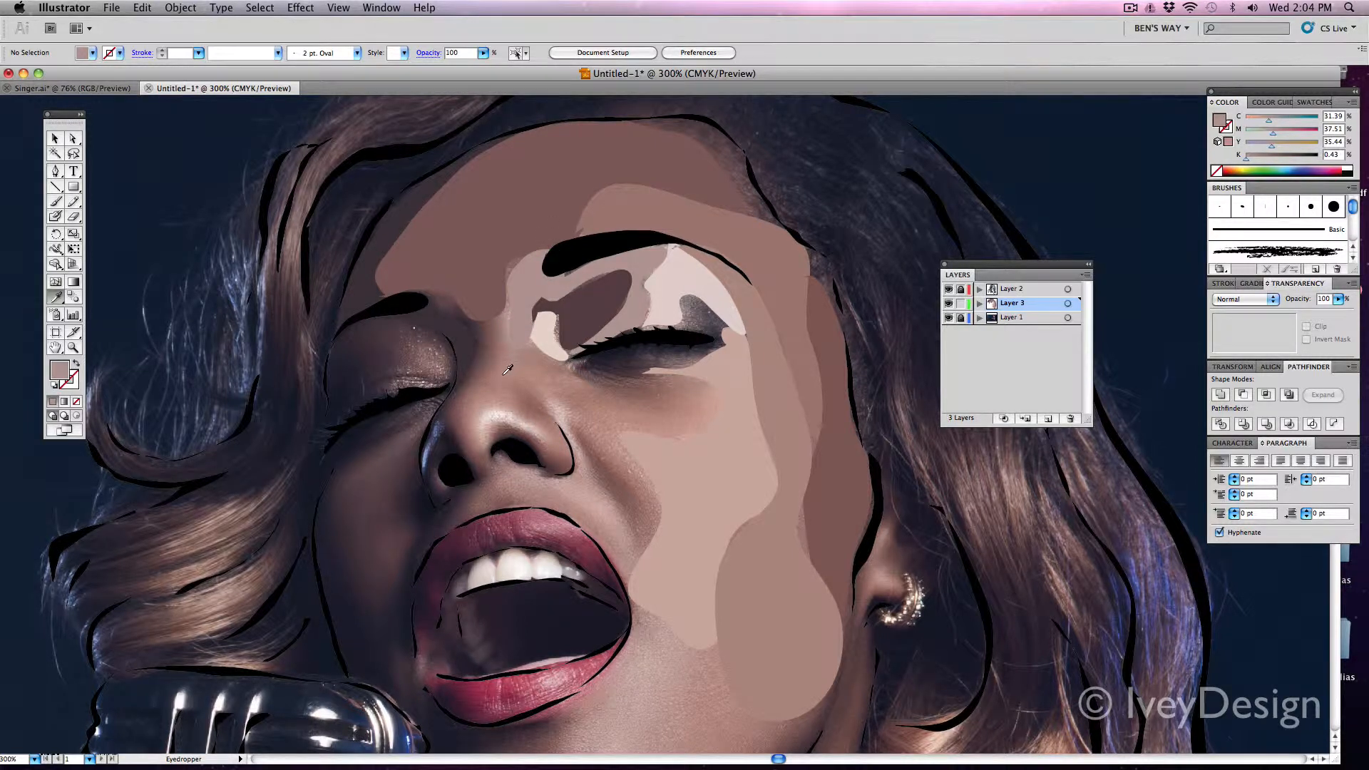
click(503, 355)
key(n)
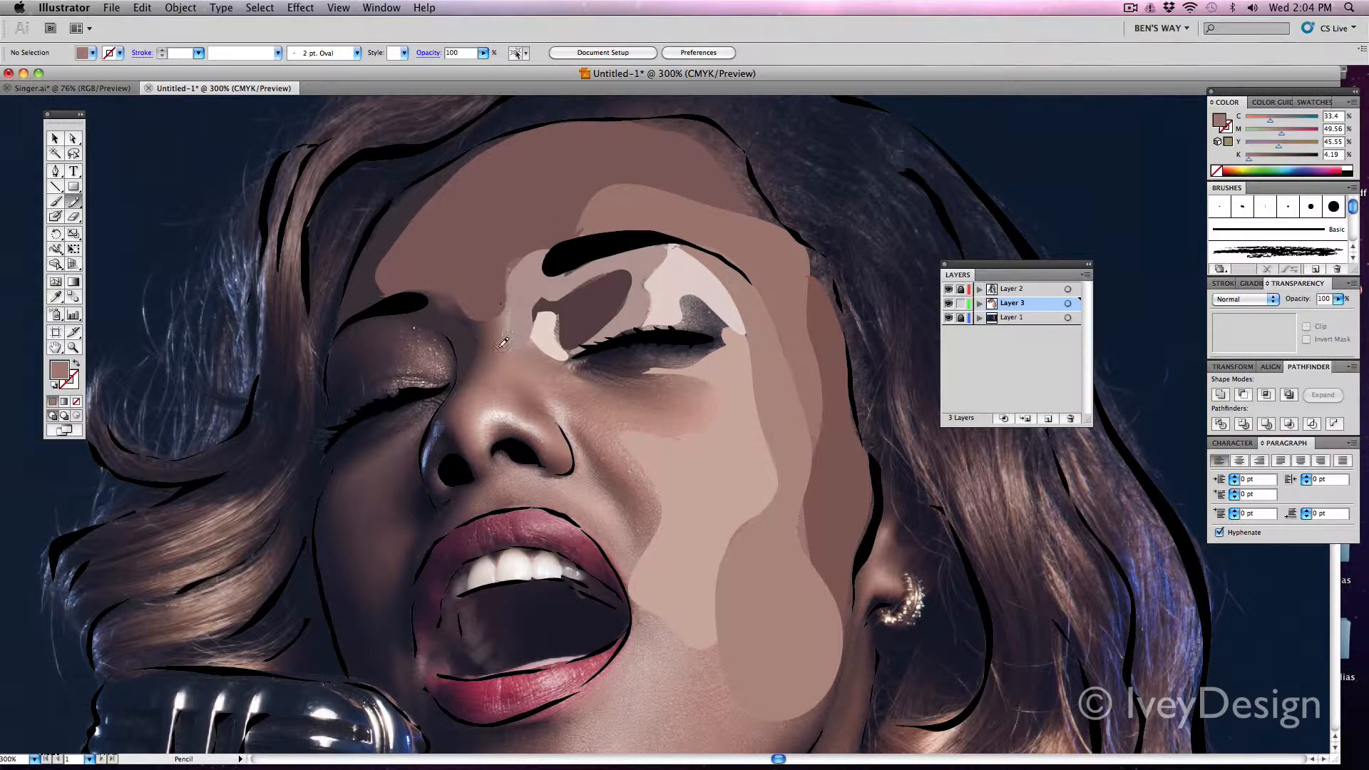
mouse_move(473, 400)
mouse_down()
mouse_move(476, 441)
mouse_move(501, 406)
mouse_move(535, 412)
mouse_move(525, 390)
mouse_move(543, 380)
mouse_move(566, 397)
mouse_move(596, 391)
mouse_move(538, 335)
mouse_move(515, 314)
mouse_up()
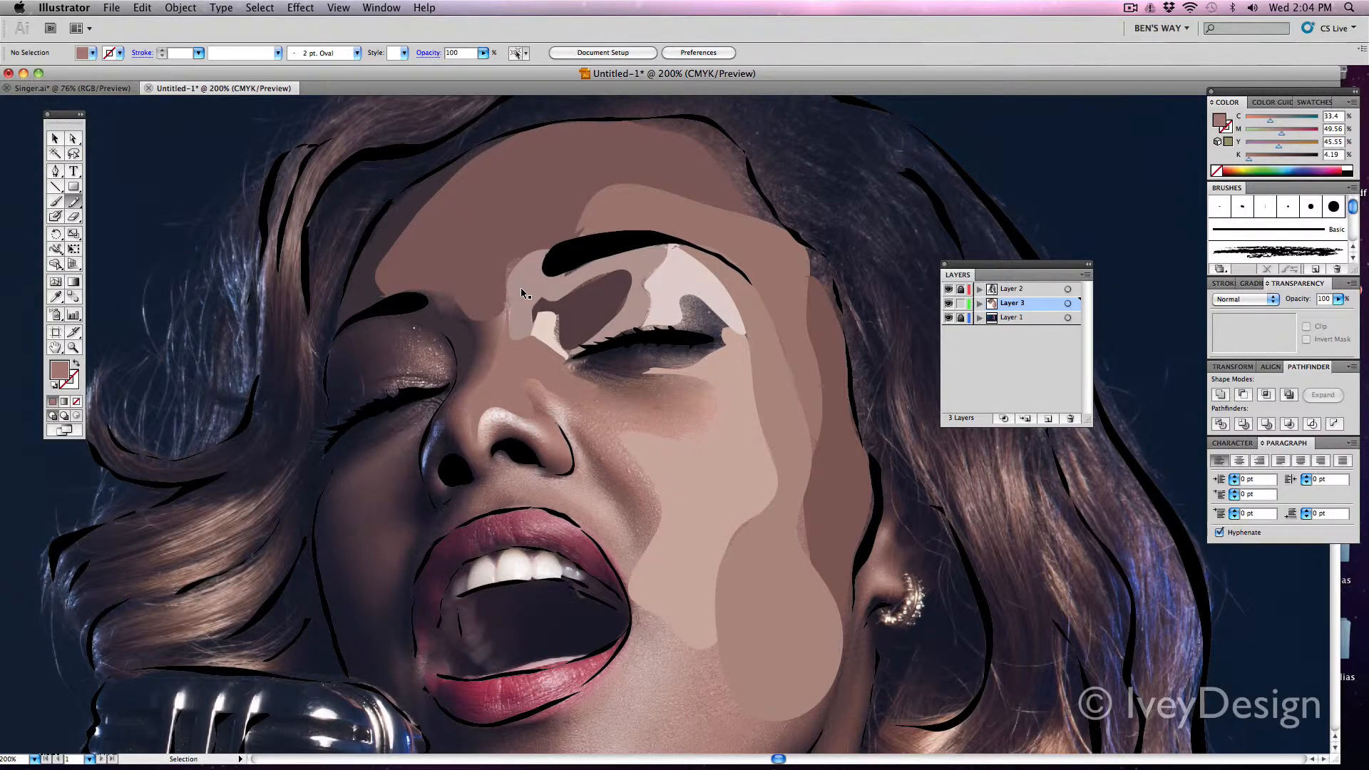
key(super+minus)
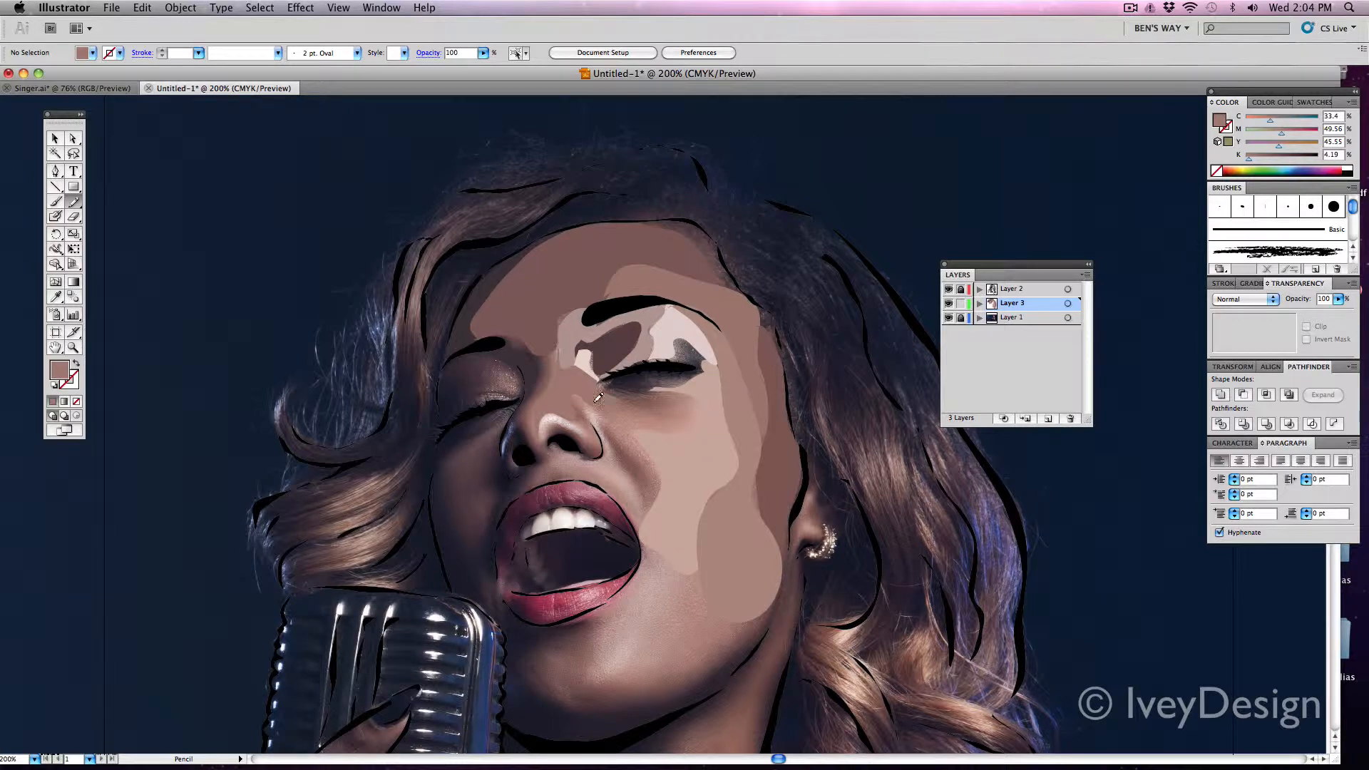
Step: Sample the brown skin tone on the singer's right upper eyelid and pencil a filled shape over the lid
key(i)
click(515, 375)
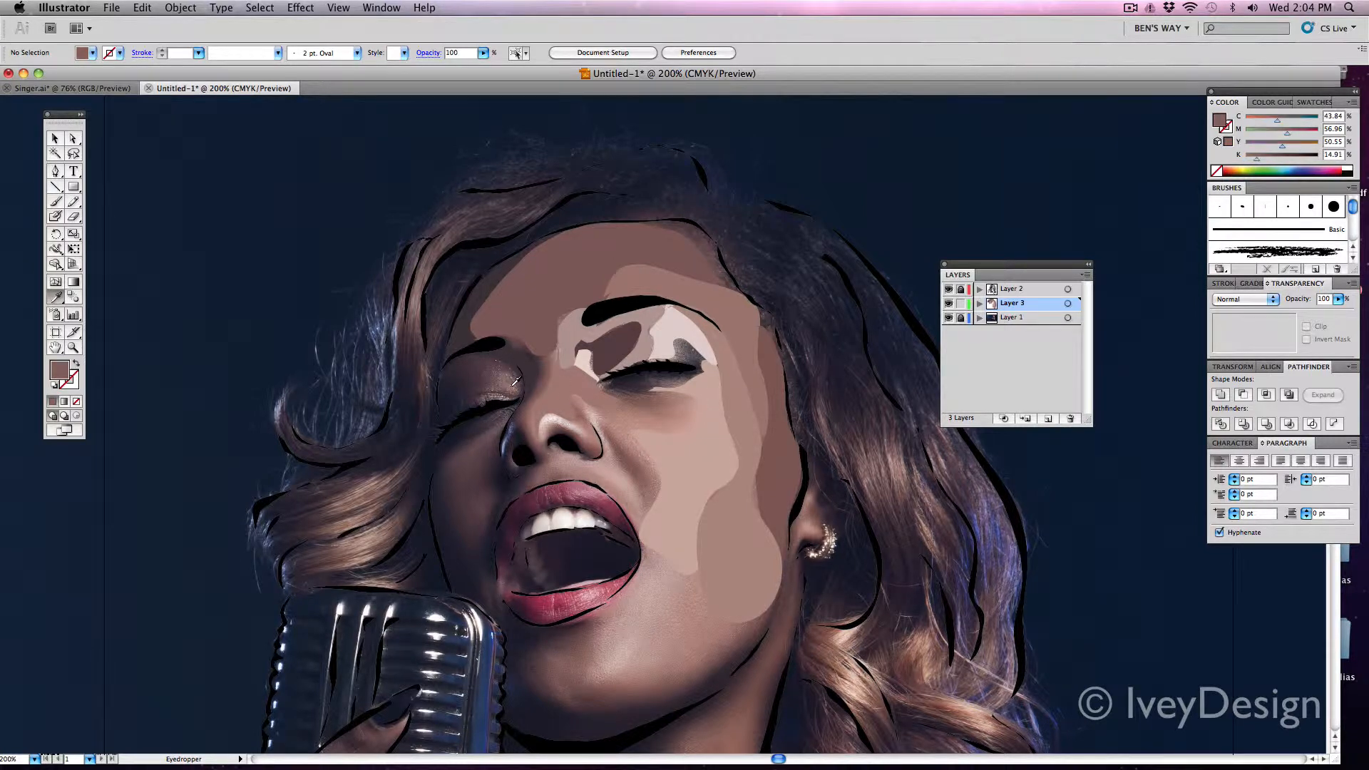
key(n)
mouse_move(525, 388)
mouse_down()
mouse_move(515, 354)
mouse_move(467, 409)
mouse_move(524, 388)
mouse_up()
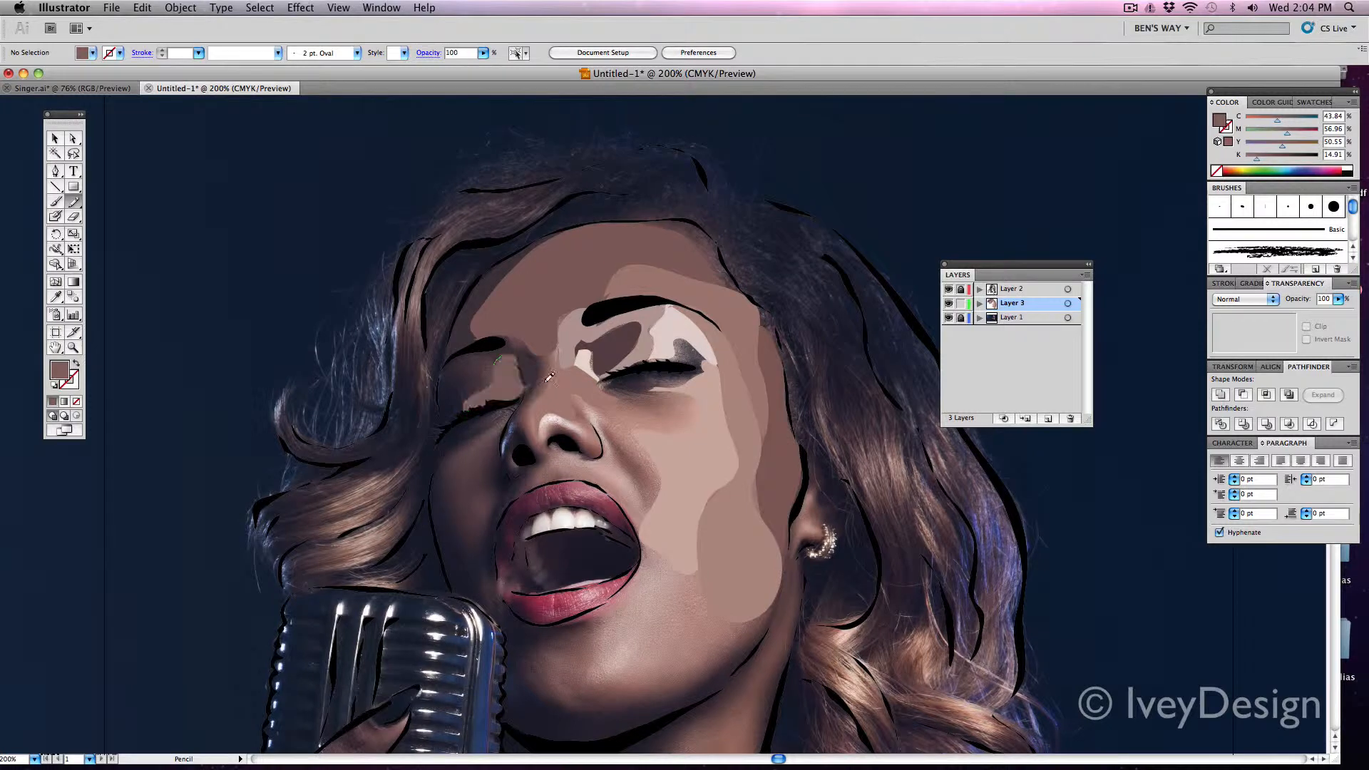
Step: Unlock Layer 1, hide it to check the face shapes without the reference photo, and show it again
click(960, 317)
click(948, 317)
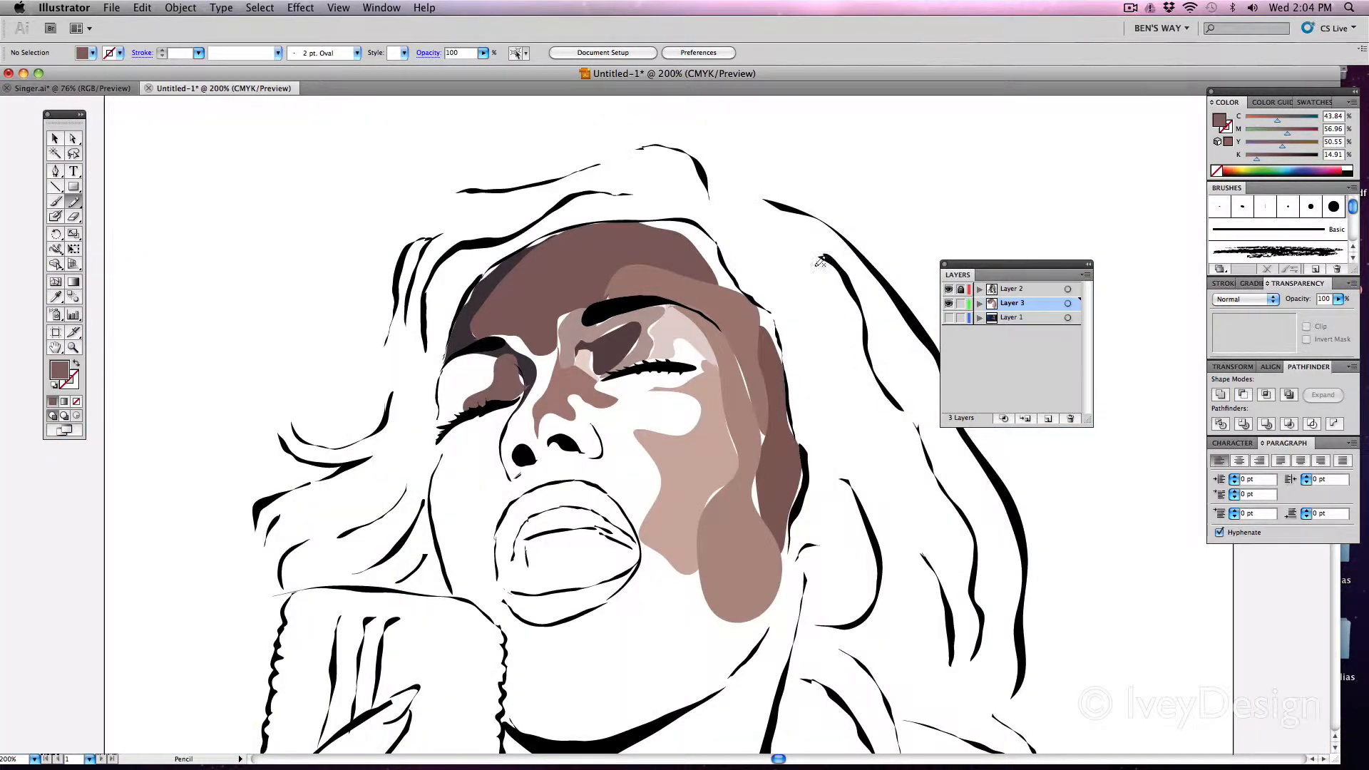
scroll(759, 193, down, 1)
scroll(759, 192, down, 3)
scroll(726, 272, right, 2)
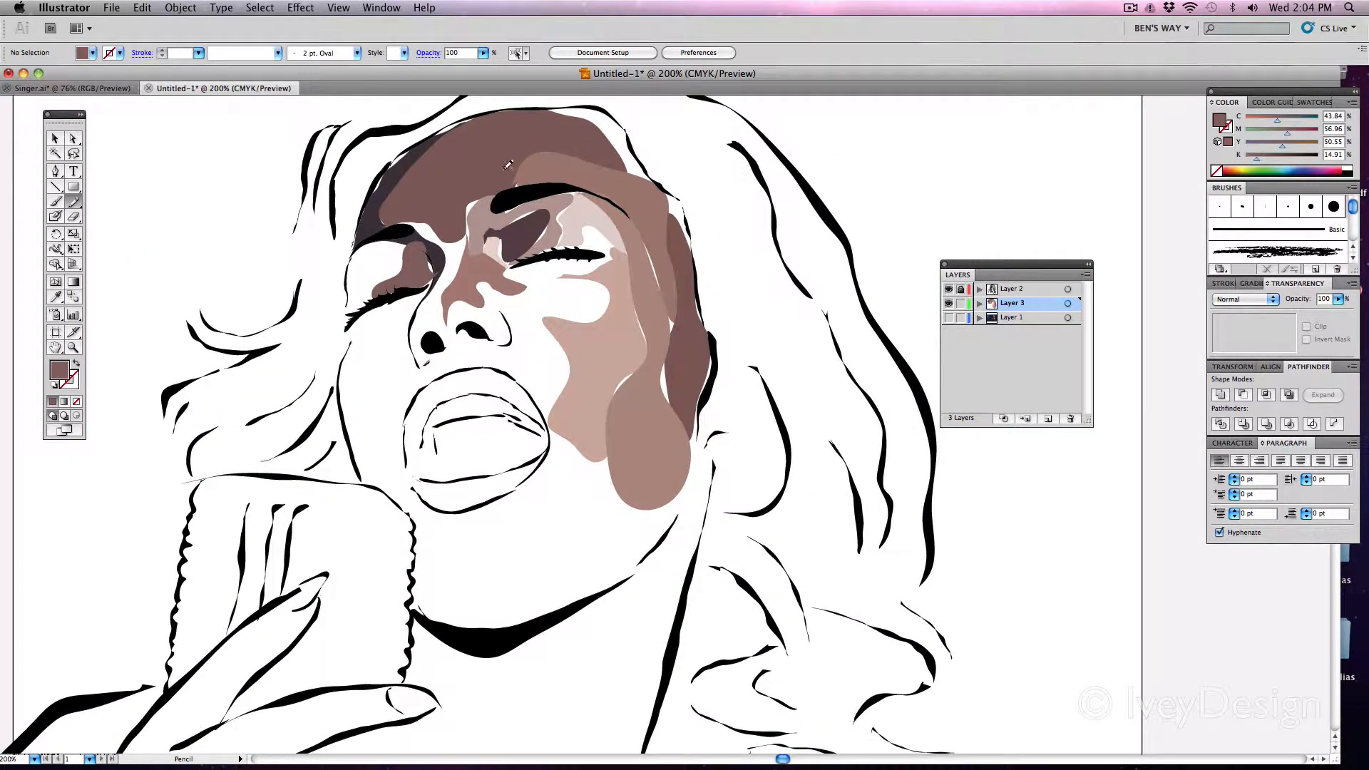
click(948, 317)
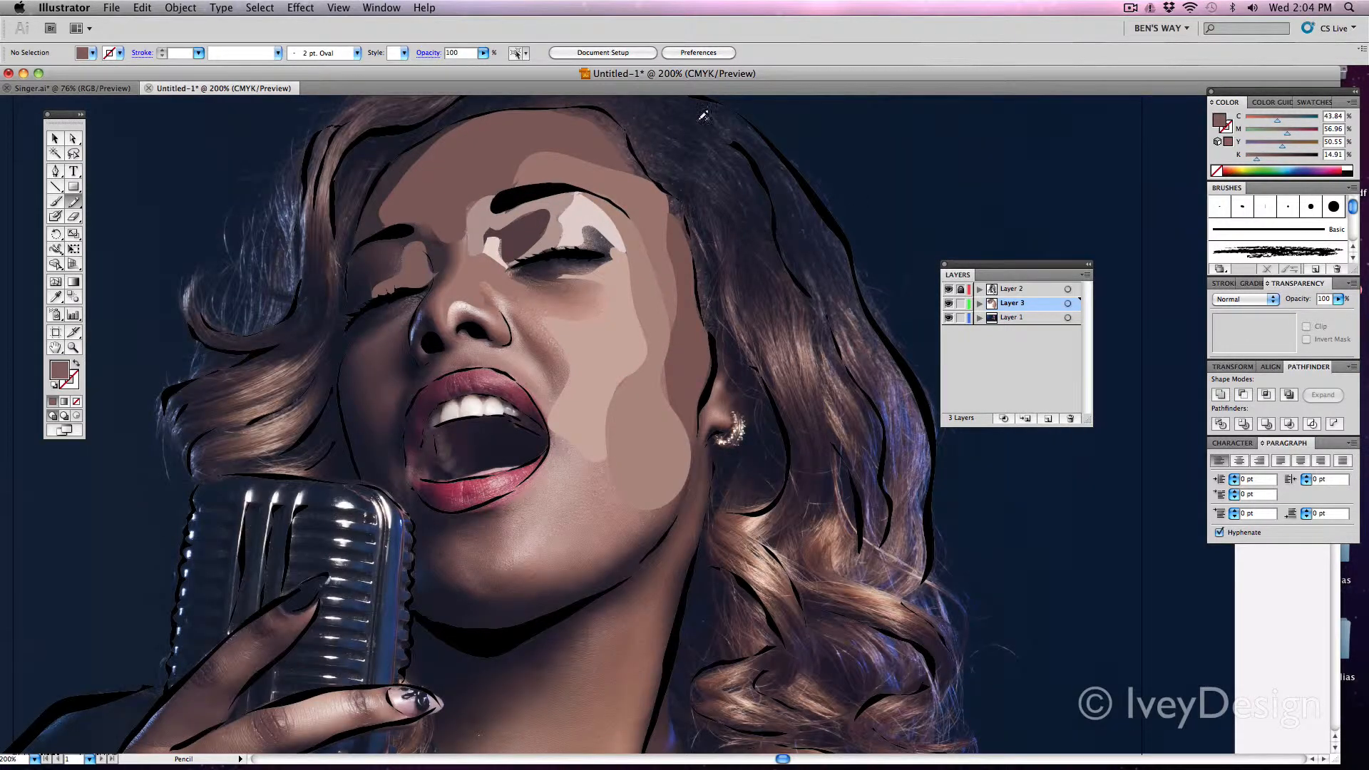
Step: Sample the dark brown at the hairline above the left eyebrow and pencil a shadow shape along the forehead's upper edge
key(i)
click(618, 125)
key(n)
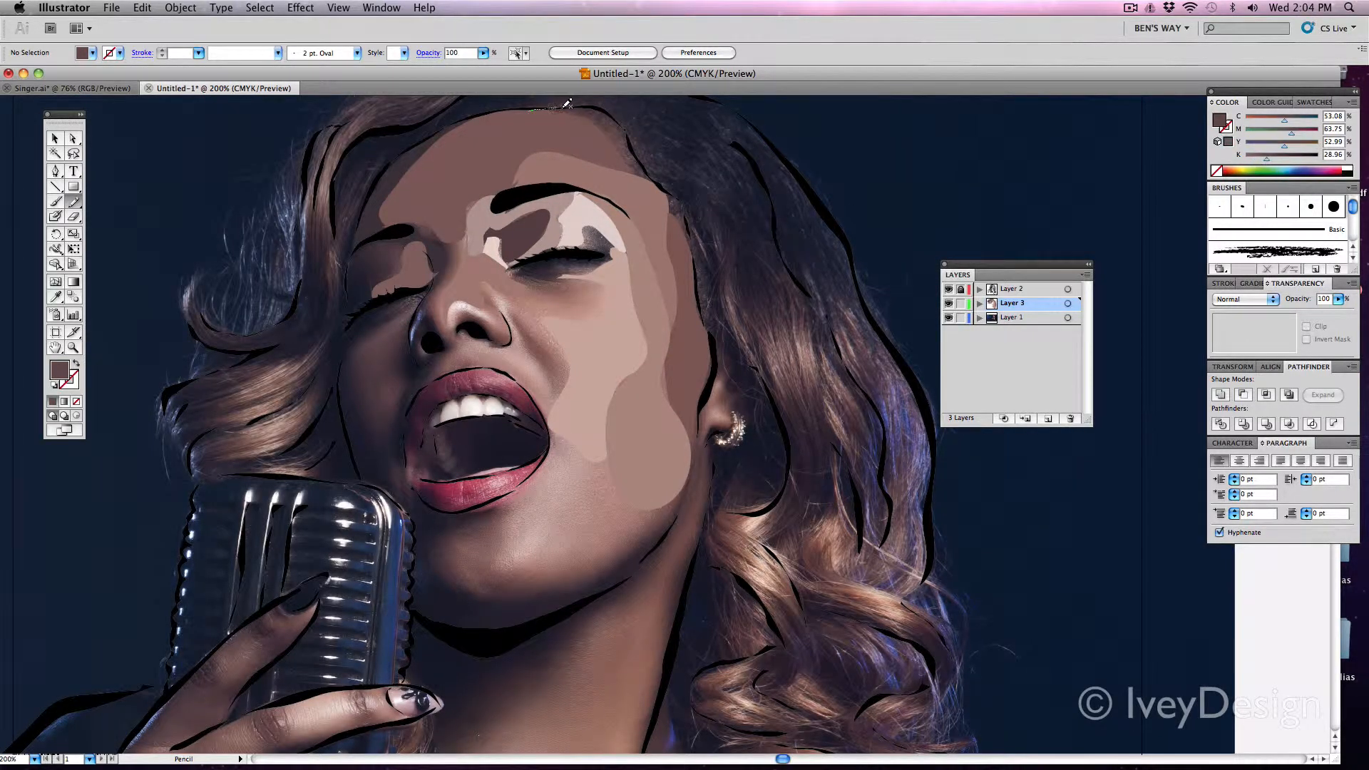
mouse_move(568, 104)
mouse_down()
mouse_move(619, 107)
mouse_move(662, 181)
mouse_move(634, 171)
mouse_move(598, 119)
mouse_move(551, 118)
mouse_up()
Step: Sample the skin tone below the right eyebrow, and pencil a shape on the left cheek between the lower eyelid and the nose
key(i)
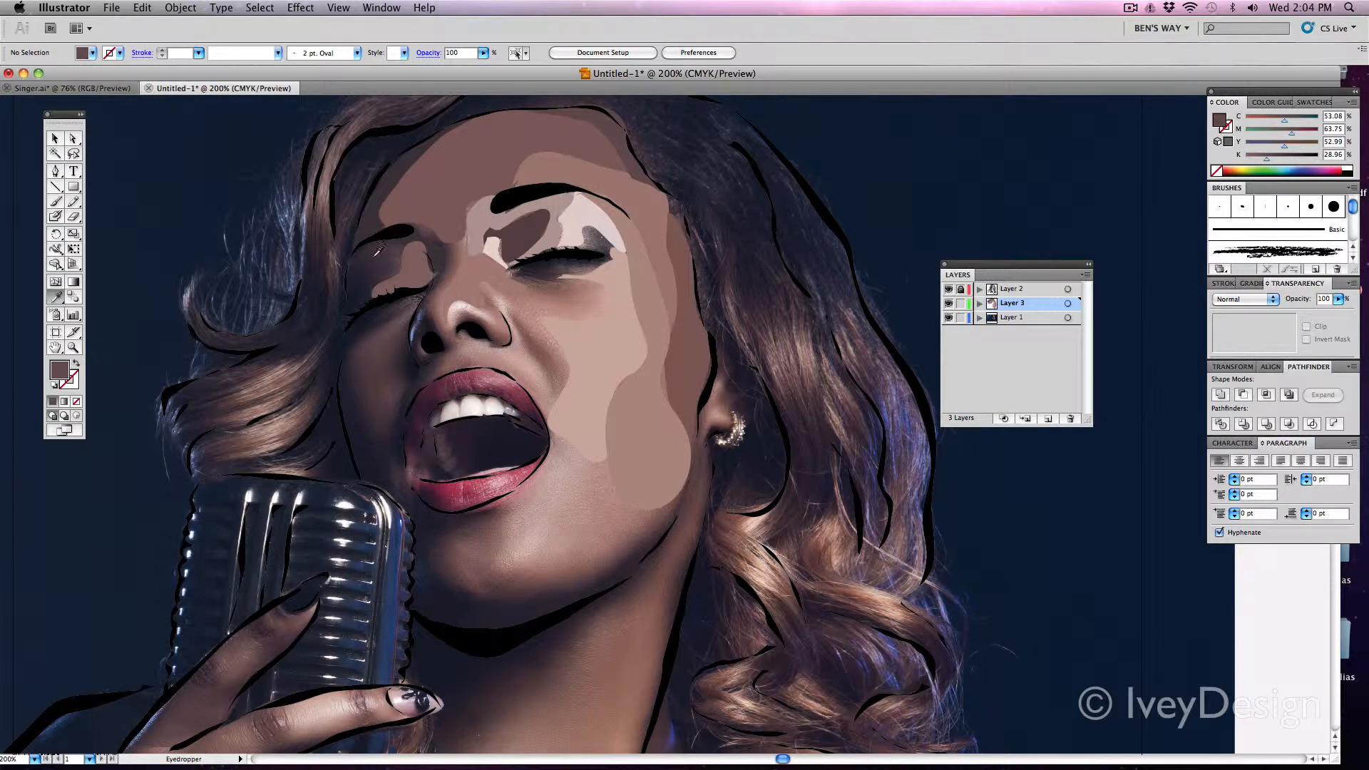
click(385, 267)
key(n)
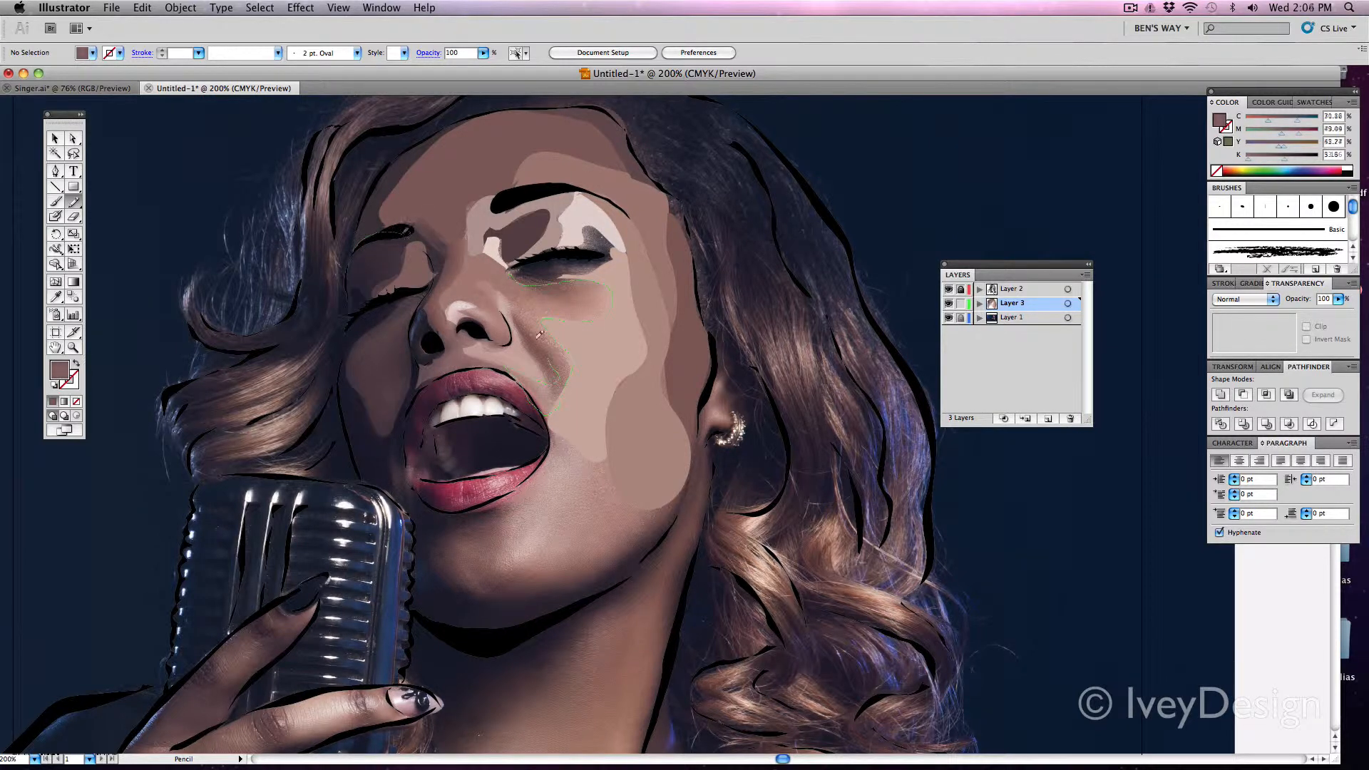
mouse_move(554, 360)
mouse_down()
mouse_move(514, 289)
mouse_move(521, 269)
mouse_move(572, 273)
mouse_move(551, 282)
mouse_move(517, 256)
mouse_up()
Step: Sample the dark tones beneath the left eye and at its outer corner, and pencil shadow shapes around the lashes
key(i)
click(543, 269)
key(n)
key(i)
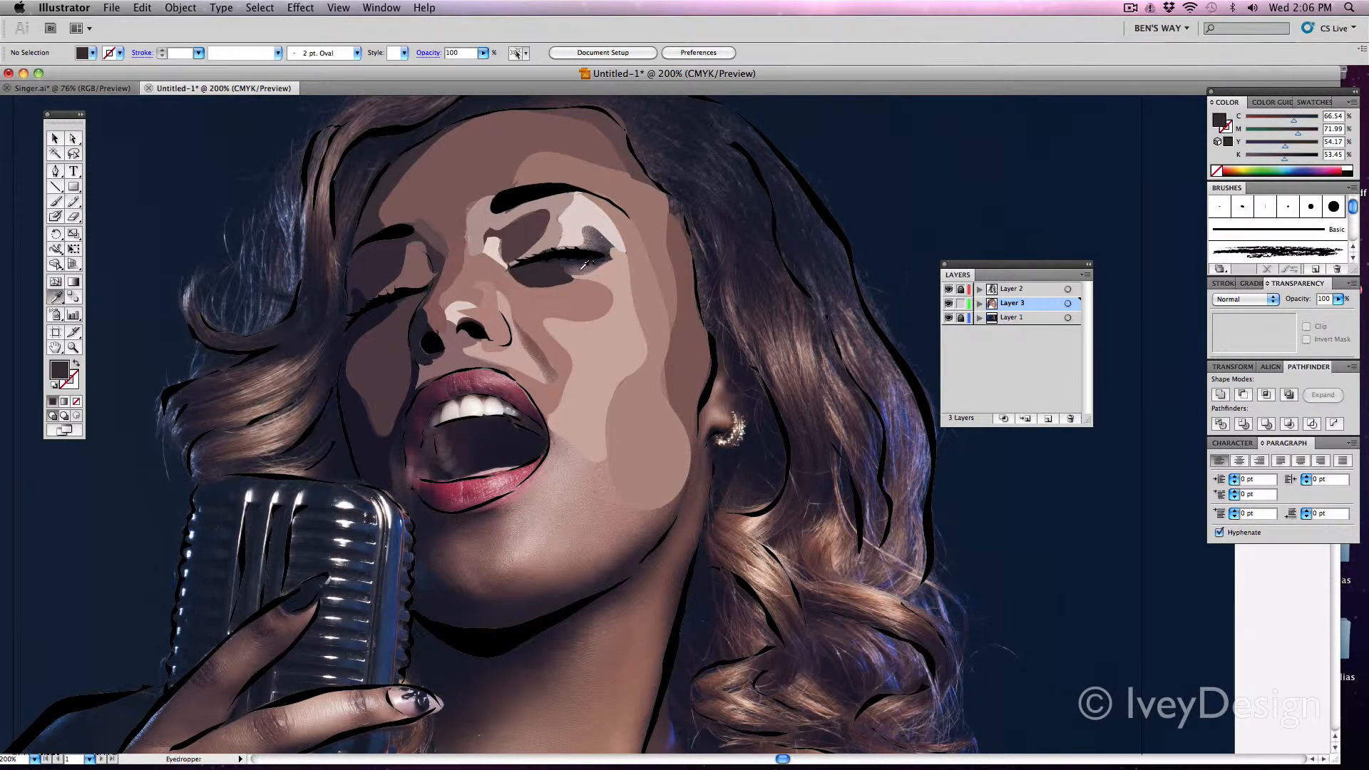
click(596, 237)
key(n)
mouse_move(582, 229)
mouse_down()
mouse_move(614, 247)
mouse_move(590, 272)
mouse_move(544, 261)
mouse_move(597, 228)
mouse_up()
Step: Sample the brown in the crease beside the nose and pencil a shadow from the left nostril down the smile line
key(i)
click(546, 353)
key(n)
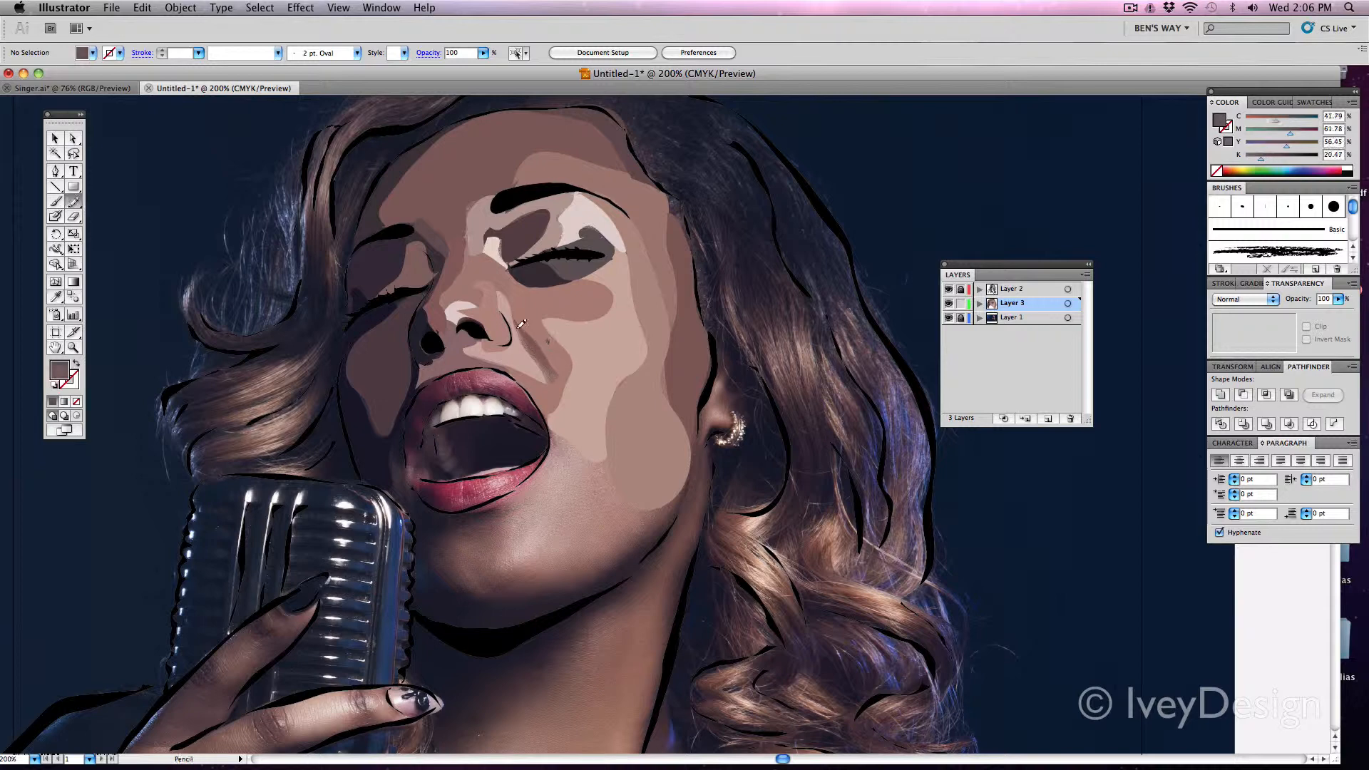
mouse_move(513, 323)
mouse_down()
mouse_move(564, 379)
mouse_move(540, 369)
mouse_move(516, 323)
mouse_up()
Step: Sample the light pinkish skin tone beside the left mouth corner and pencil a highlight from there down toward the chin
key(i)
click(563, 467)
key(n)
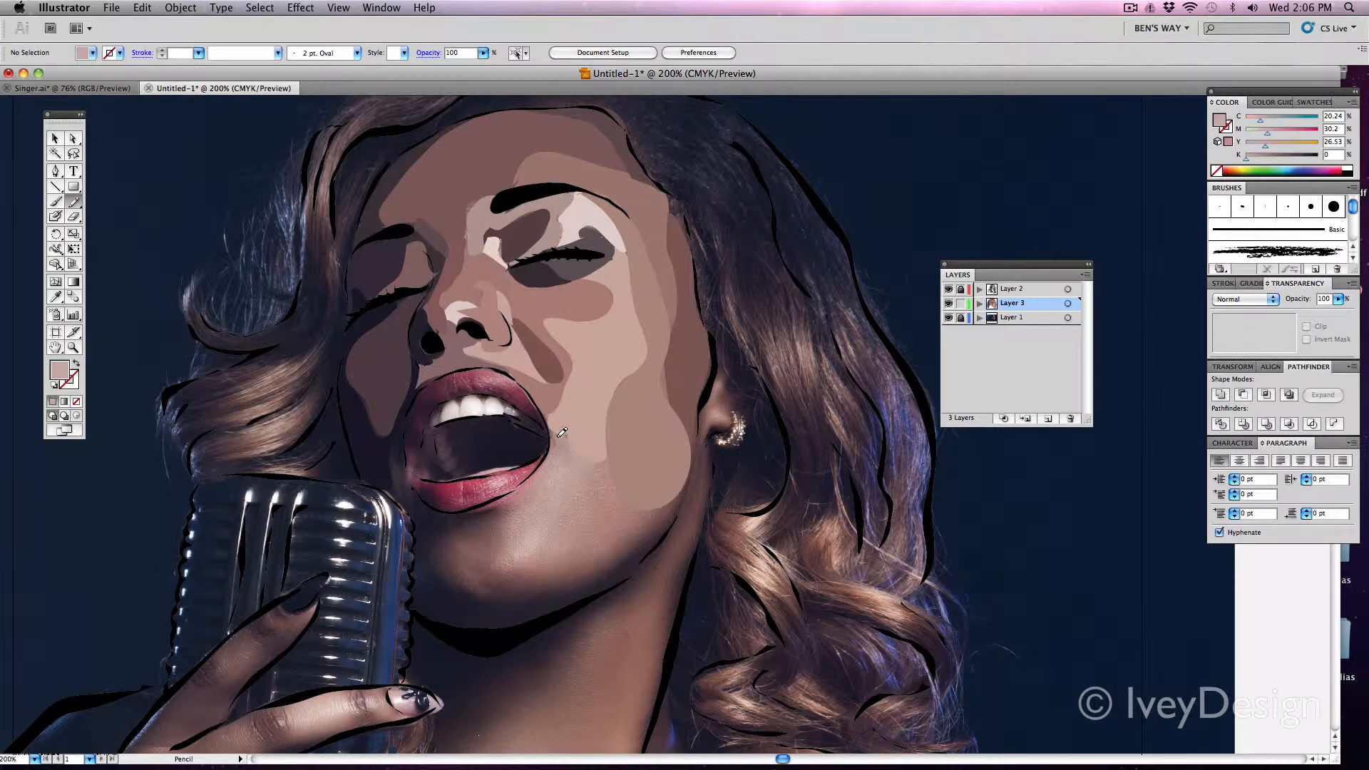
mouse_move(581, 483)
mouse_down()
mouse_move(549, 553)
mouse_move(523, 573)
mouse_move(500, 562)
mouse_move(549, 462)
mouse_move(554, 414)
mouse_move(600, 499)
mouse_move(582, 484)
mouse_move(617, 457)
mouse_up()
Step: Sample the mid skin tone on the lower left cheek and pencil shapes filling the area between the chin highlight and jaw
key(i)
click(586, 482)
key(n)
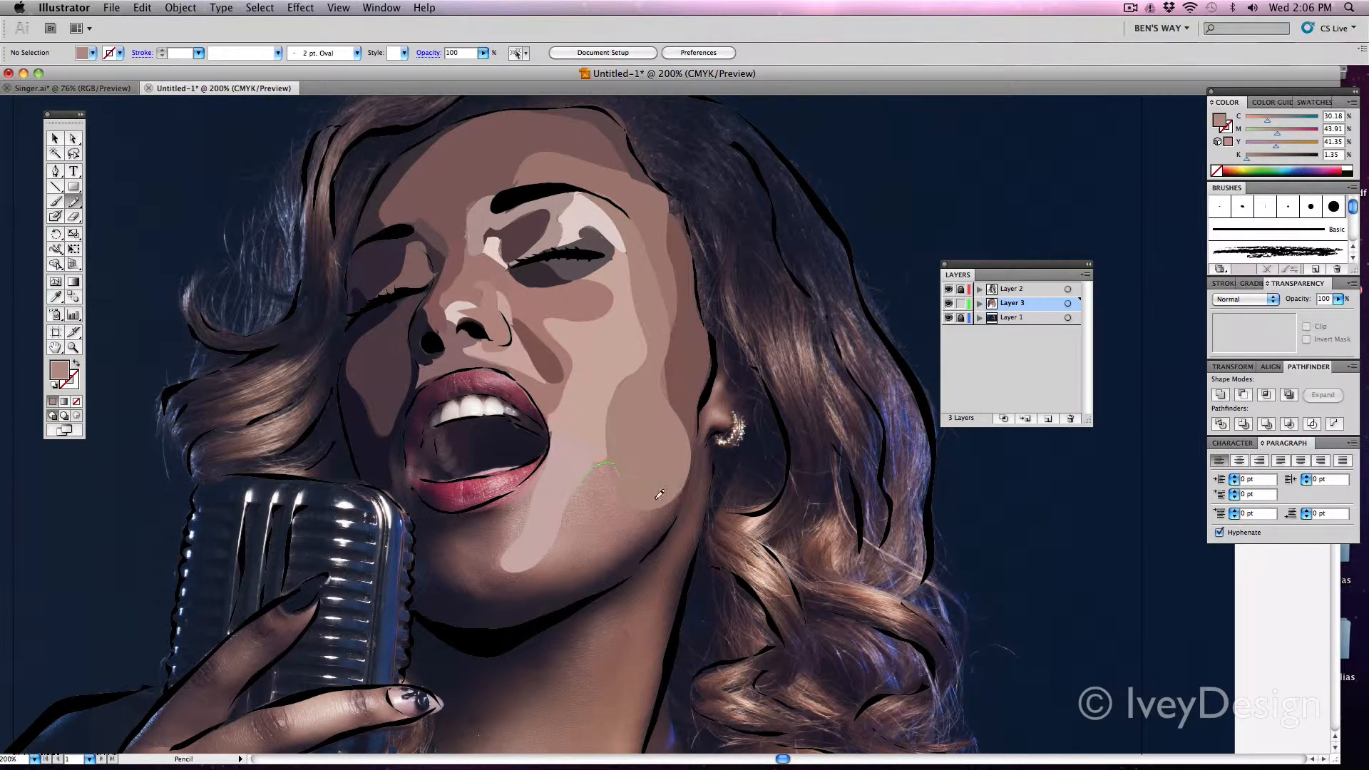
drag(596, 550, 543, 559)
drag(593, 473, 596, 468)
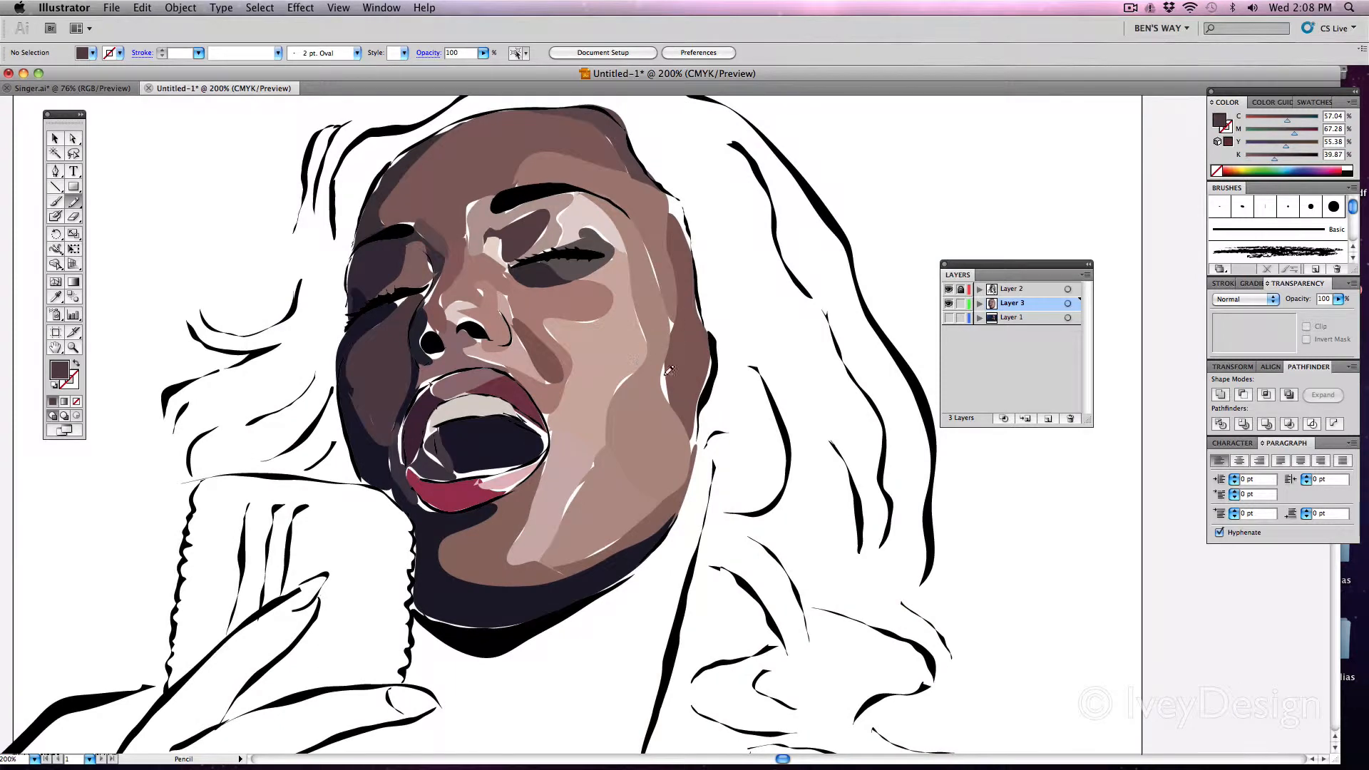
Step: Sample the brown fill on the outer left cheek and pencil a shape over the white gap beside the left eye
key(i)
click(658, 330)
key(n)
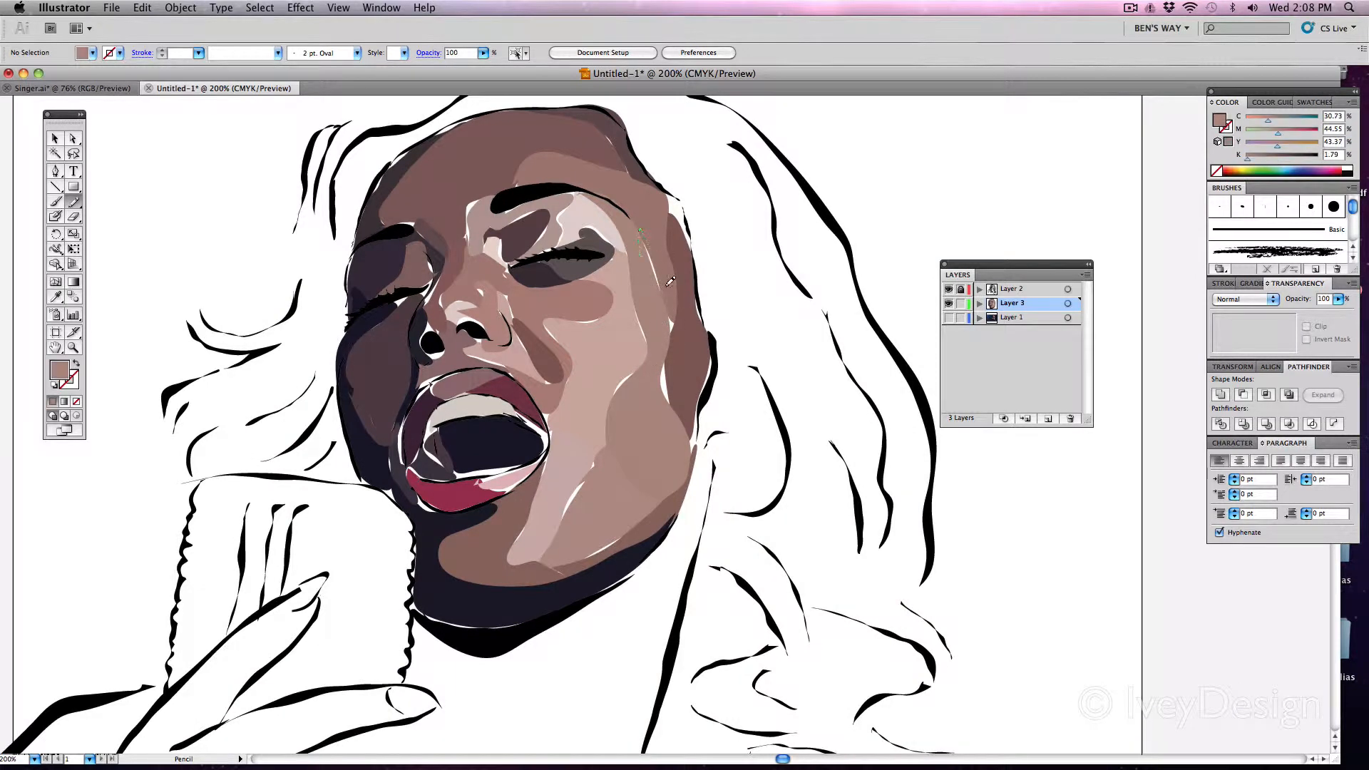
mouse_move(670, 281)
mouse_down()
mouse_move(679, 412)
mouse_move(621, 221)
mouse_up()
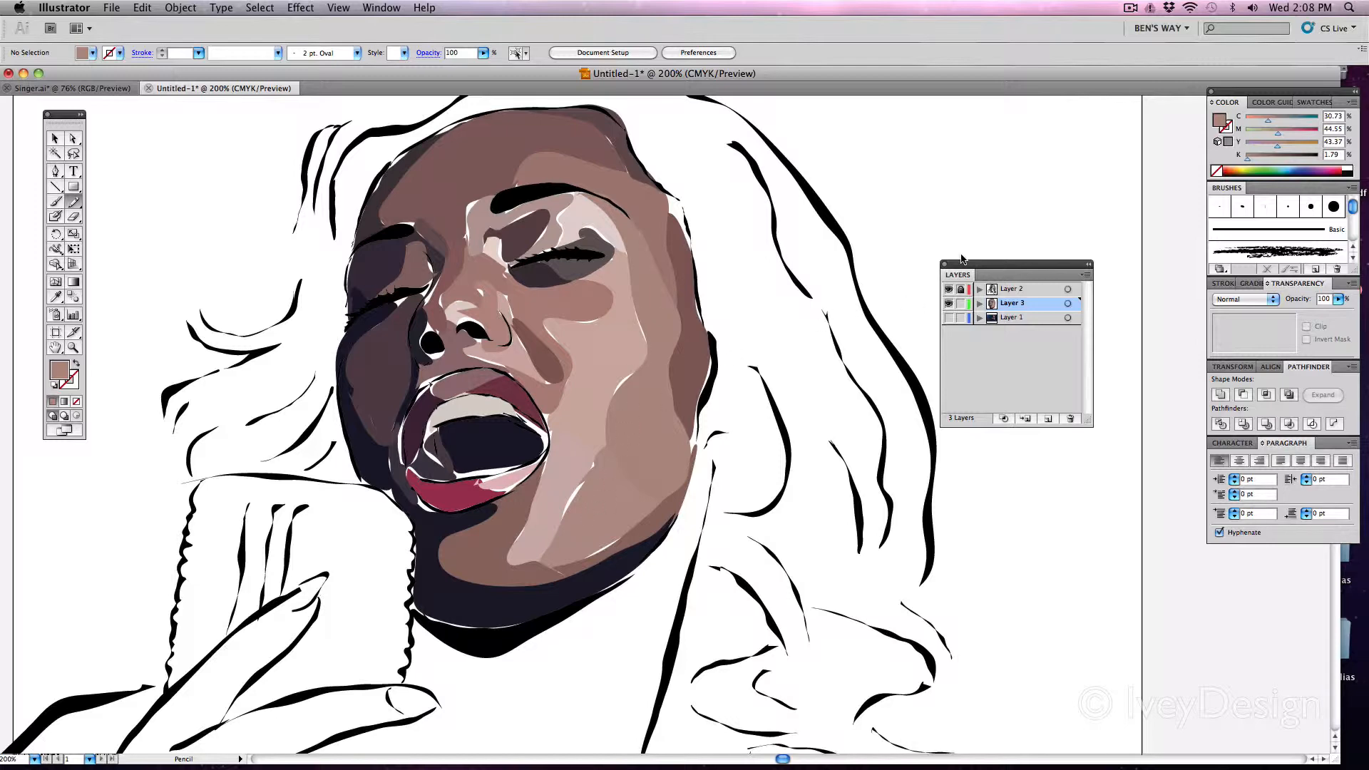
Step: Show Layer 1 again, sample the brown on the neck below the jaw and pencil a shadow shape down the neck from the ear
key(super+minus)
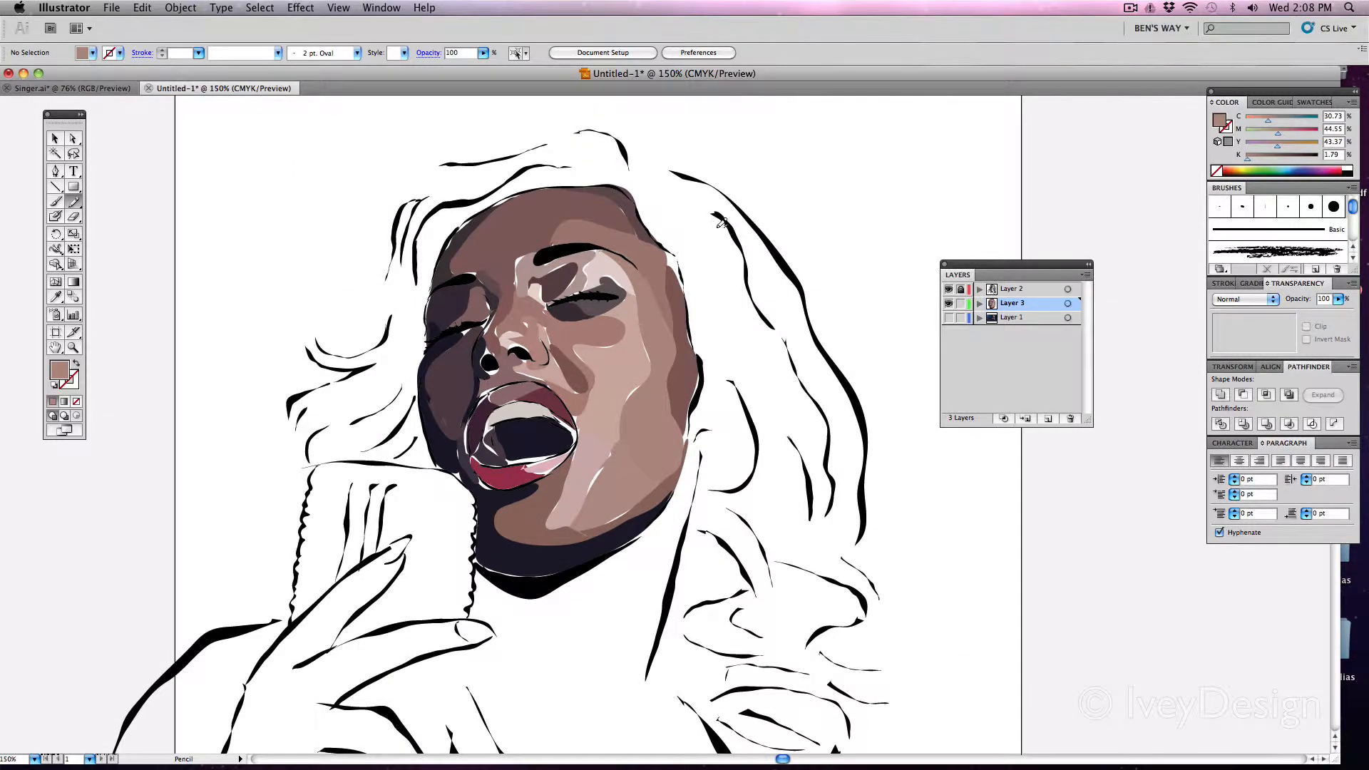
key(i)
click(948, 318)
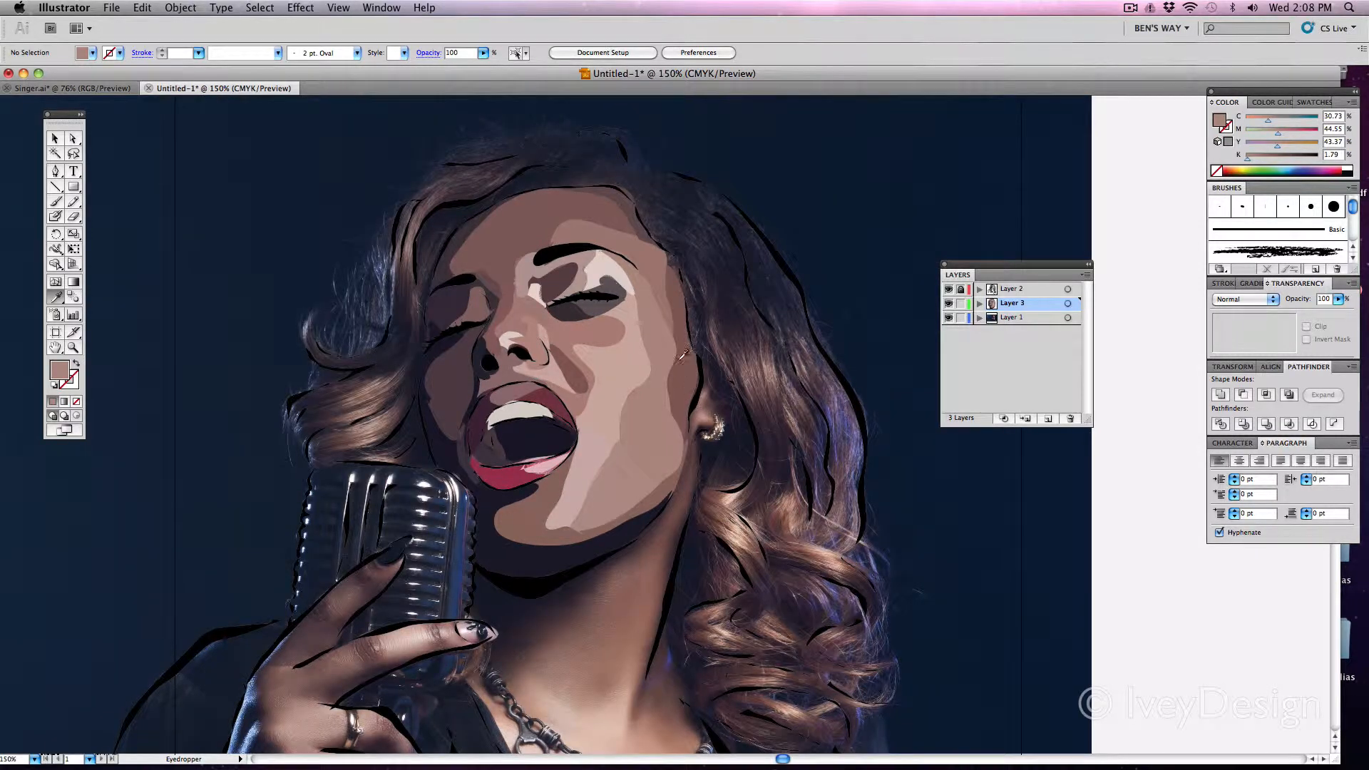
scroll(683, 354, down, 10)
scroll(682, 354, right, 7)
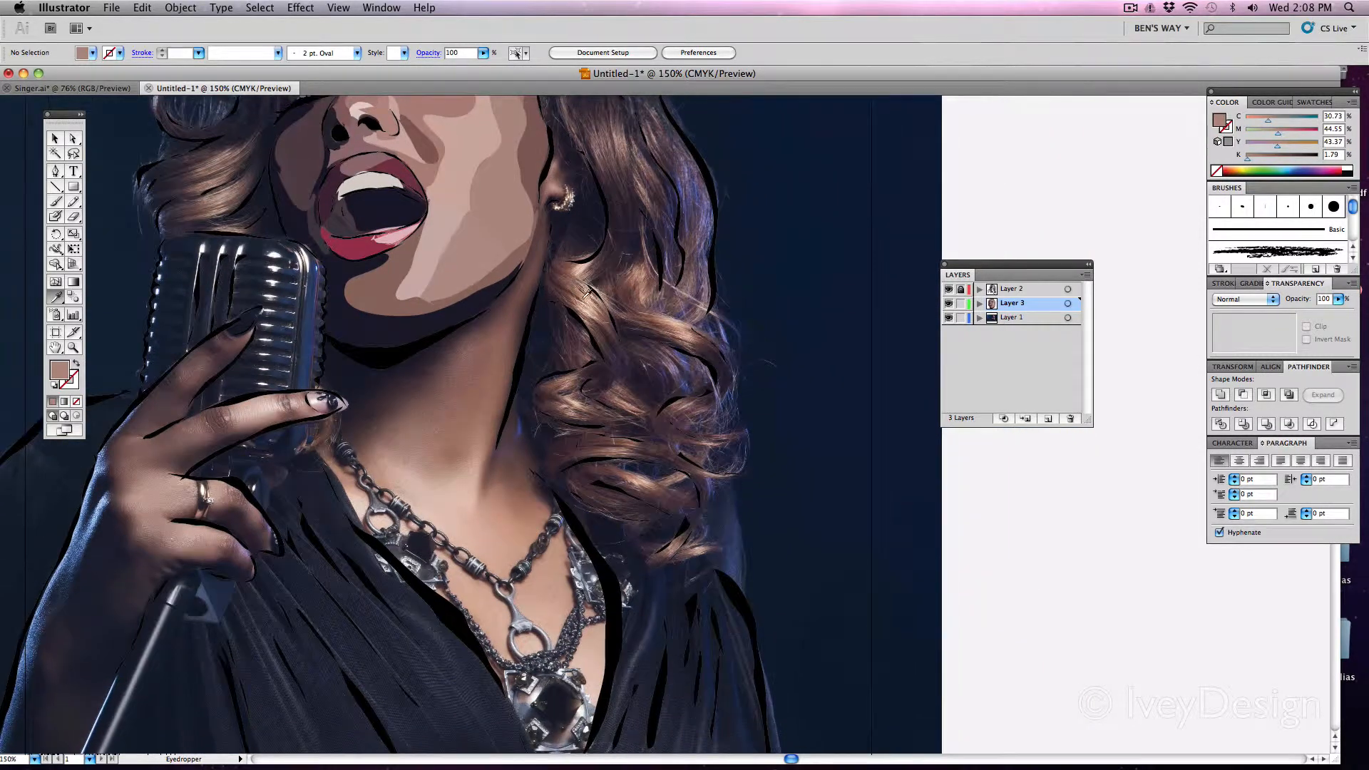
scroll(589, 291, up, 10)
scroll(589, 292, left, 6)
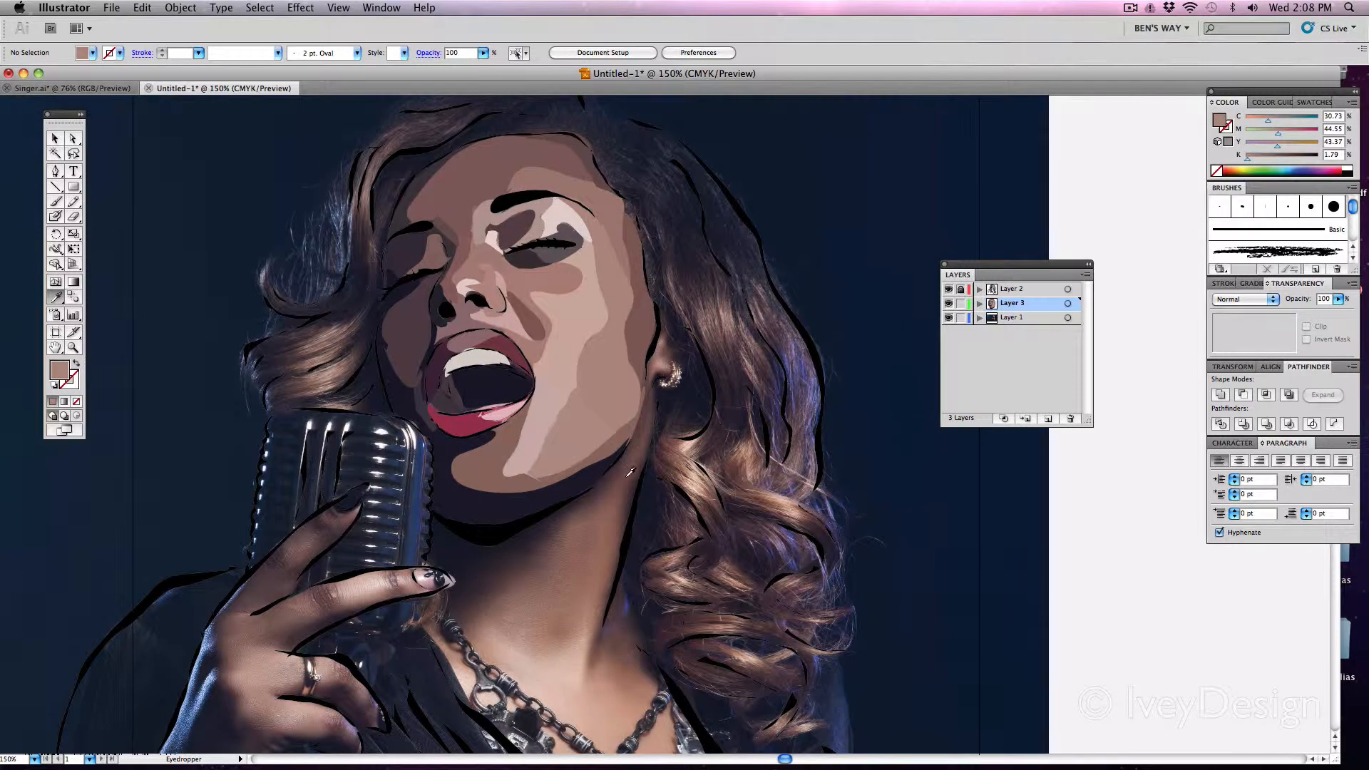
click(627, 475)
key(m)
key(n)
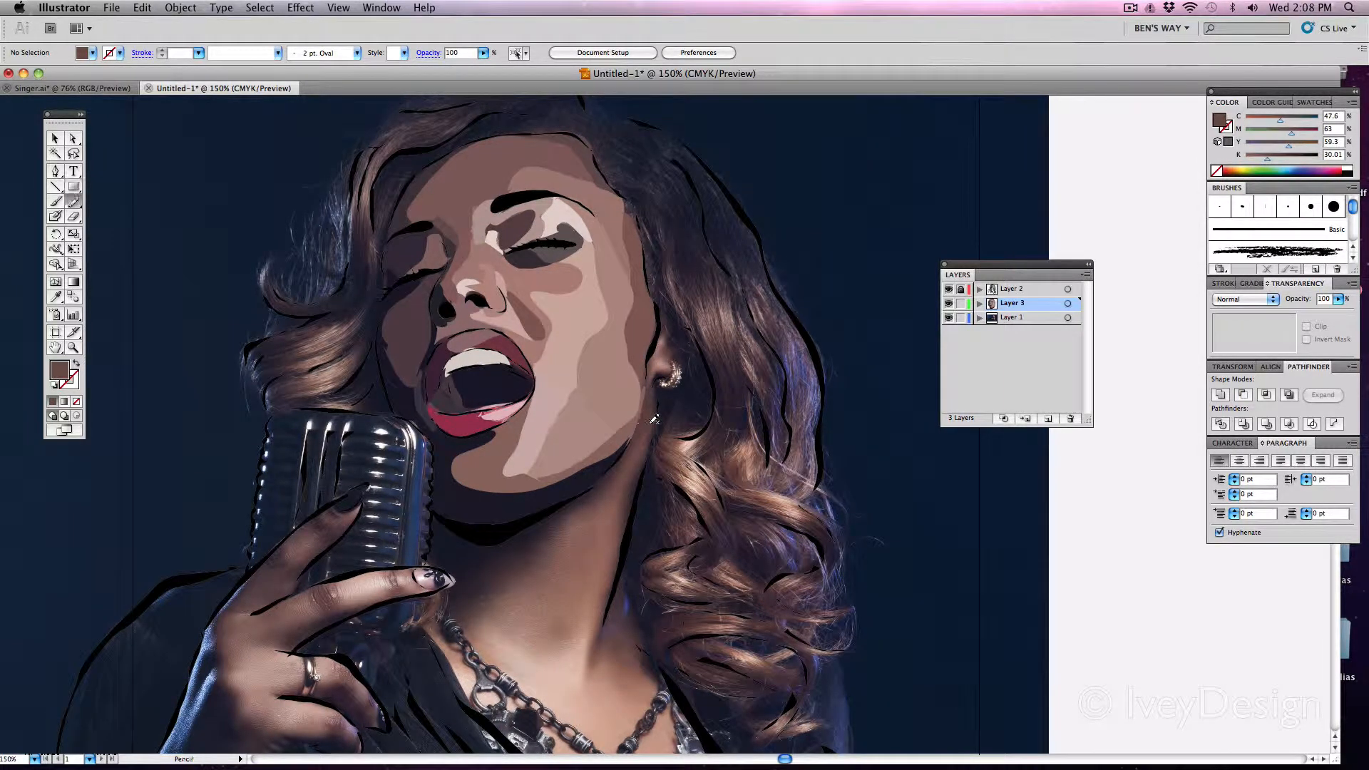
mouse_move(653, 395)
mouse_down()
mouse_move(586, 678)
mouse_move(595, 624)
mouse_move(548, 600)
mouse_up()
drag(593, 504, 655, 399)
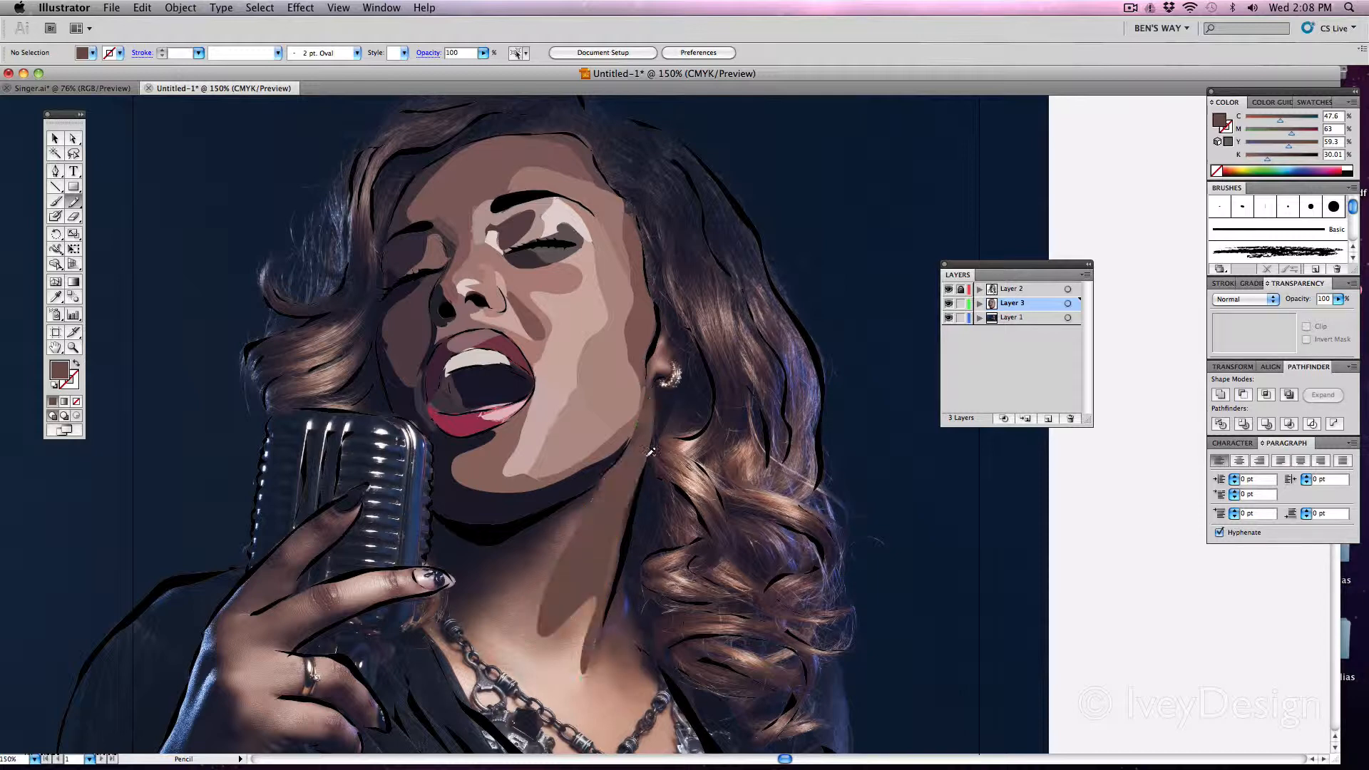
Step: Show the reference photo on Layer 1 again and look over the singer's face and hair for the next areas to color
key(i)
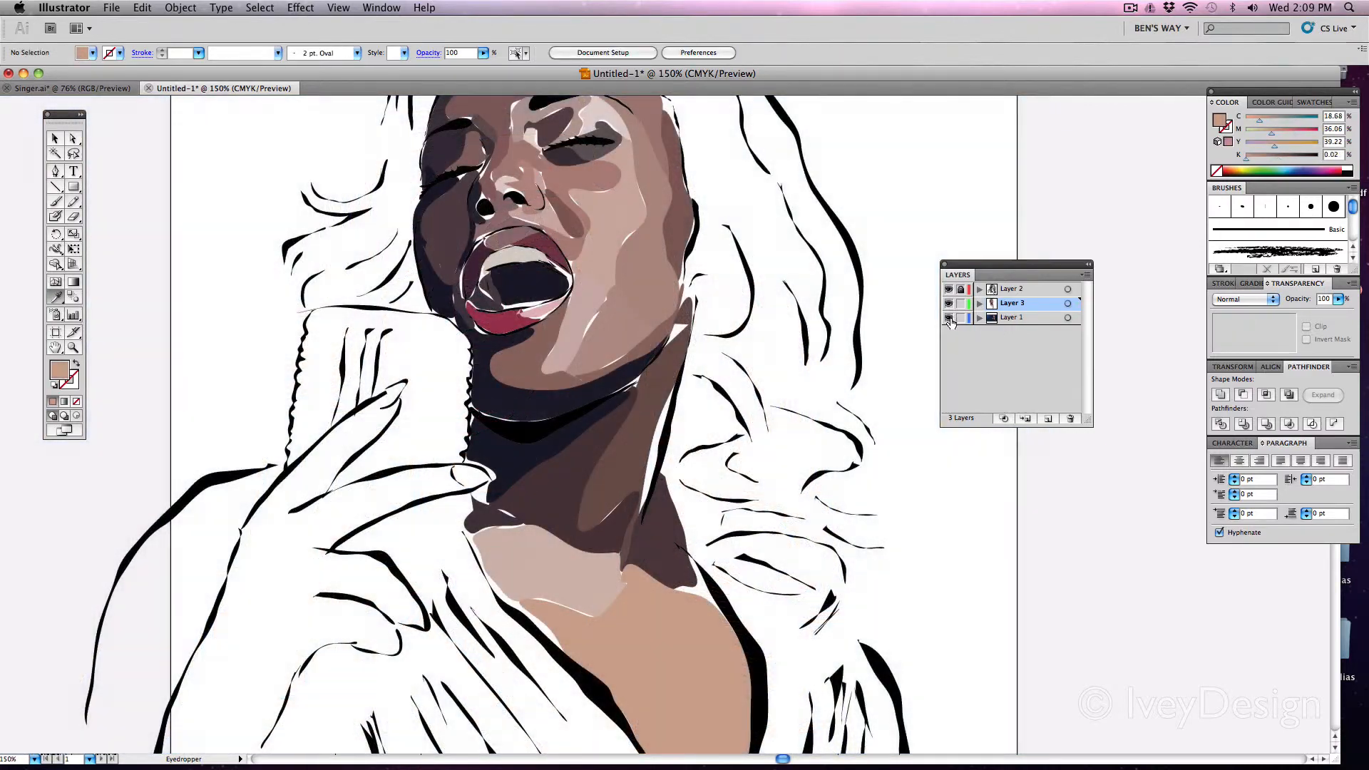
click(949, 318)
scroll(860, 367, down, 3)
scroll(860, 367, right, 3)
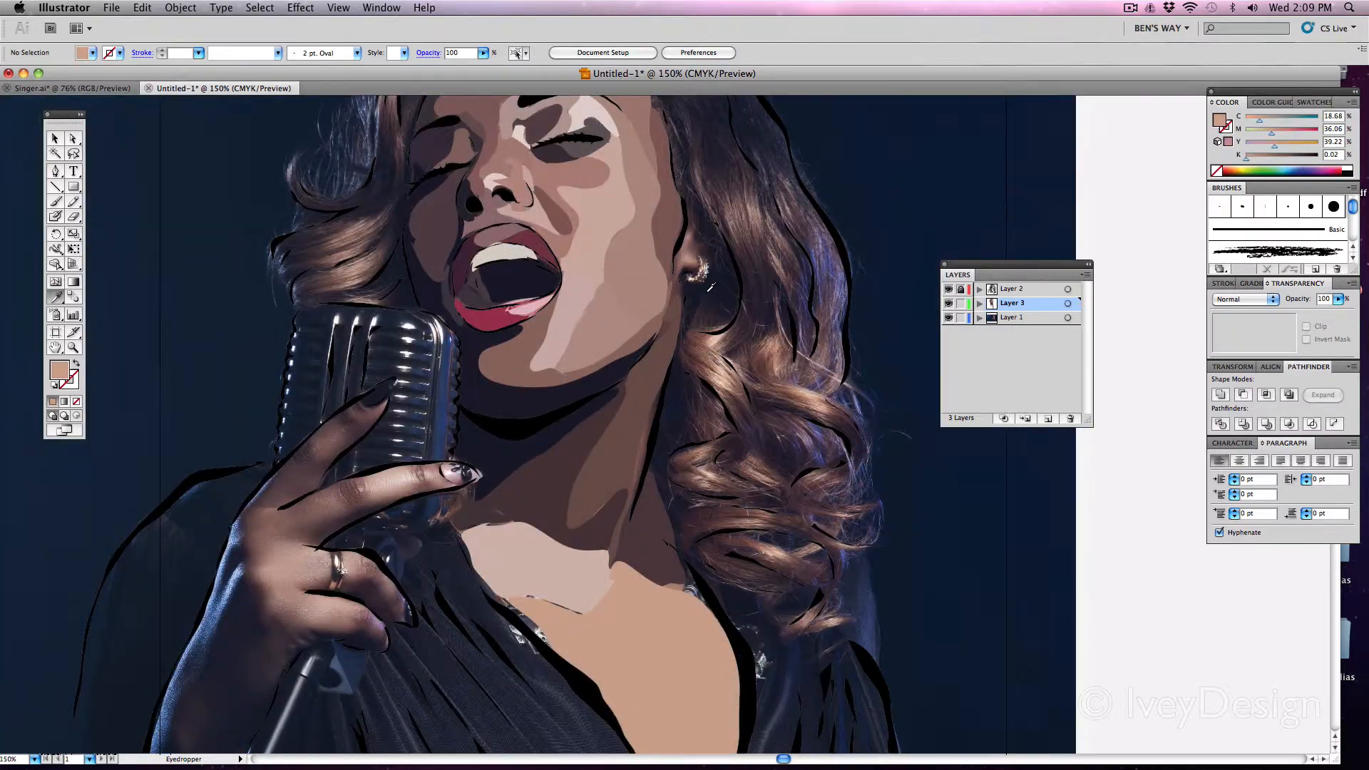
scroll(860, 367, up, 5)
scroll(860, 367, left, 2)
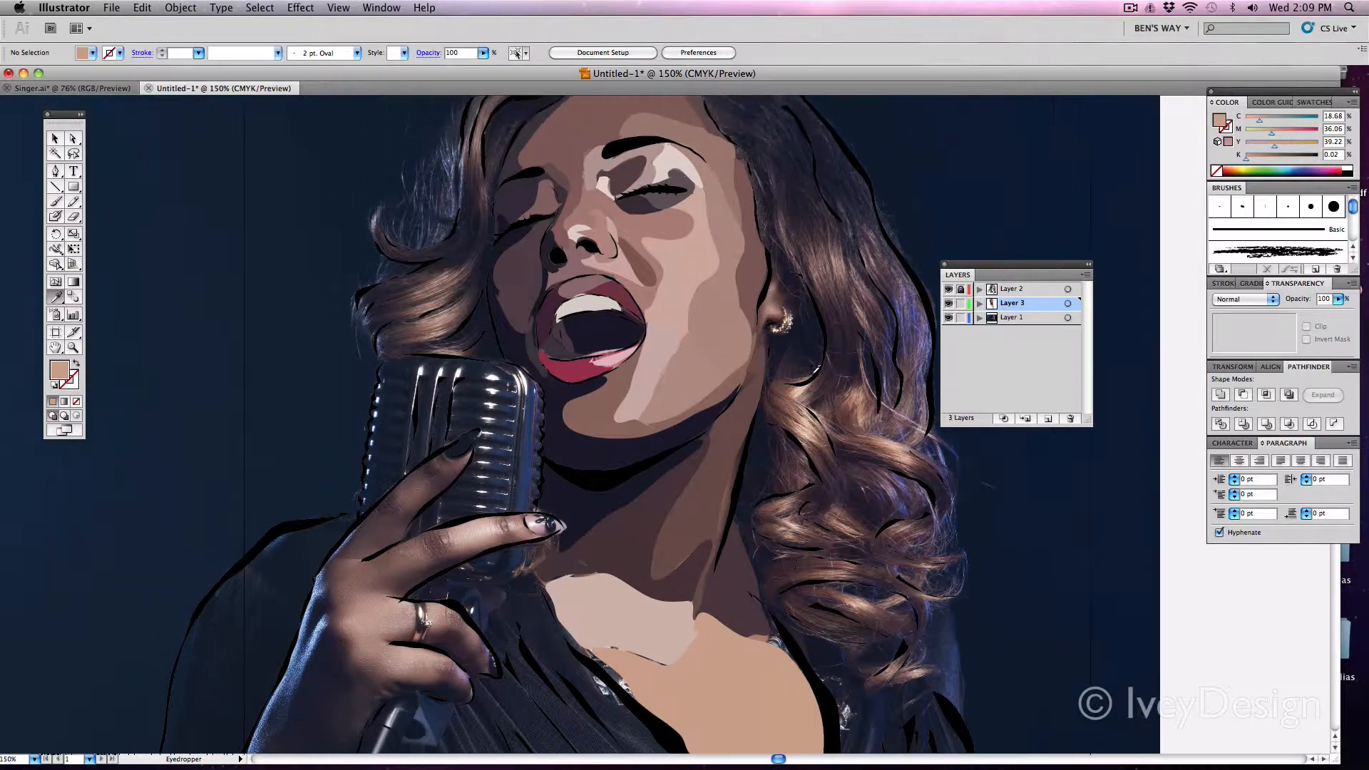
scroll(632, 322, down, 1)
scroll(632, 323, right, 4)
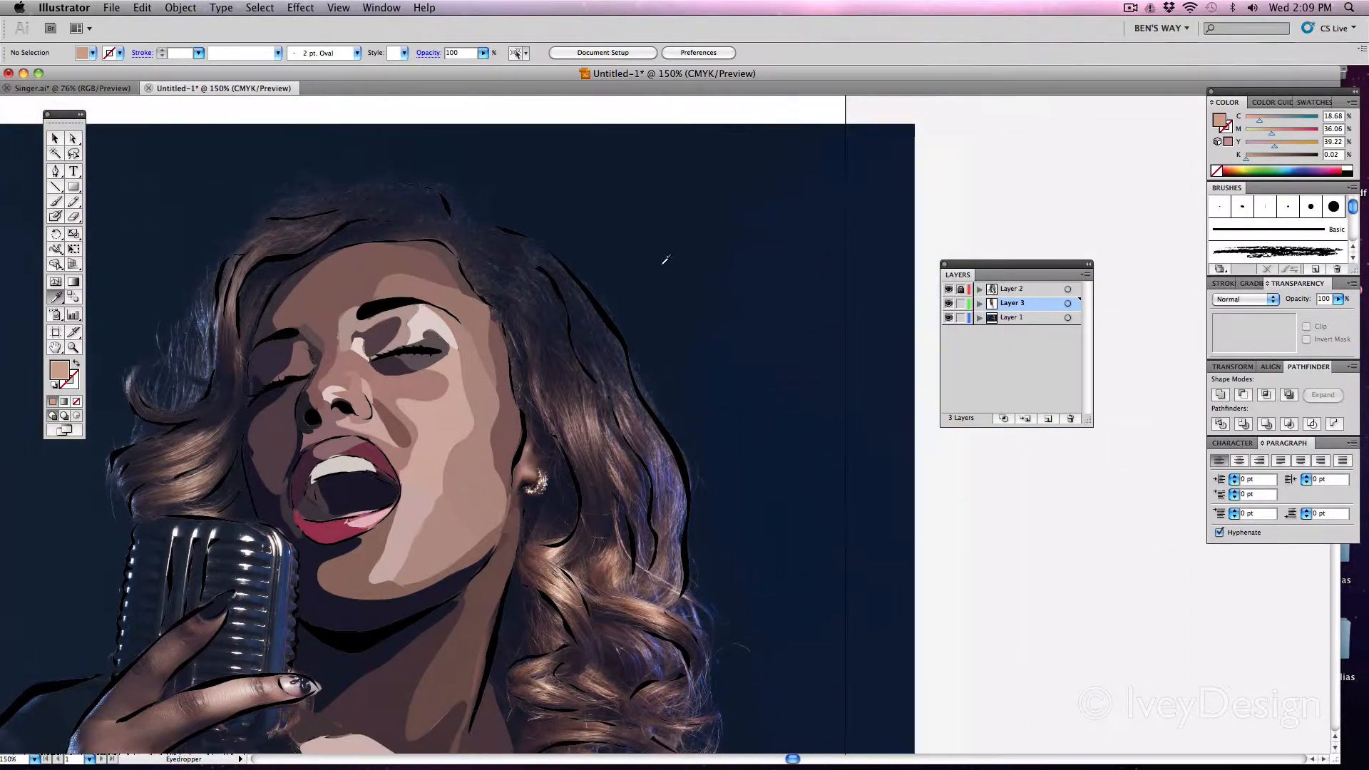
scroll(603, 307, down, 2)
scroll(602, 306, left, 1)
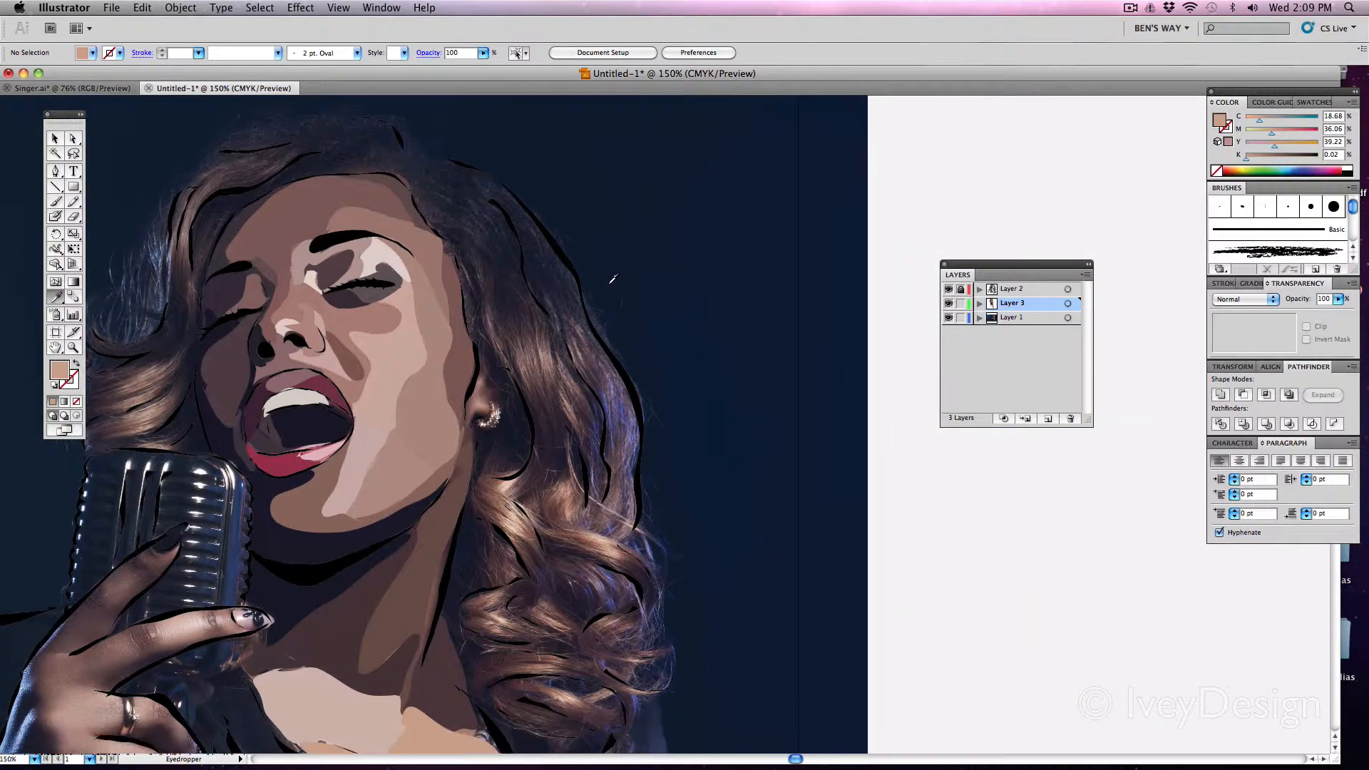
scroll(601, 342, down, 1)
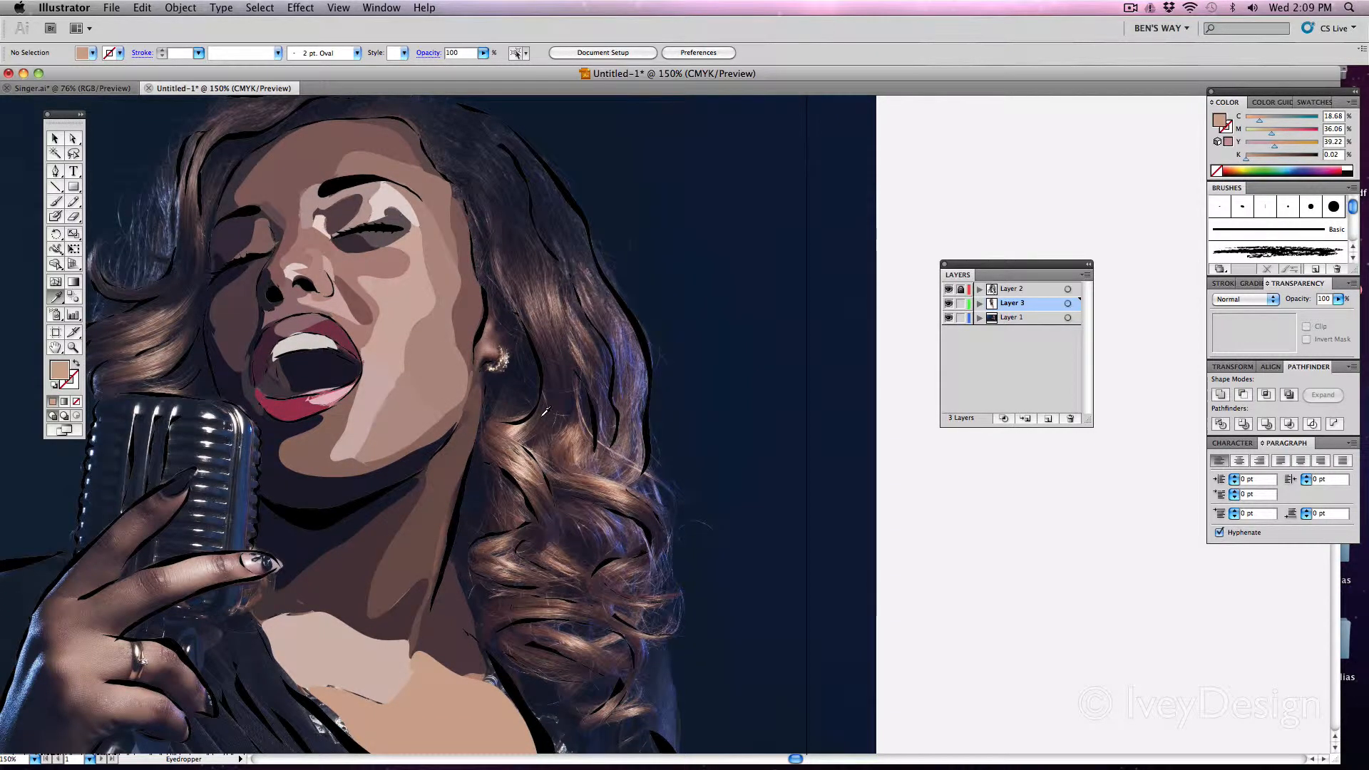
Step: Sample the greyish brown highlight in the hair behind the left ear and pencil a jagged highlight shape there
key(super+equal)
scroll(527, 305, down, 1)
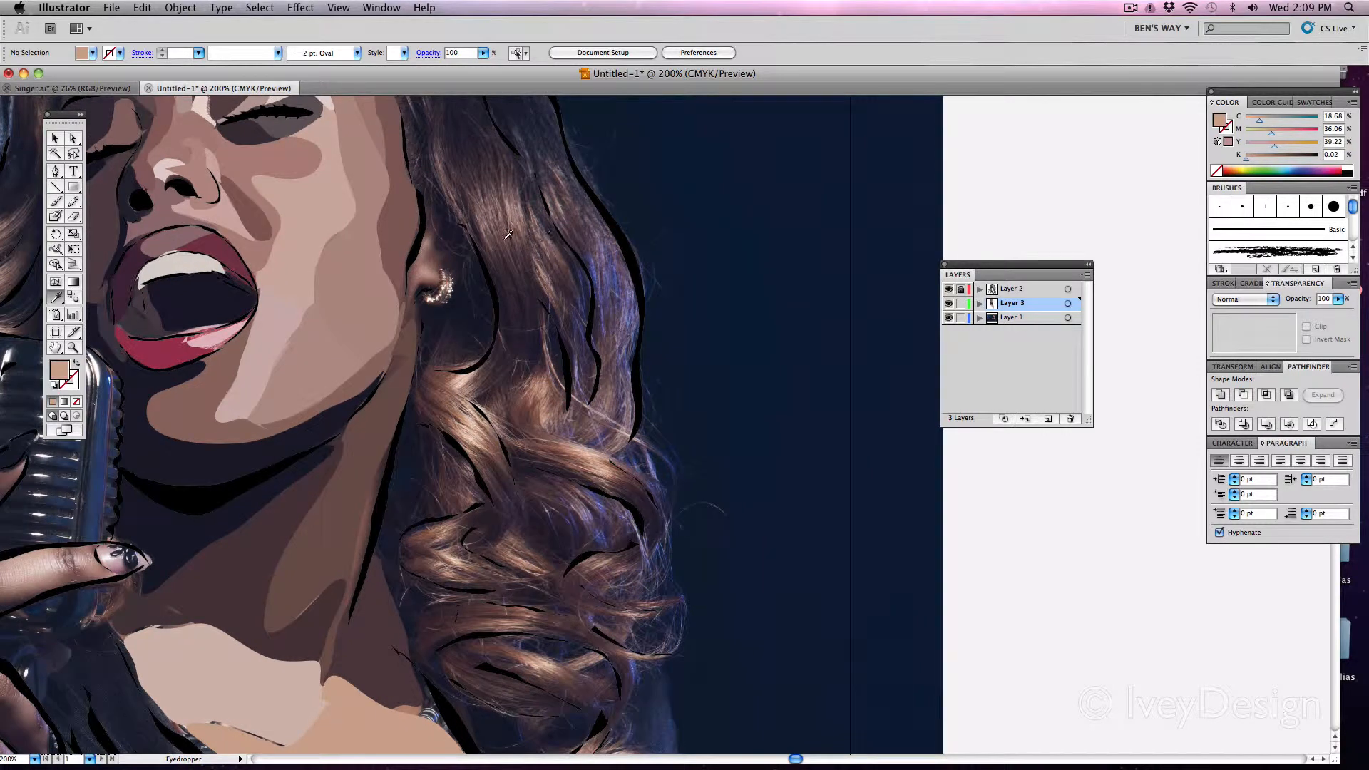
click(518, 205)
key(n)
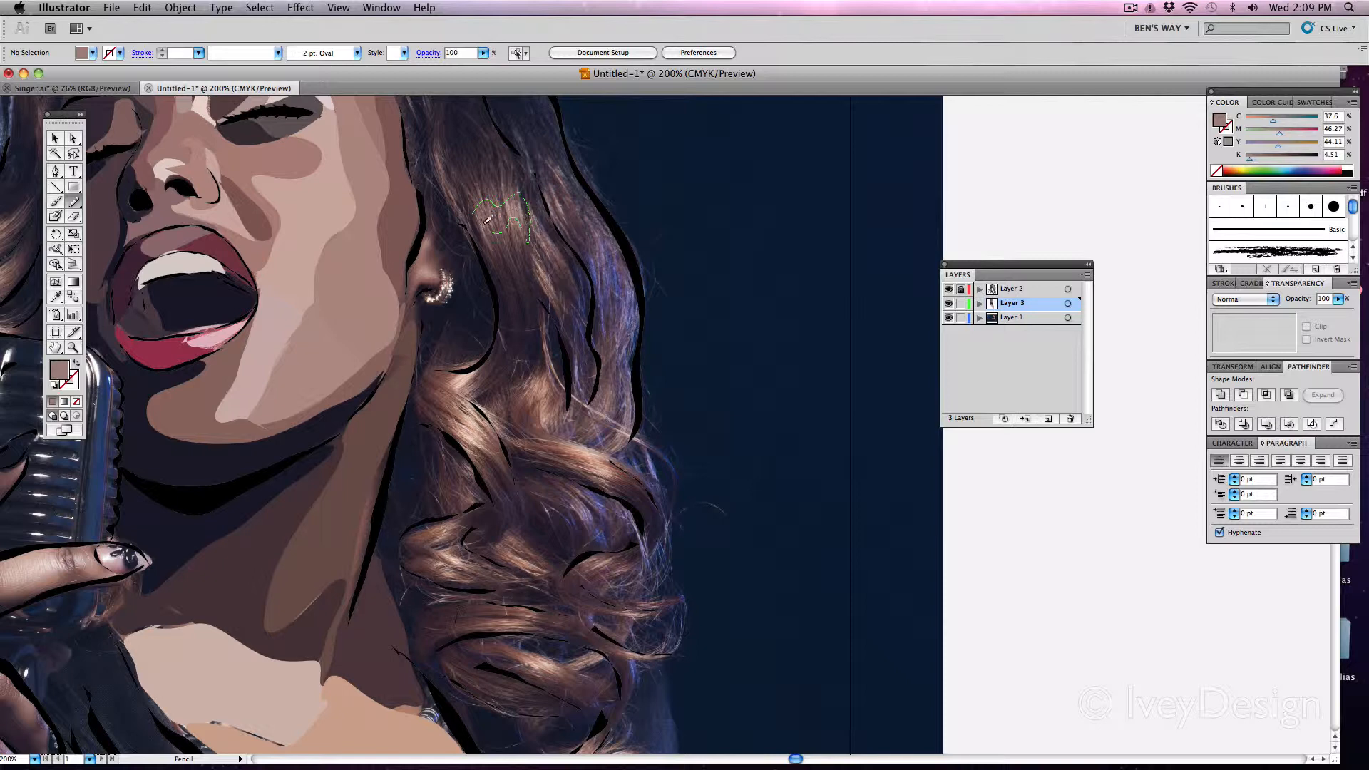
drag(488, 221, 489, 222)
Step: Sample the warm brown where the hair starts to curl below ear level and pencil a curved highlight shape there
key(i)
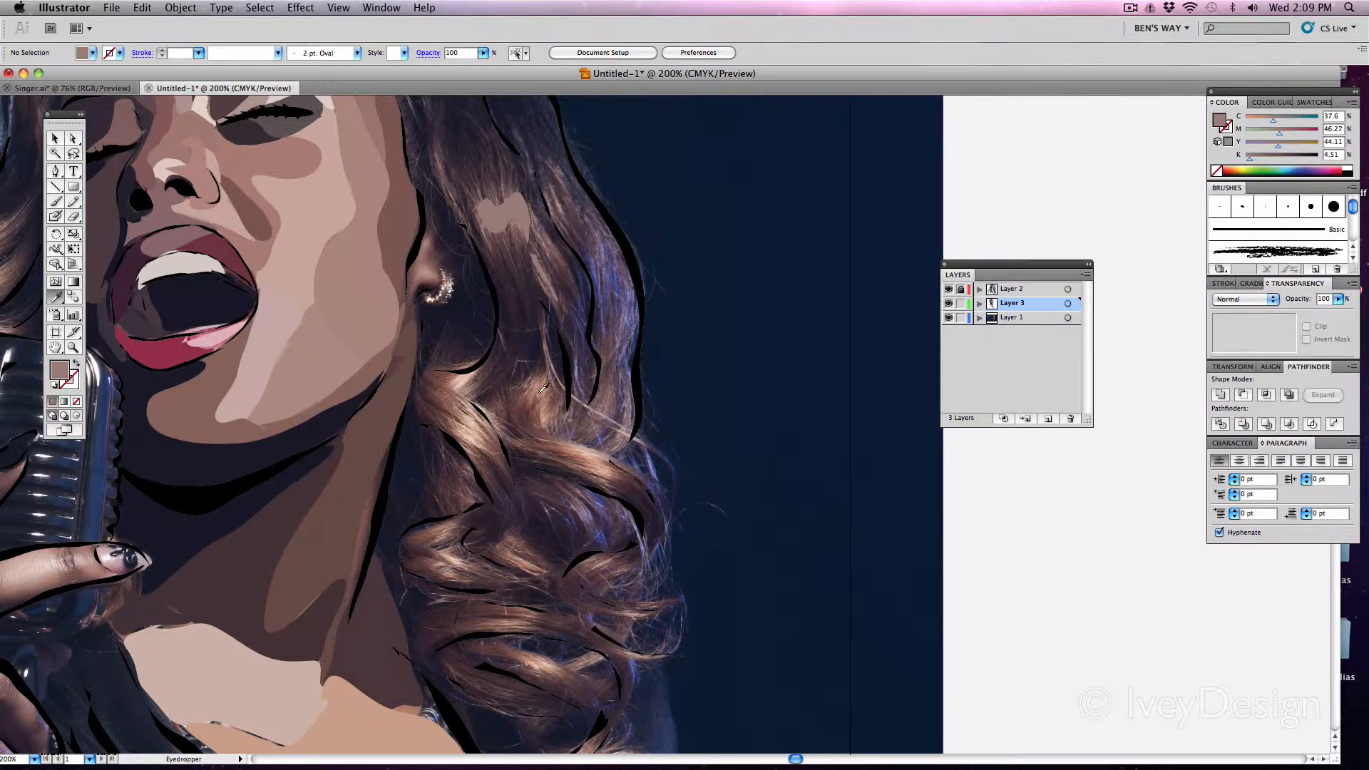
click(541, 390)
key(n)
mouse_move(554, 420)
mouse_down()
mouse_move(536, 433)
mouse_move(519, 402)
mouse_move(536, 377)
mouse_up()
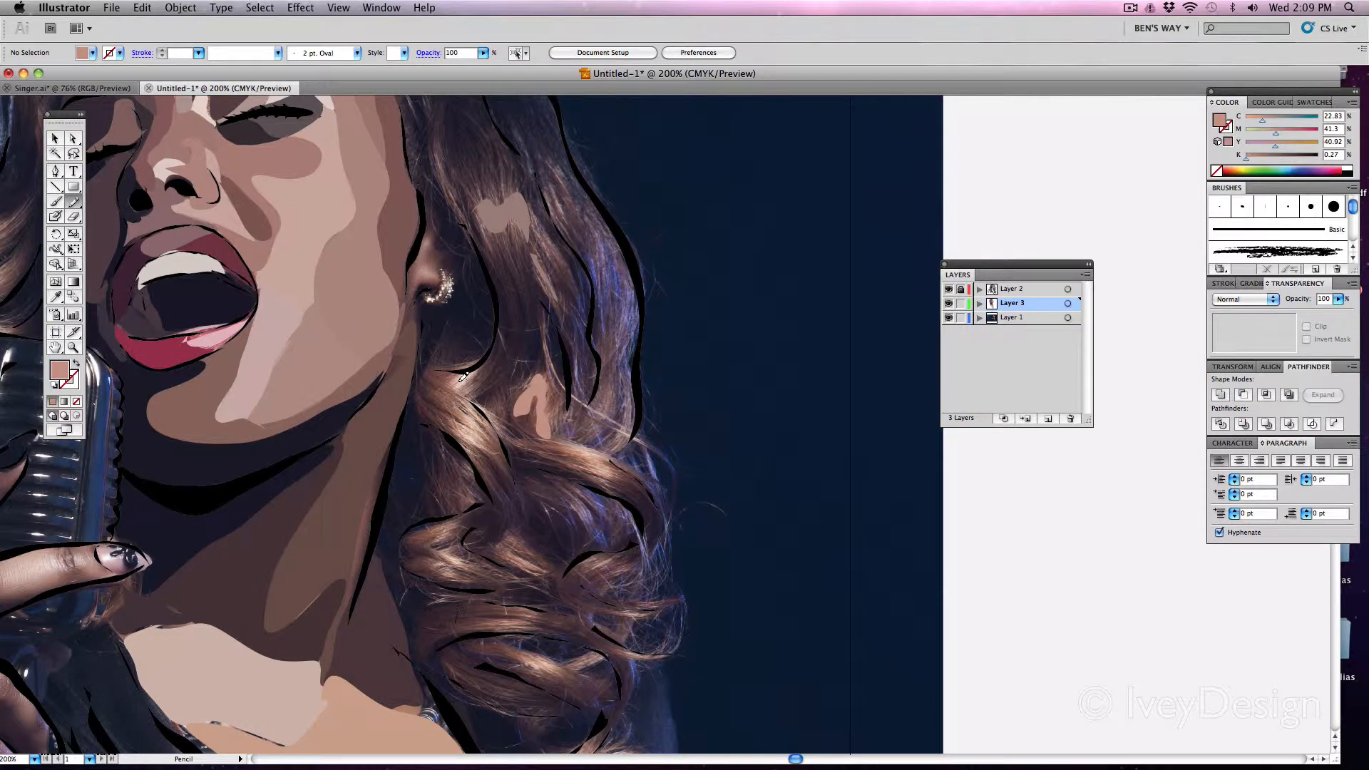
Step: Sample the pale pink highlight on the curl just below the left ear and pencil highlight shapes along that strand
key(i)
click(462, 376)
key(n)
mouse_move(469, 362)
mouse_down()
mouse_move(453, 392)
mouse_move(480, 413)
mouse_move(461, 397)
mouse_move(493, 459)
mouse_move(456, 430)
mouse_move(468, 396)
mouse_up()
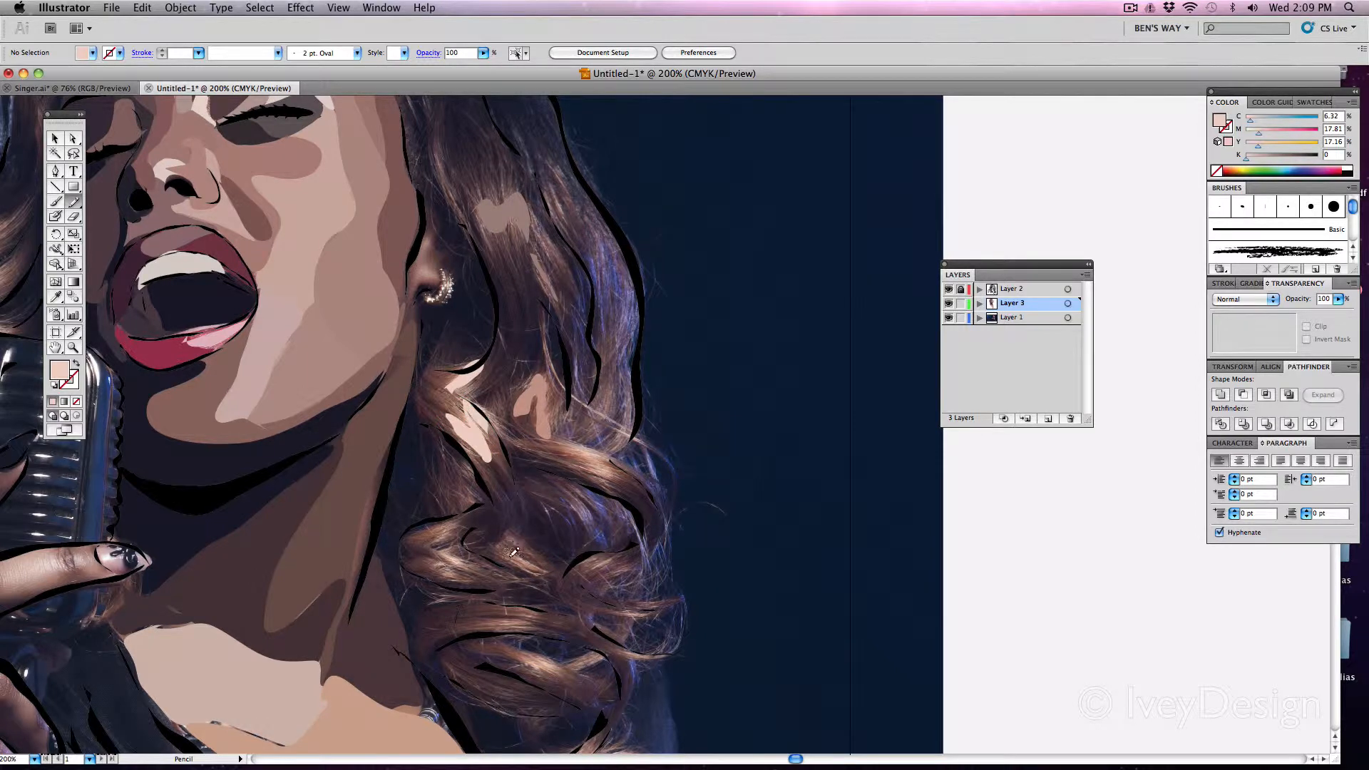
Step: Pencil three more pale pink highlights on the middle curls and the outer strand of the hair
drag(513, 551, 497, 546)
mouse_move(571, 461)
mouse_down()
mouse_move(613, 474)
mouse_move(564, 455)
mouse_up()
mouse_move(606, 389)
mouse_down()
mouse_move(604, 401)
mouse_move(615, 377)
mouse_up()
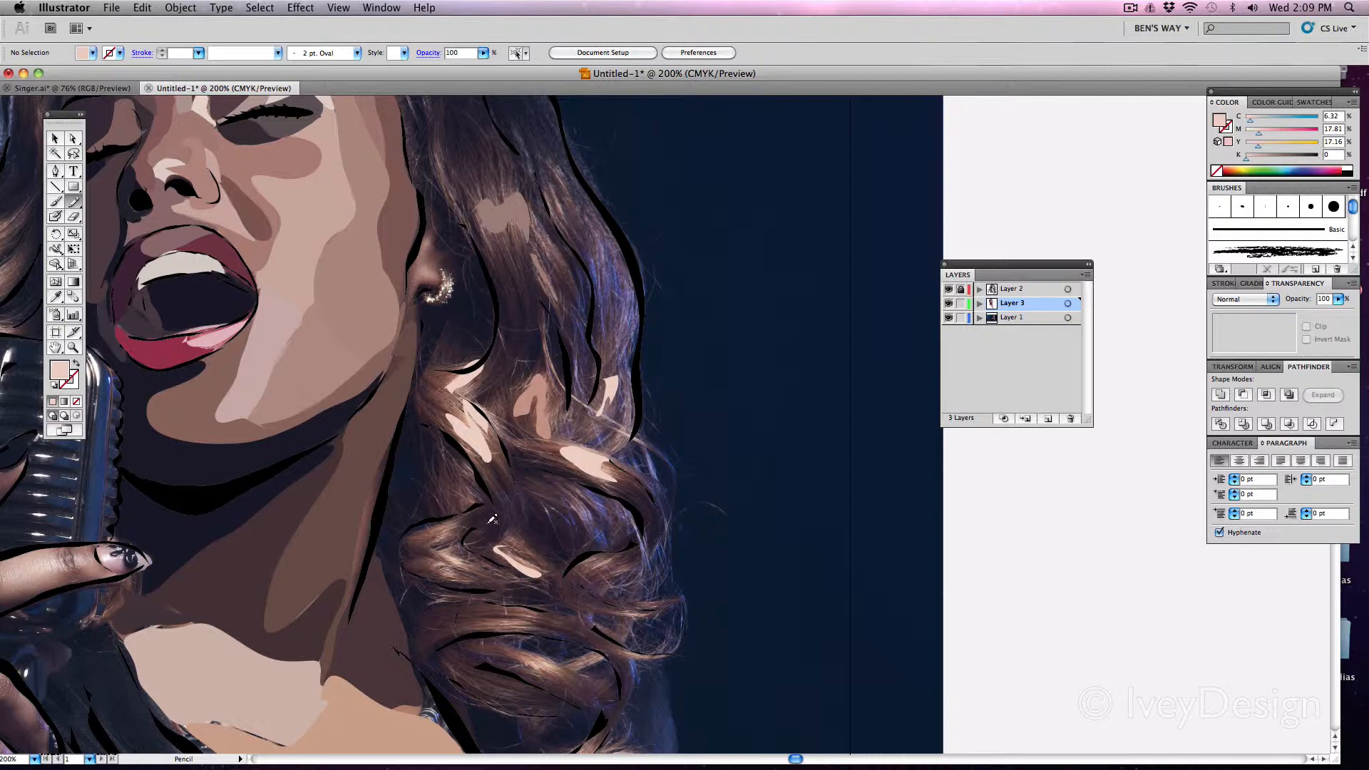
Step: Sample the mid brown of the curl beside the neck and pencil shapes over it and the lower curls
key(i)
click(450, 518)
key(n)
mouse_move(449, 520)
mouse_down()
mouse_move(417, 533)
mouse_move(439, 535)
mouse_move(443, 553)
mouse_move(462, 520)
mouse_move(442, 563)
mouse_up()
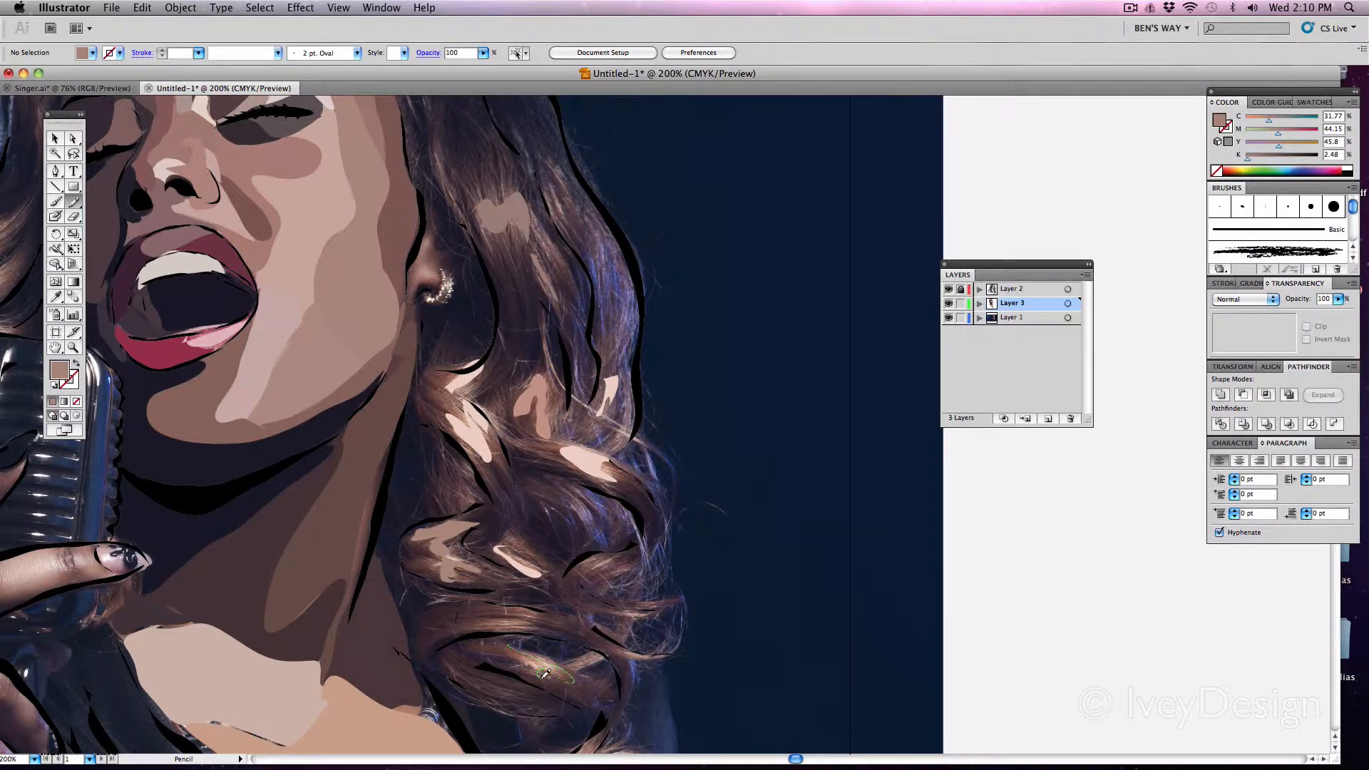
drag(545, 673, 502, 645)
drag(682, 645, 656, 633)
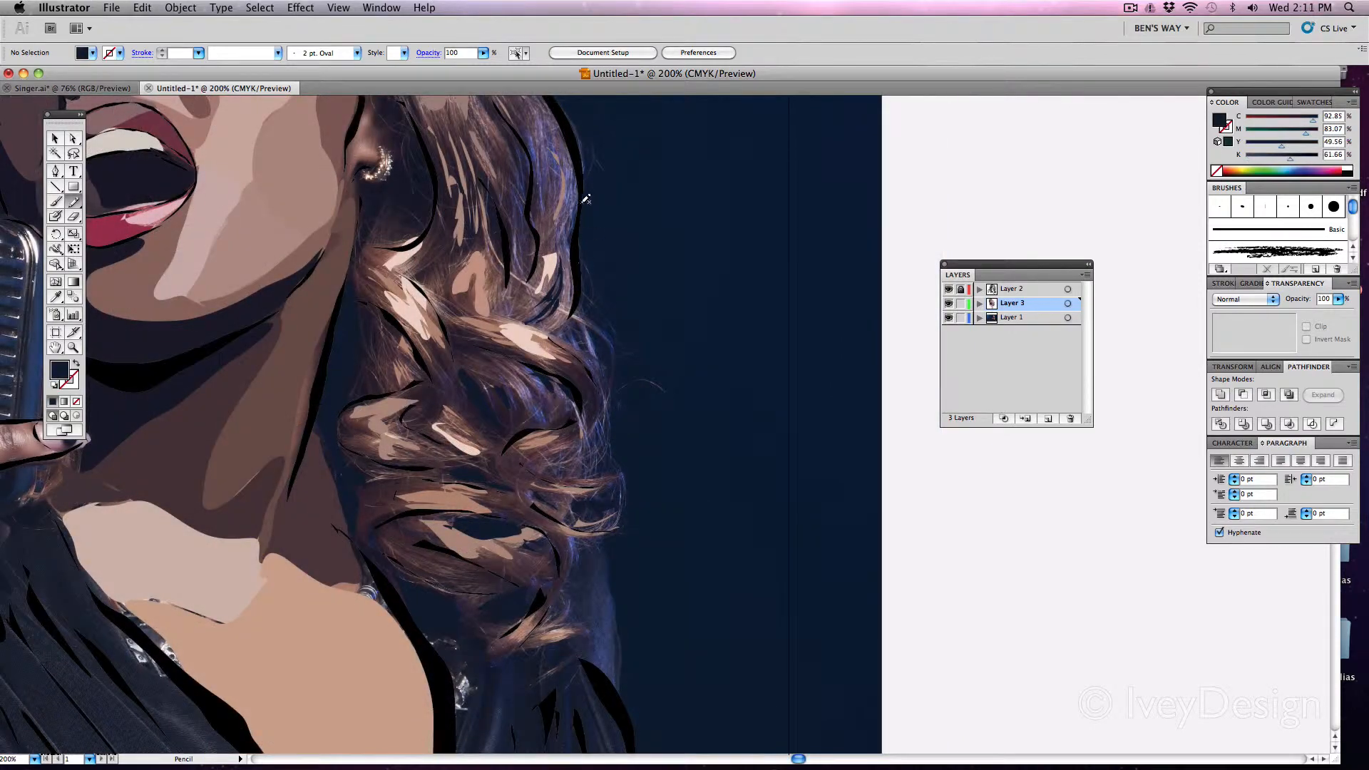
Step: Pencil a dark navy shape over the shadowed hair directly behind the ear and earring
scroll(584, 200, up, 5)
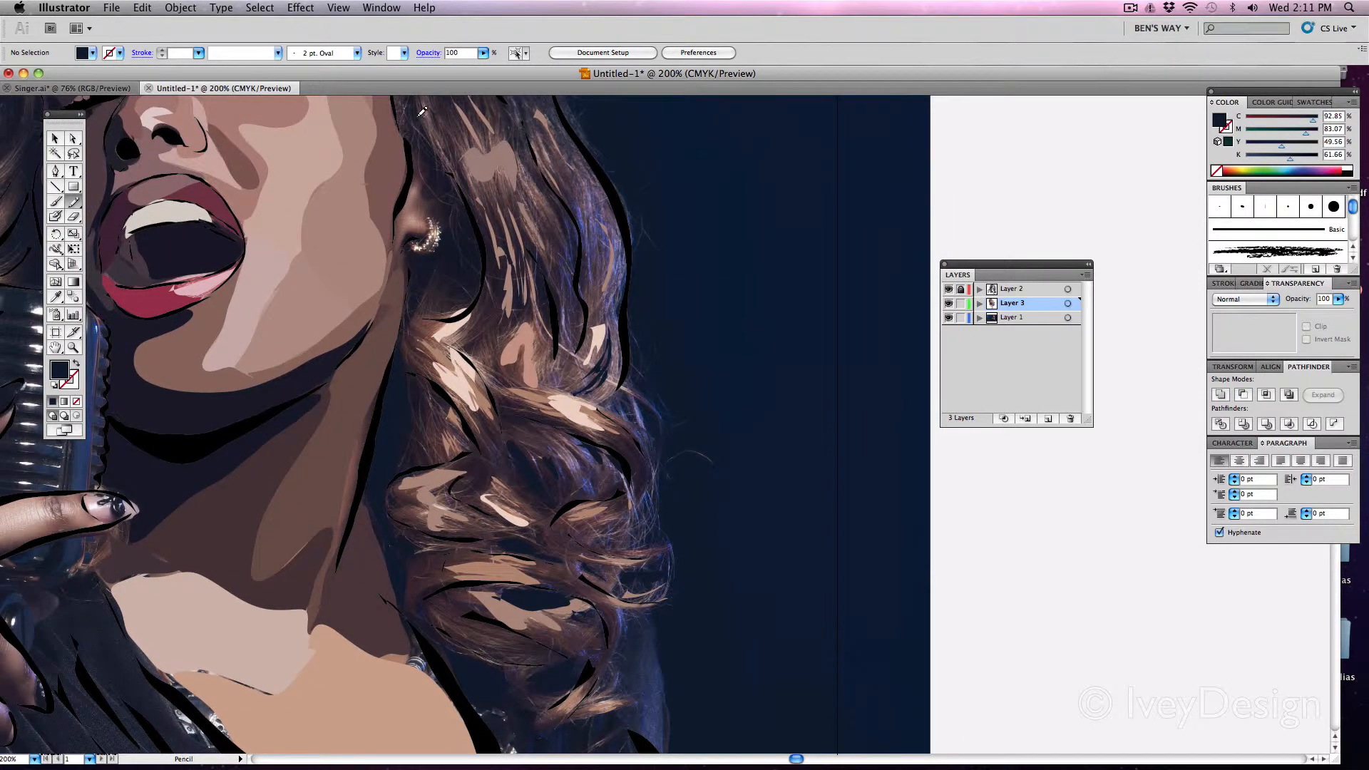
mouse_move(421, 112)
mouse_down()
mouse_move(484, 259)
mouse_move(472, 296)
mouse_move(422, 312)
mouse_up()
drag(447, 261, 446, 204)
drag(431, 126, 432, 129)
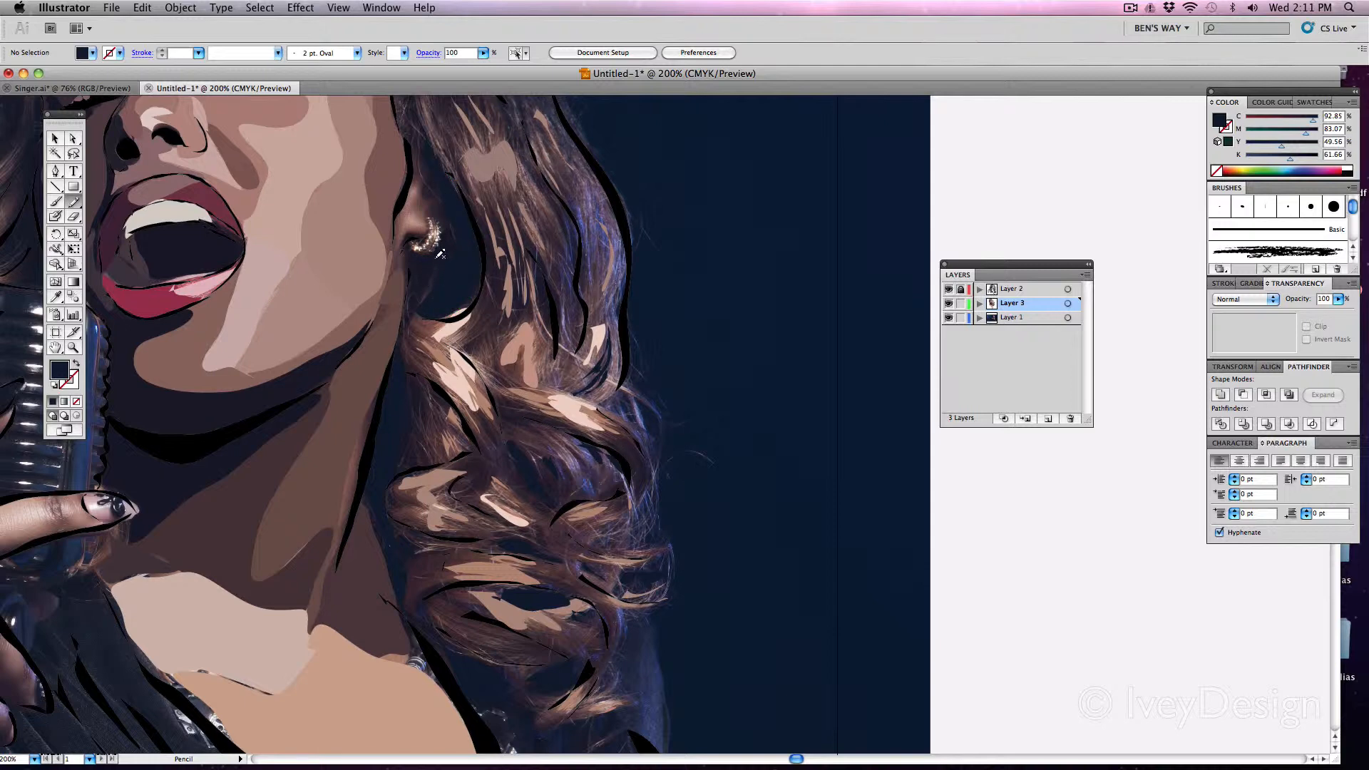
Step: Sample the pinkish skin tone at the front edge of the ear and pencil a filled shape over the earlobe
key(i)
click(401, 231)
key(n)
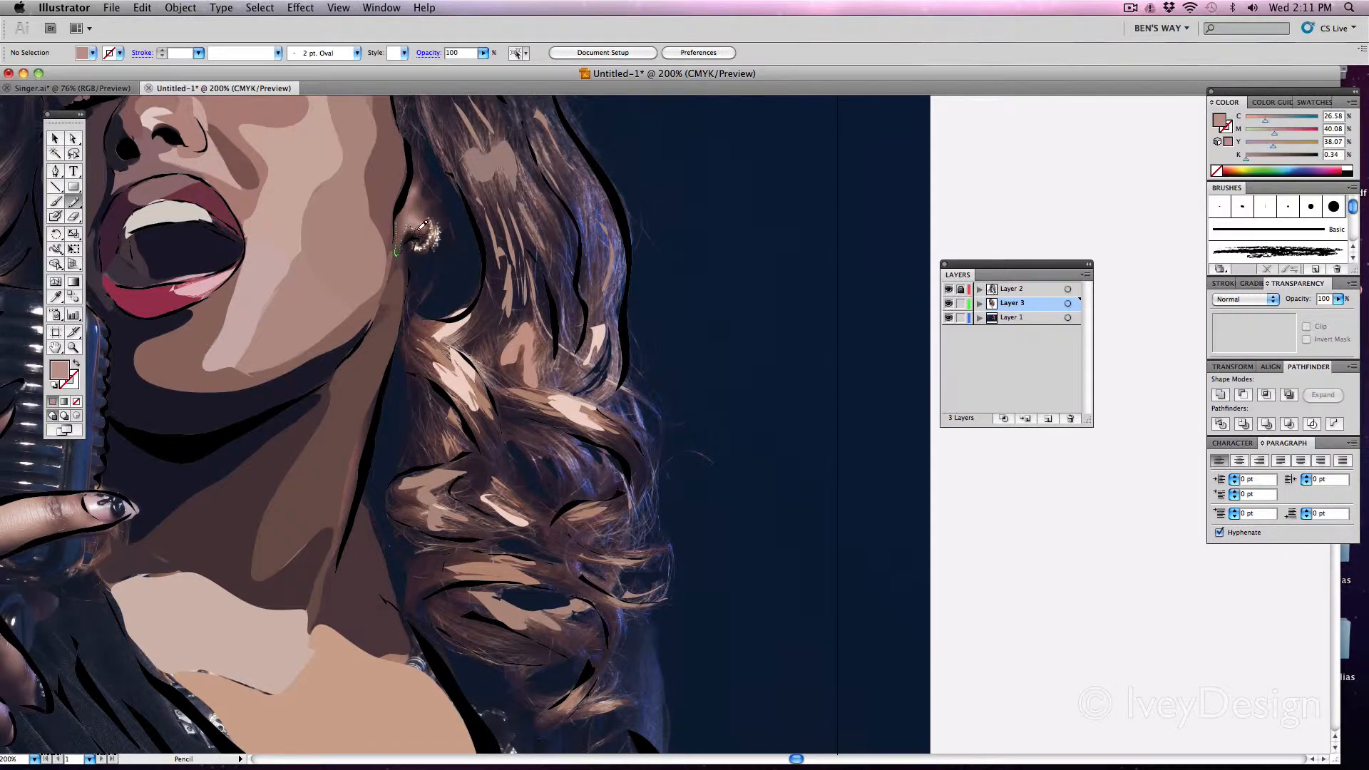
drag(417, 212, 412, 223)
key(i)
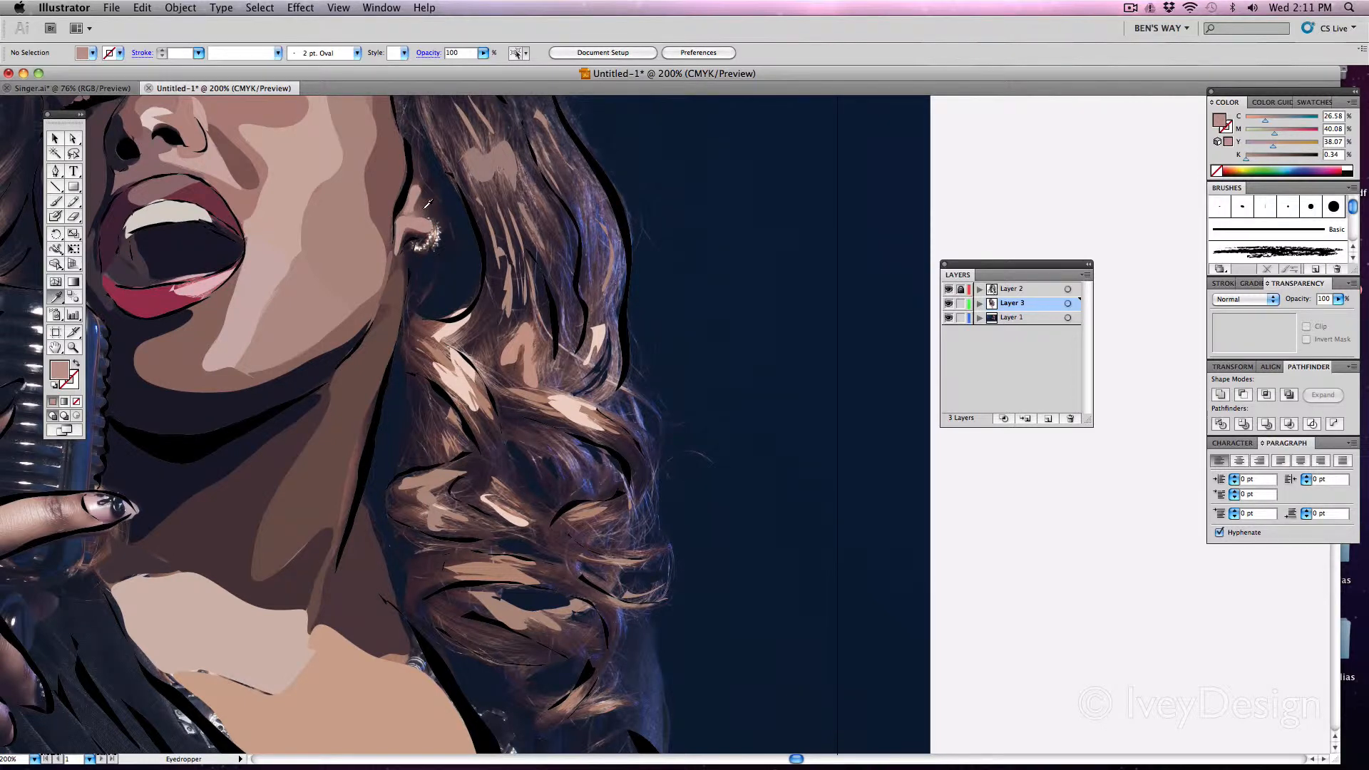
key(n)
mouse_move(439, 176)
mouse_down()
mouse_move(412, 127)
mouse_move(400, 214)
mouse_move(434, 205)
mouse_up()
key(super+z)
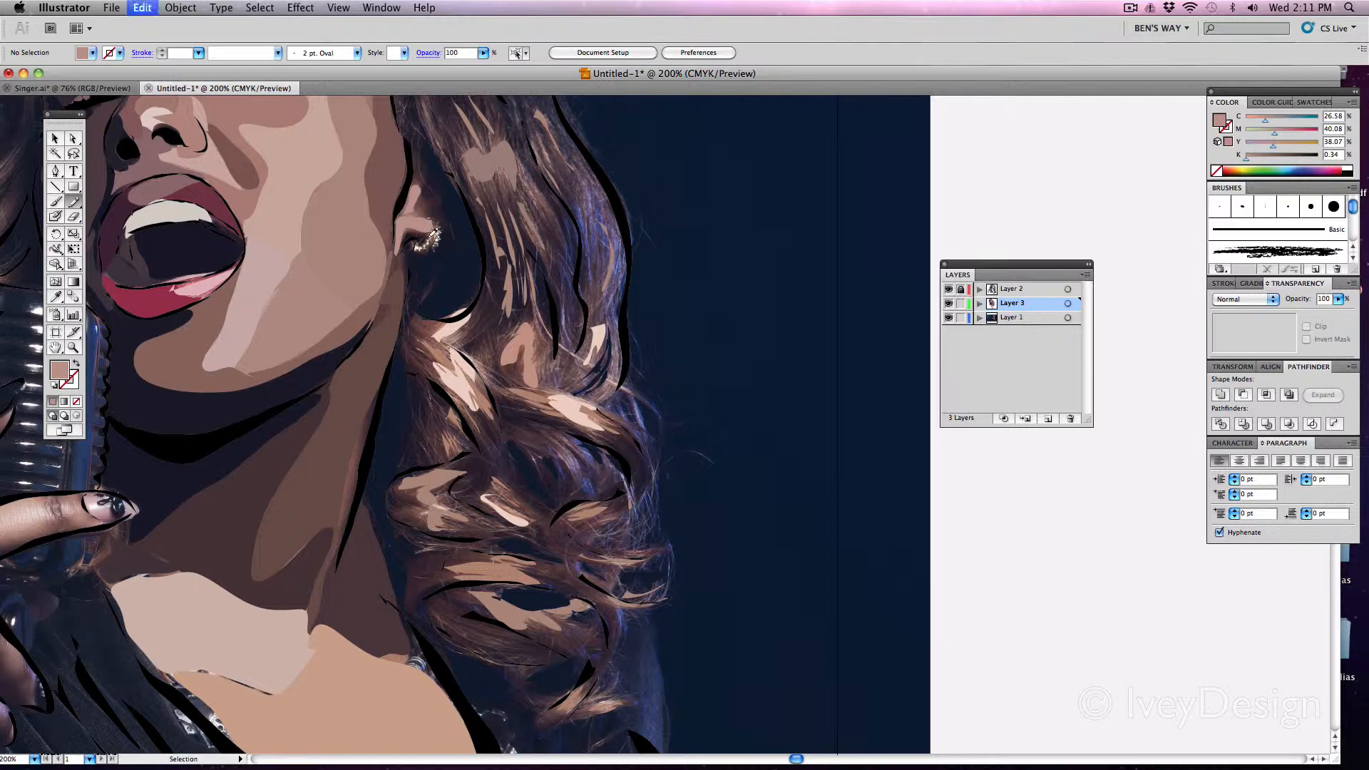
Step: Sample the dark brown shadow inside the ear and pencil a shape over the shaded part of the ear
key(i)
click(426, 206)
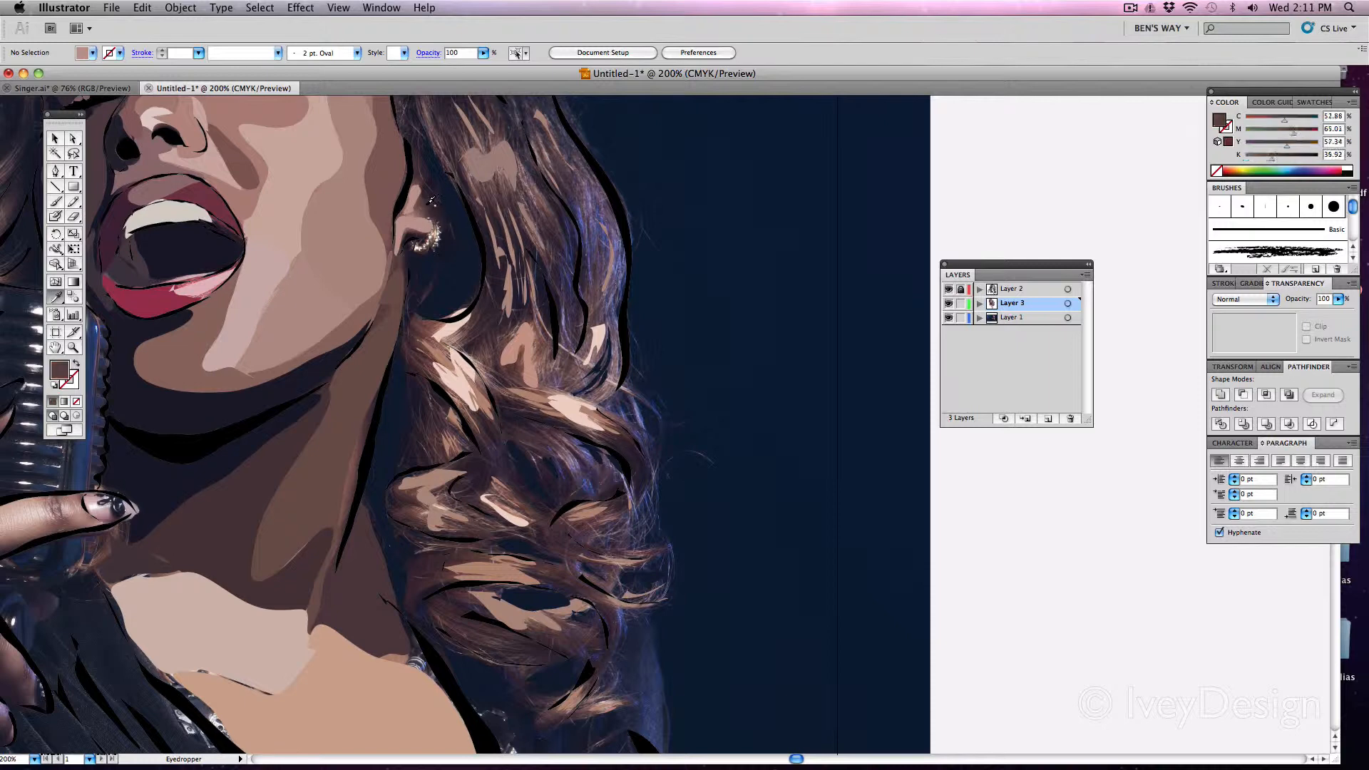
key(n)
mouse_move(413, 217)
mouse_down()
mouse_move(417, 200)
mouse_move(437, 211)
mouse_move(412, 219)
mouse_move(415, 152)
mouse_move(438, 152)
mouse_move(403, 214)
mouse_up()
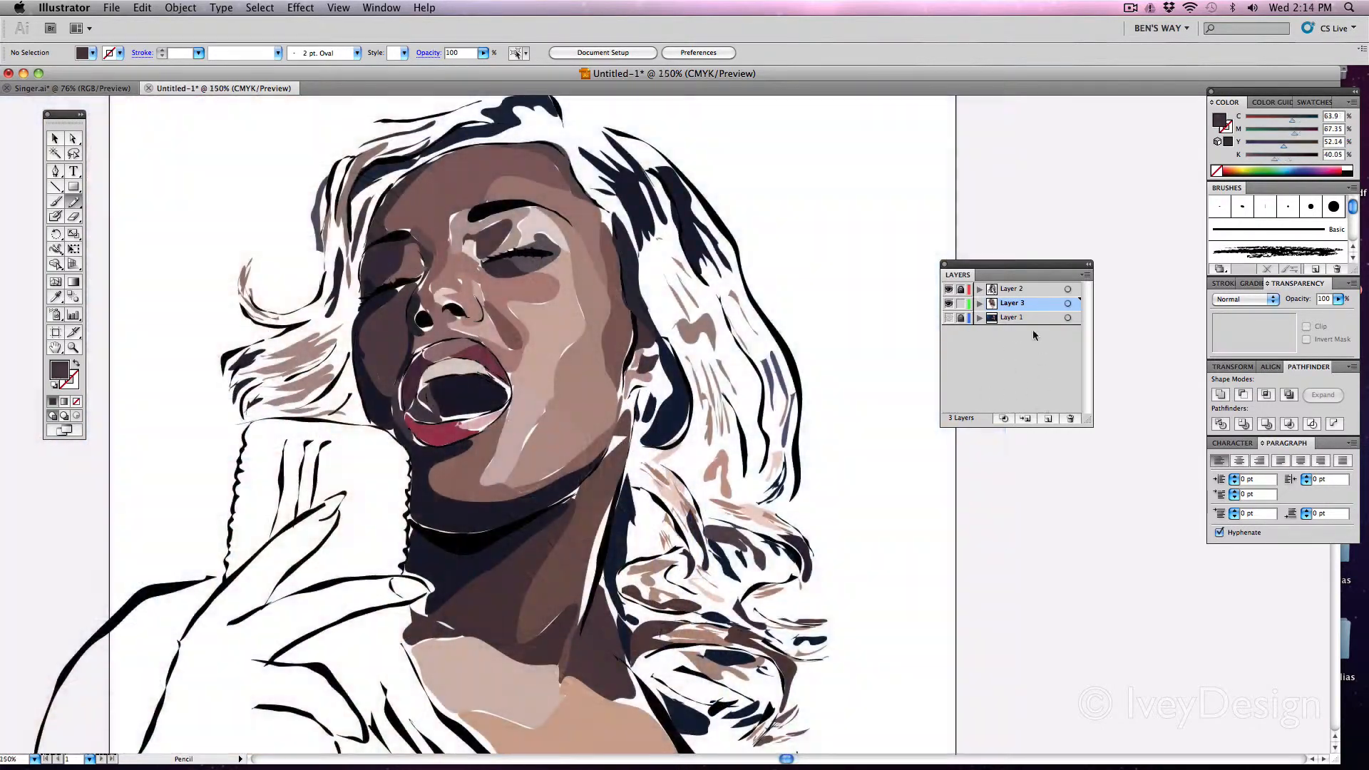
Step: Add a new layer between Layer 3 and Layer 1 and show the reference photo on Layer 1 again
click(1042, 319)
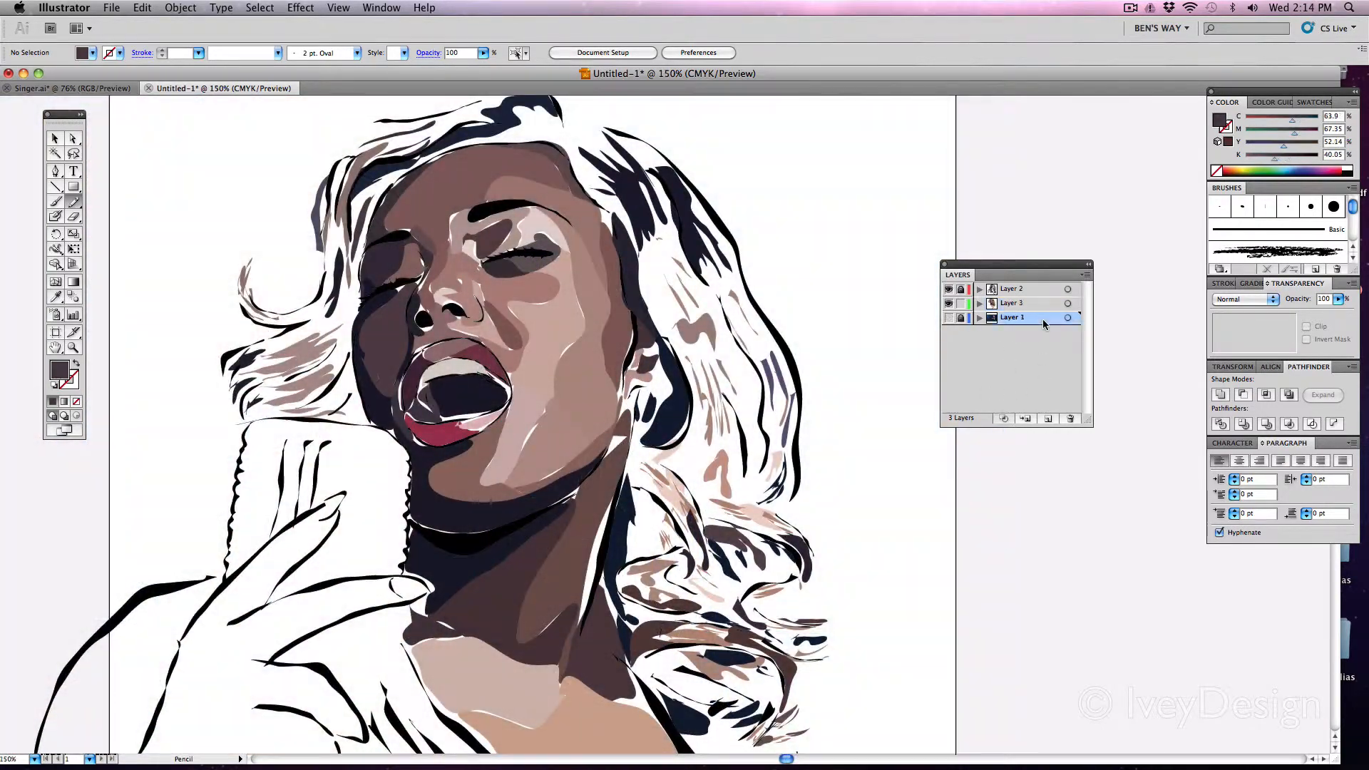
click(1047, 418)
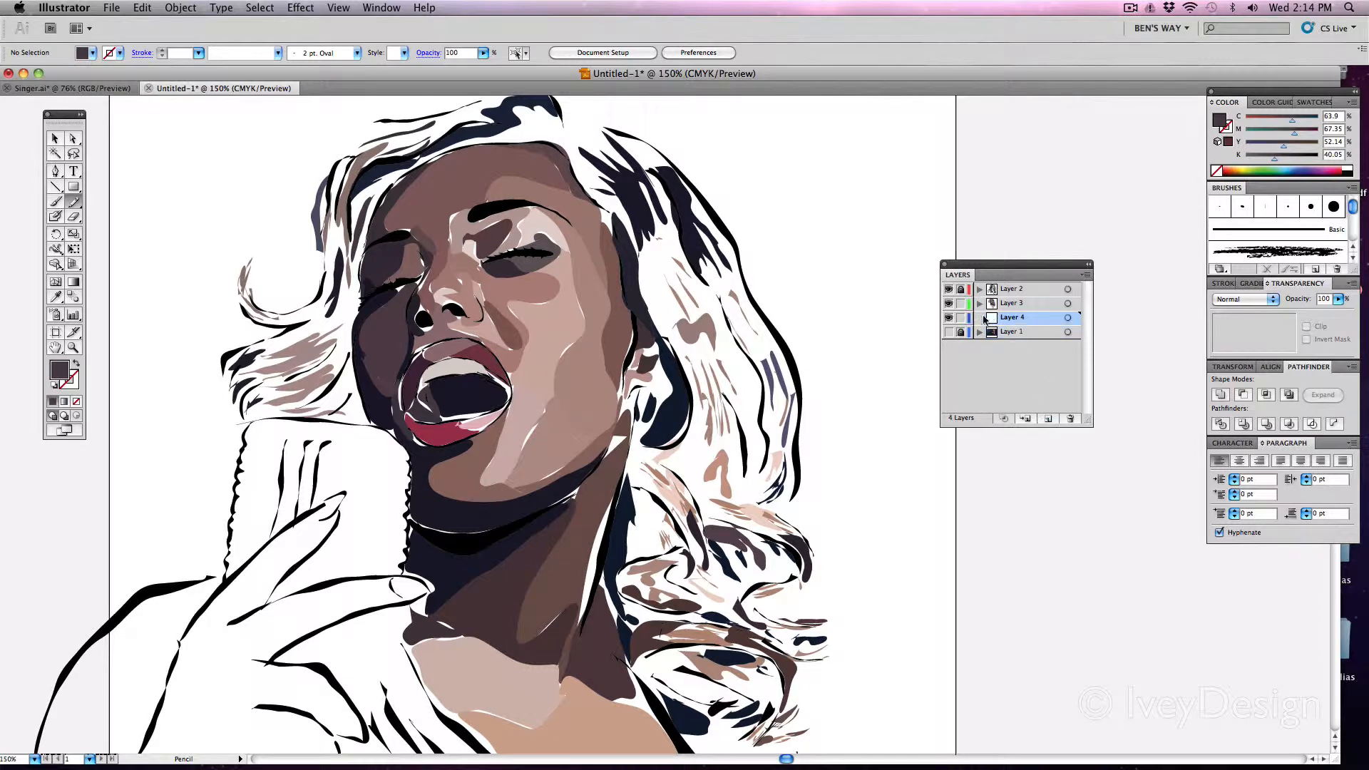
click(948, 332)
Step: Sample the dark brown of the hair beside the face and pencil one large base shape beneath the long strands on Layer 4
key(i)
click(677, 302)
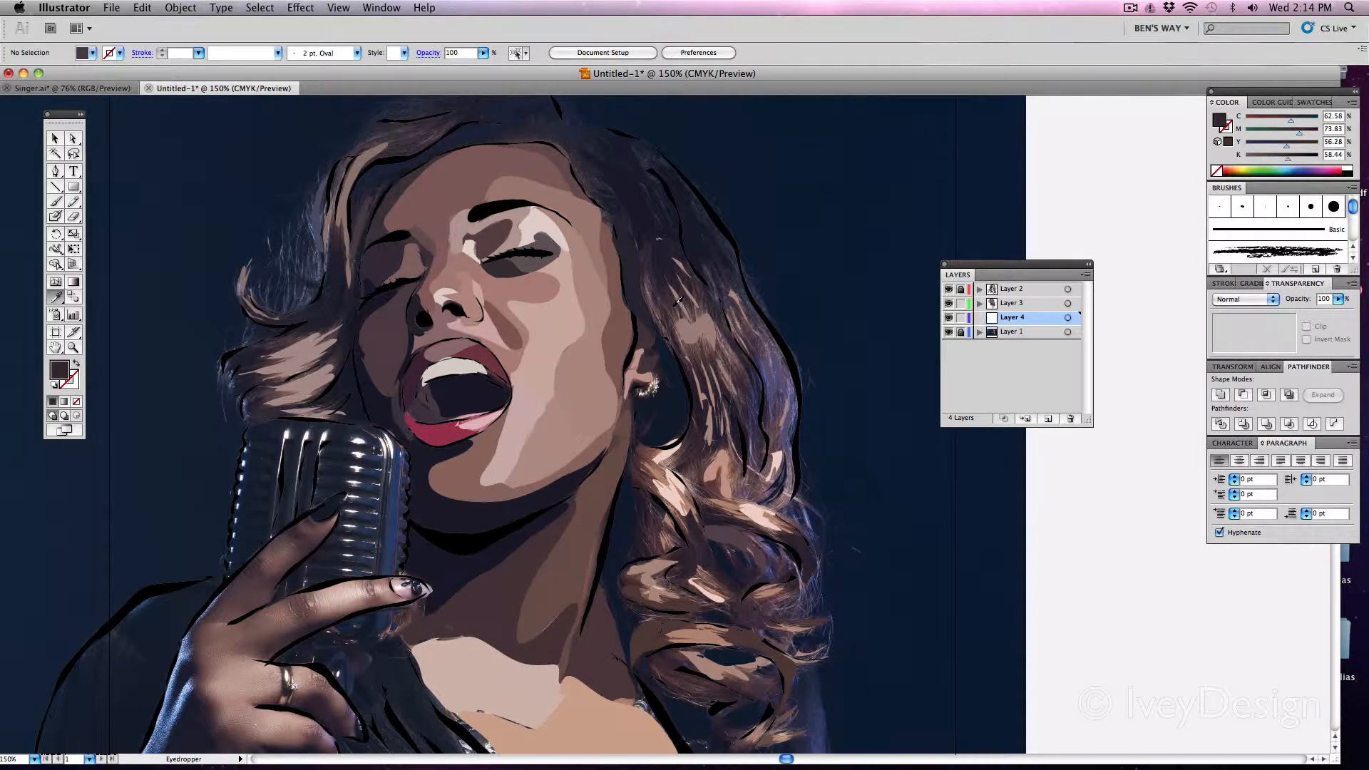
click(667, 276)
key(n)
mouse_move(622, 234)
mouse_down()
mouse_move(660, 247)
mouse_move(713, 265)
mouse_up()
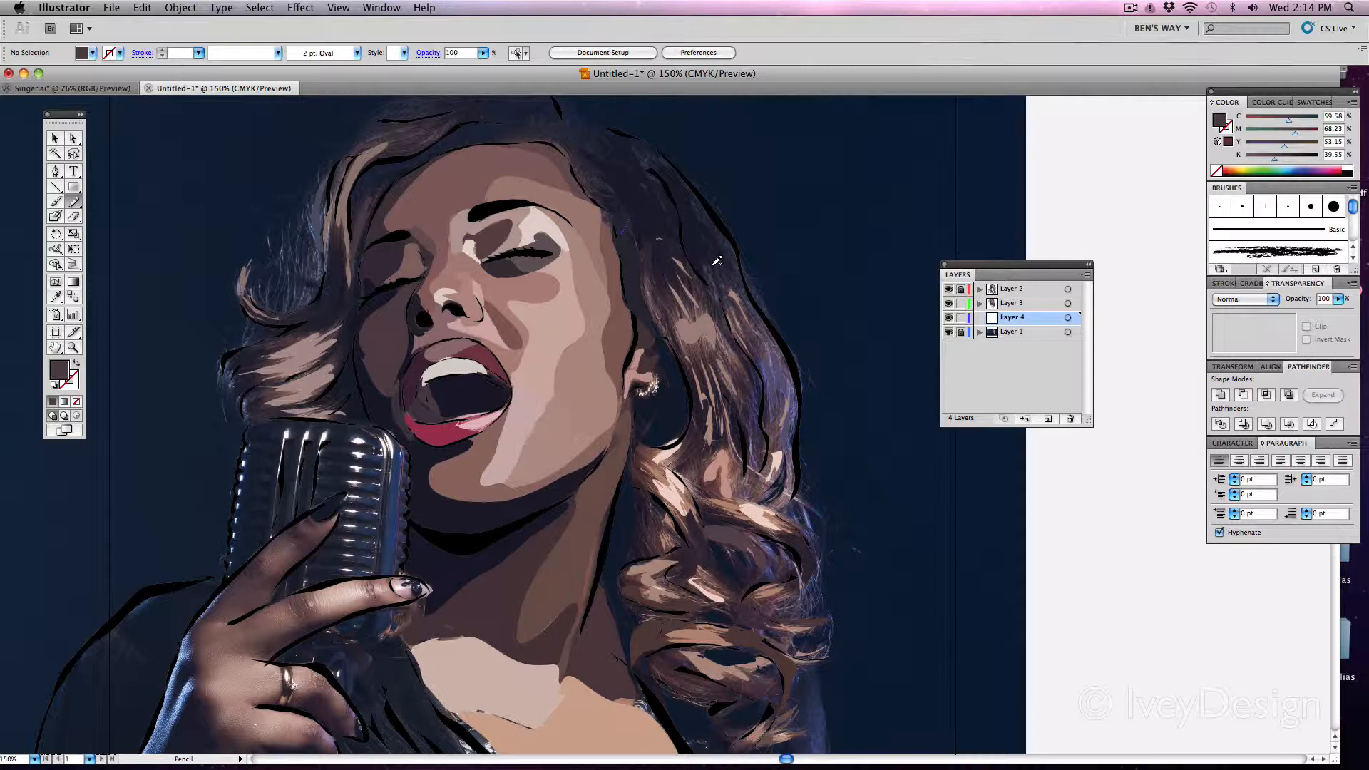
mouse_move(757, 331)
mouse_down()
mouse_move(780, 371)
mouse_move(780, 429)
mouse_up()
mouse_move(734, 489)
mouse_down()
mouse_move(693, 492)
mouse_move(675, 477)
mouse_move(689, 458)
mouse_move(655, 440)
mouse_move(677, 410)
mouse_move(663, 323)
mouse_up()
drag(635, 263, 634, 258)
Step: Sample the reddish brown where the curls begin below the ear and pencil base shapes beneath the upper curls
key(i)
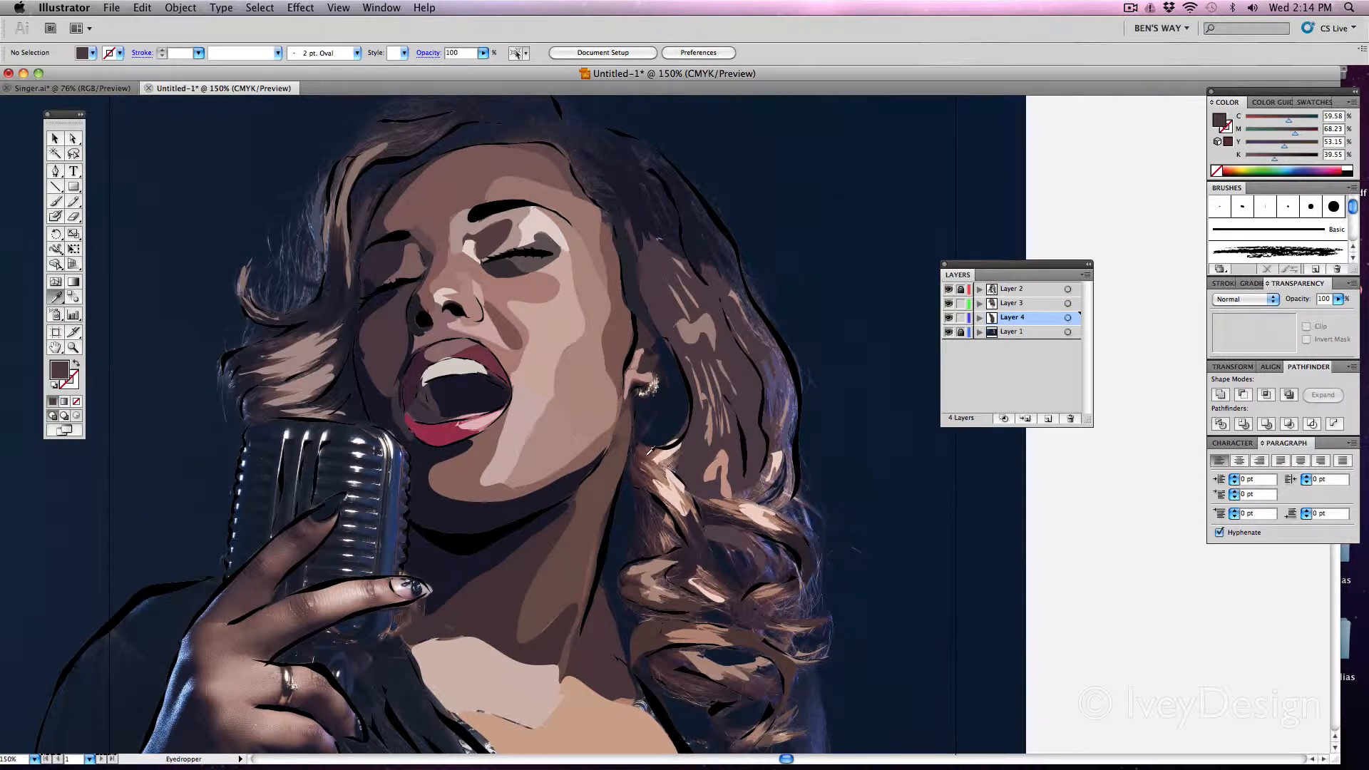
click(650, 439)
mouse_move(666, 450)
mouse_down()
mouse_move(699, 510)
mouse_move(684, 533)
mouse_move(637, 449)
mouse_up()
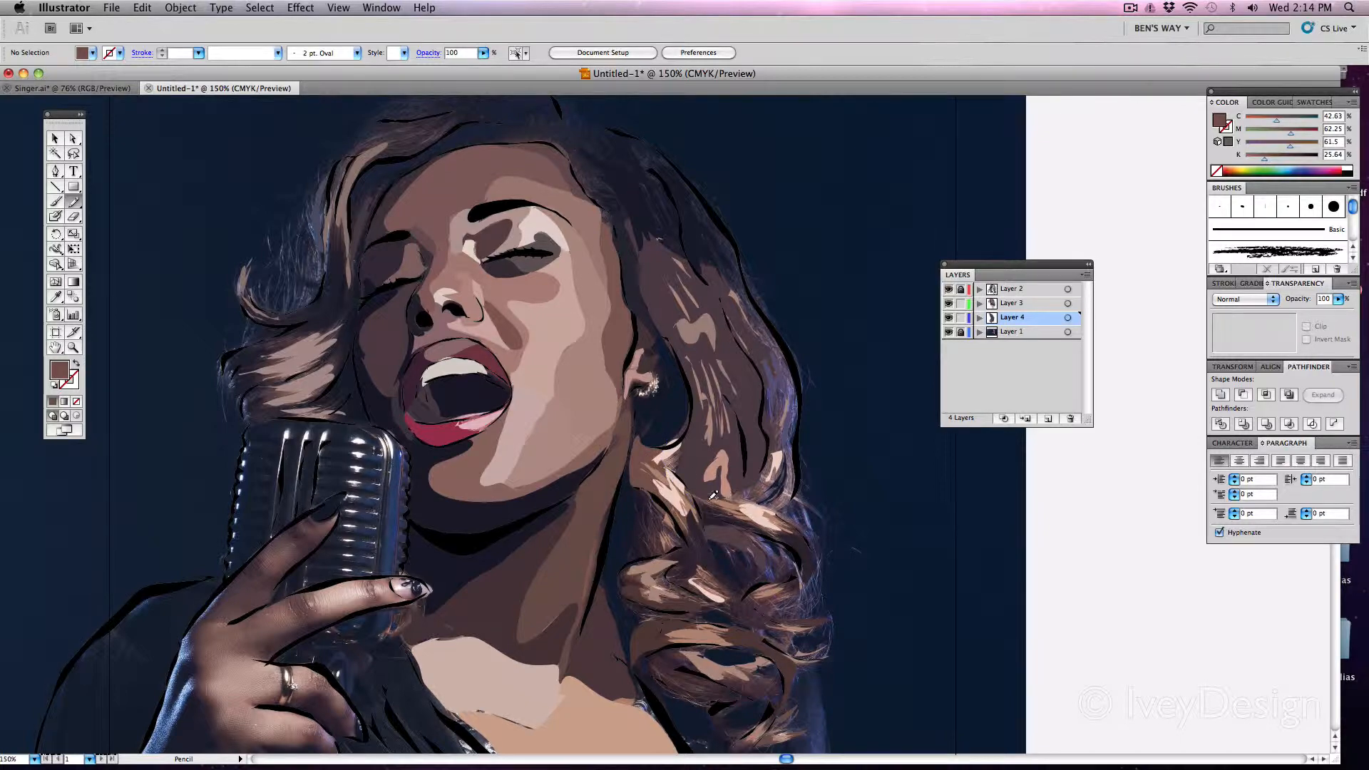
mouse_move(713, 495)
mouse_down()
mouse_move(794, 519)
mouse_move(777, 531)
mouse_up()
drag(698, 508, 709, 497)
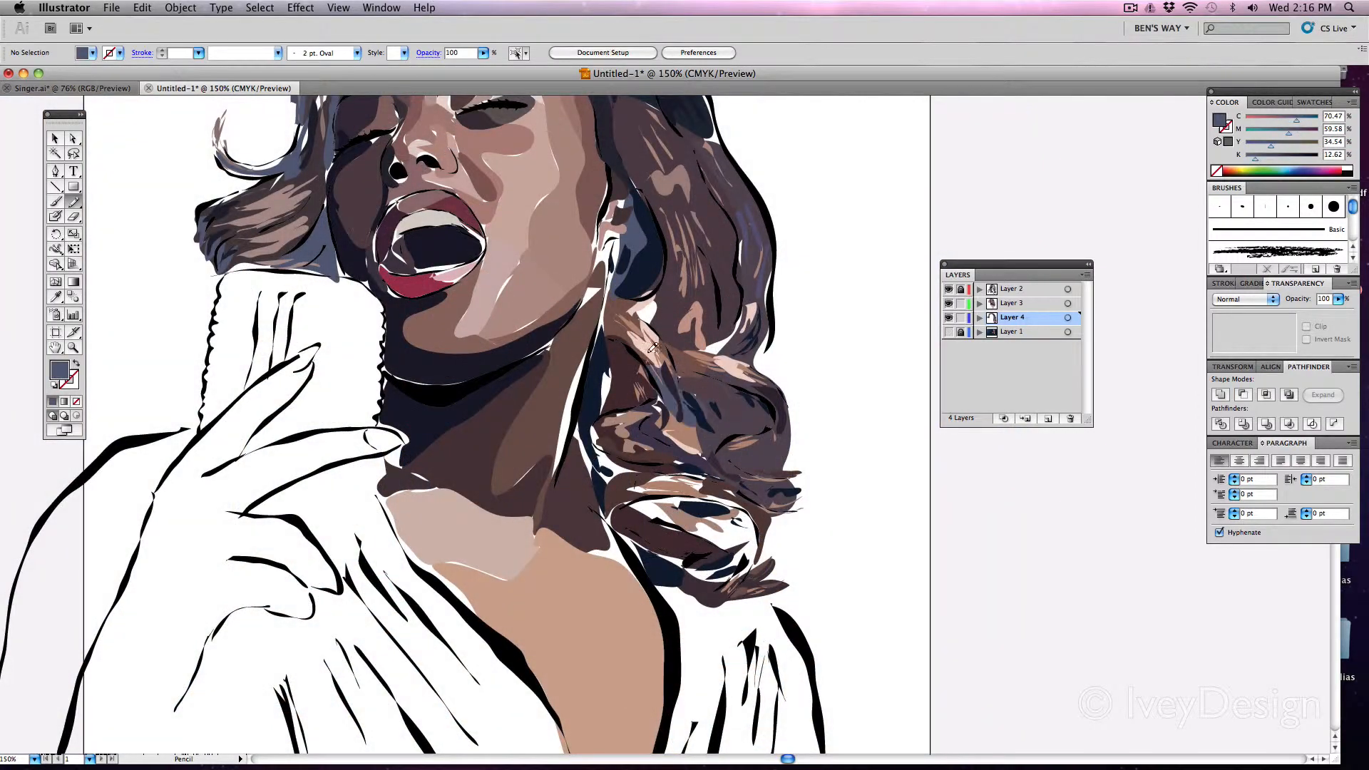
Step: Pencil slate blue base shapes into the remaining gaps among the curls and beside the neck
drag(754, 304, 756, 298)
mouse_move(583, 368)
mouse_down()
mouse_move(557, 456)
mouse_move(598, 375)
mouse_move(616, 389)
mouse_move(607, 347)
mouse_move(597, 363)
mouse_move(632, 355)
mouse_up()
mouse_move(607, 477)
mouse_down()
mouse_move(574, 462)
mouse_move(599, 426)
mouse_move(621, 452)
mouse_up()
Step: Make Layer 3 the active layer and lock Layer 4, with the microphone and hand in close view
drag(741, 368, 871, 475)
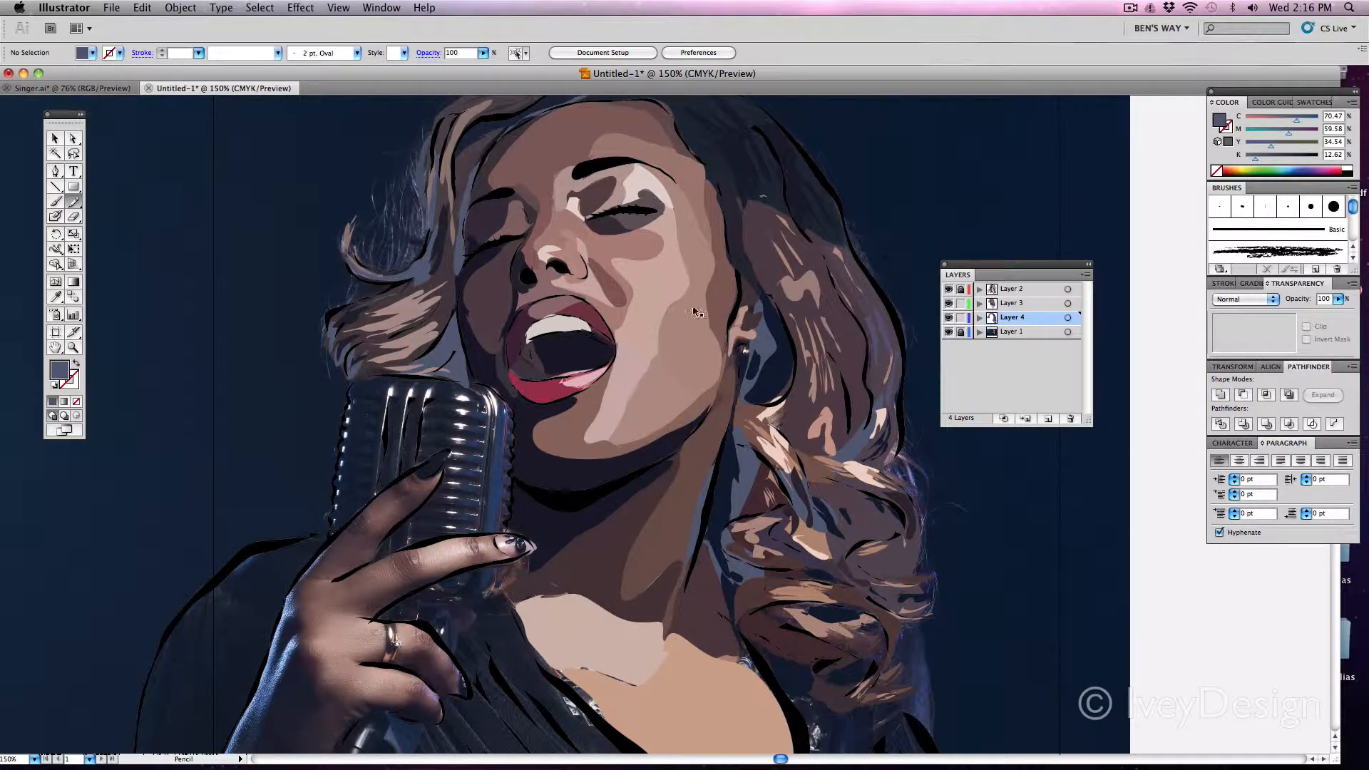
key(super+0)
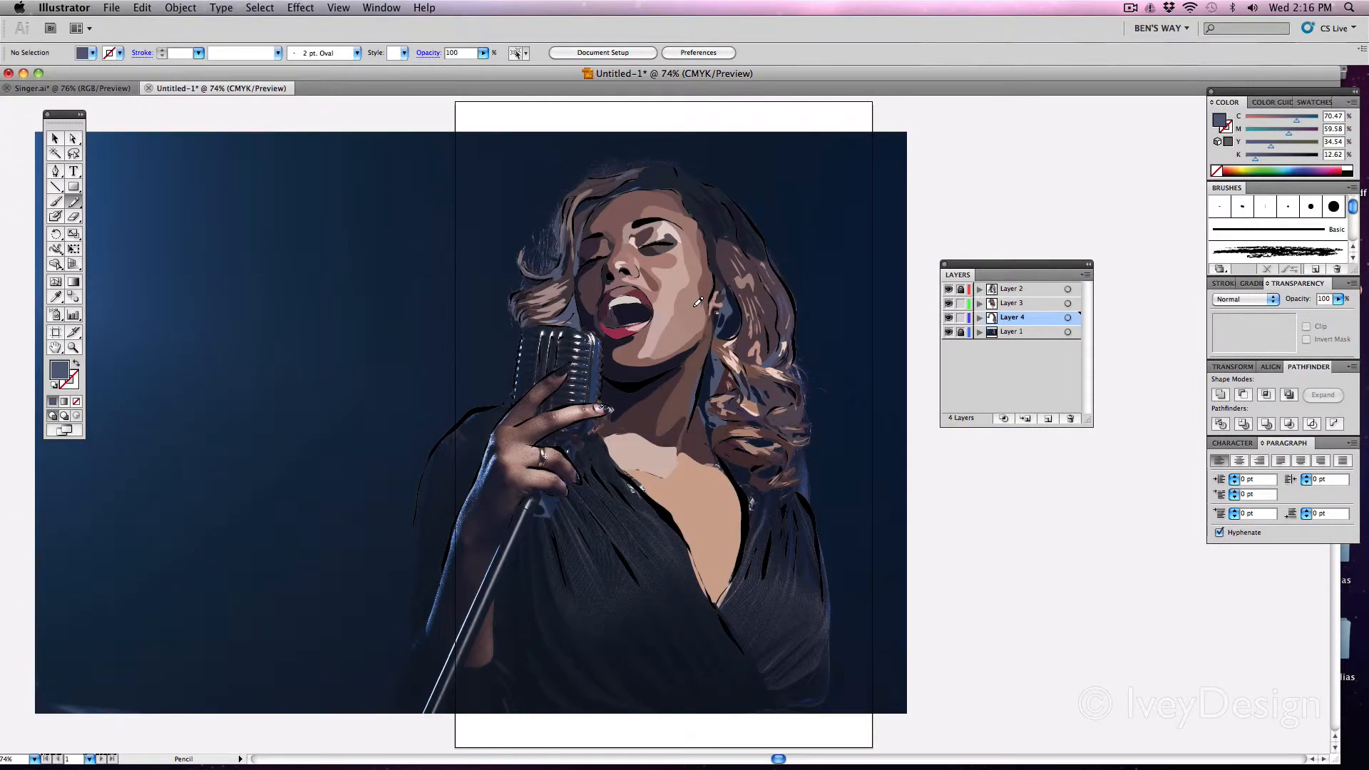
key(super+equal)
key(super+equal)
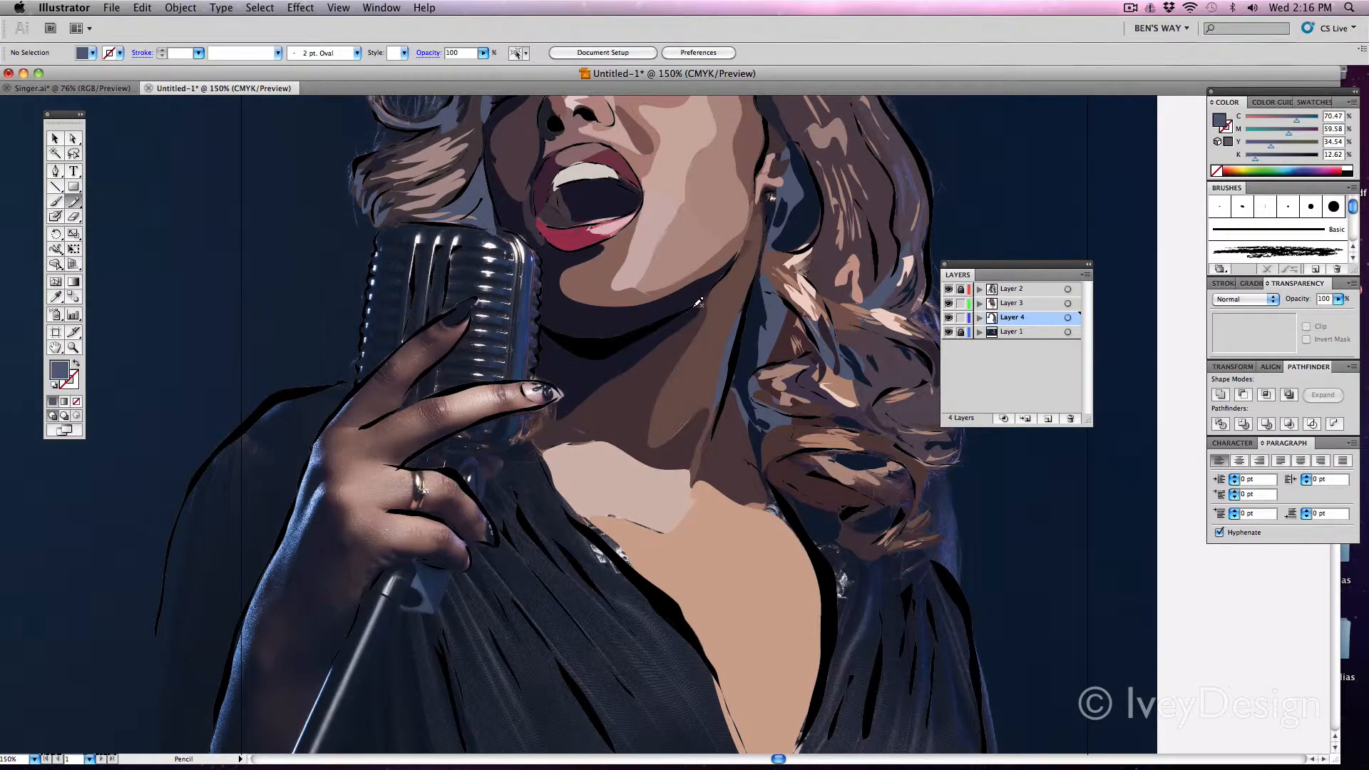
drag(496, 206, 689, 345)
key(super+equal)
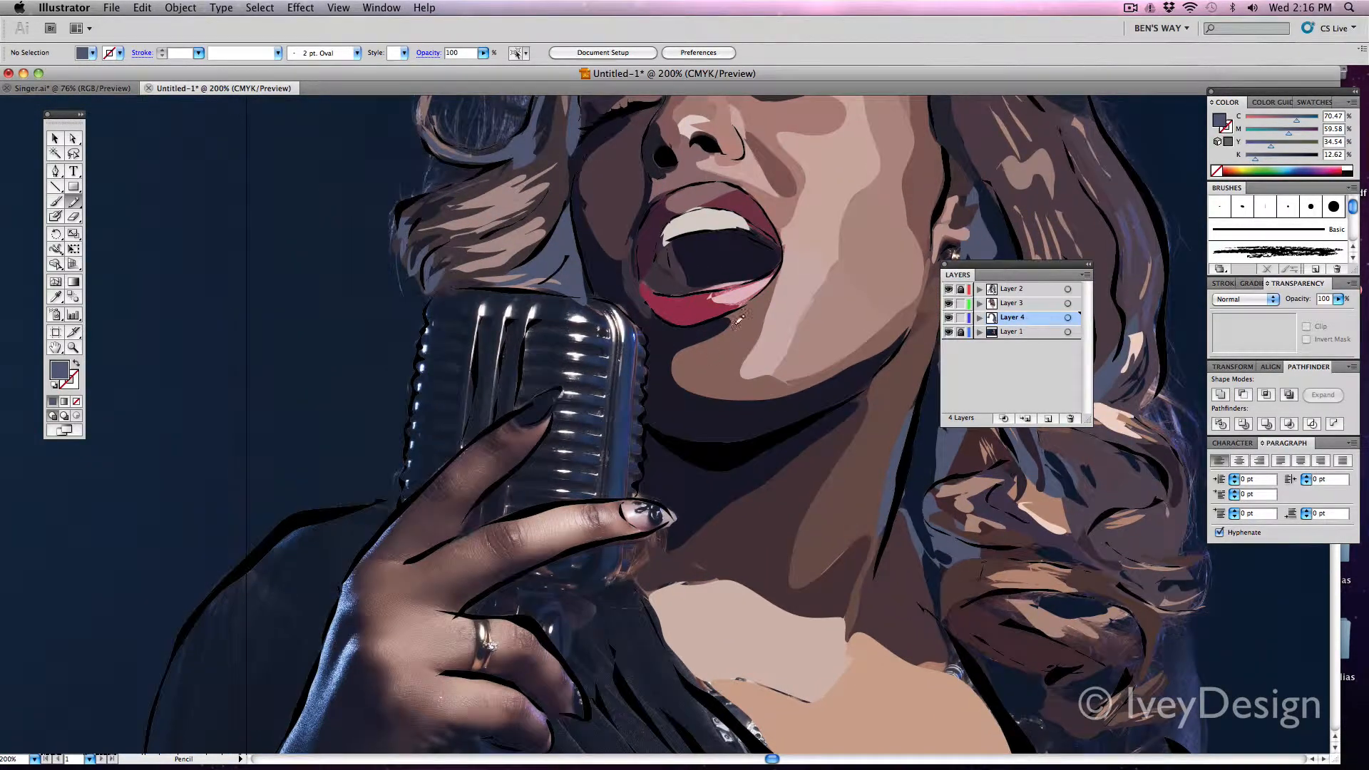
click(1012, 303)
click(960, 317)
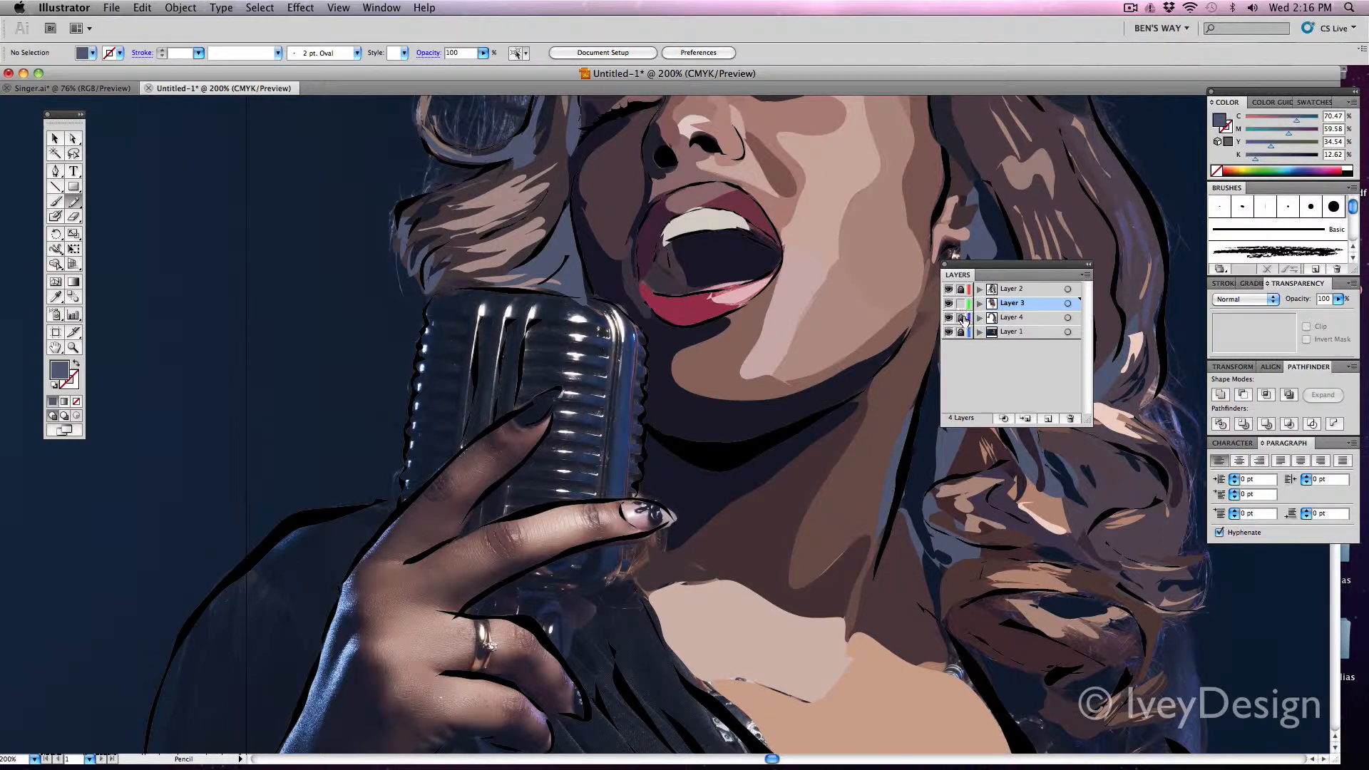
Step: Sample the bright highlight on the upper part of the microphone grille and pencil a highlight shape along it
key(i)
click(485, 307)
key(n)
mouse_move(486, 303)
mouse_down()
mouse_move(473, 375)
mouse_move(482, 325)
mouse_move(510, 303)
mouse_move(500, 372)
mouse_move(518, 299)
mouse_up()
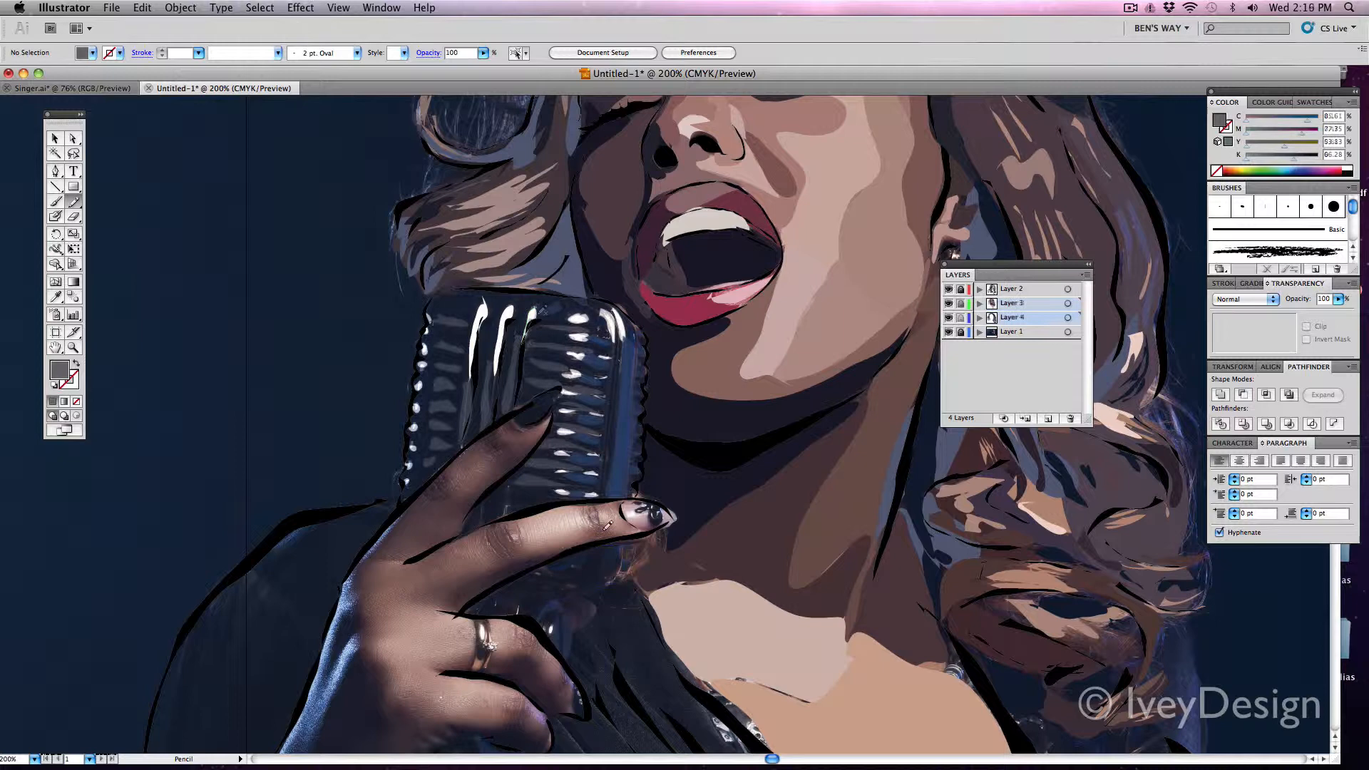
Step: Sample the dark blue on the microphone's side and pencil a base shape below the microphone beside the ring finger on Layer 4
click(623, 482)
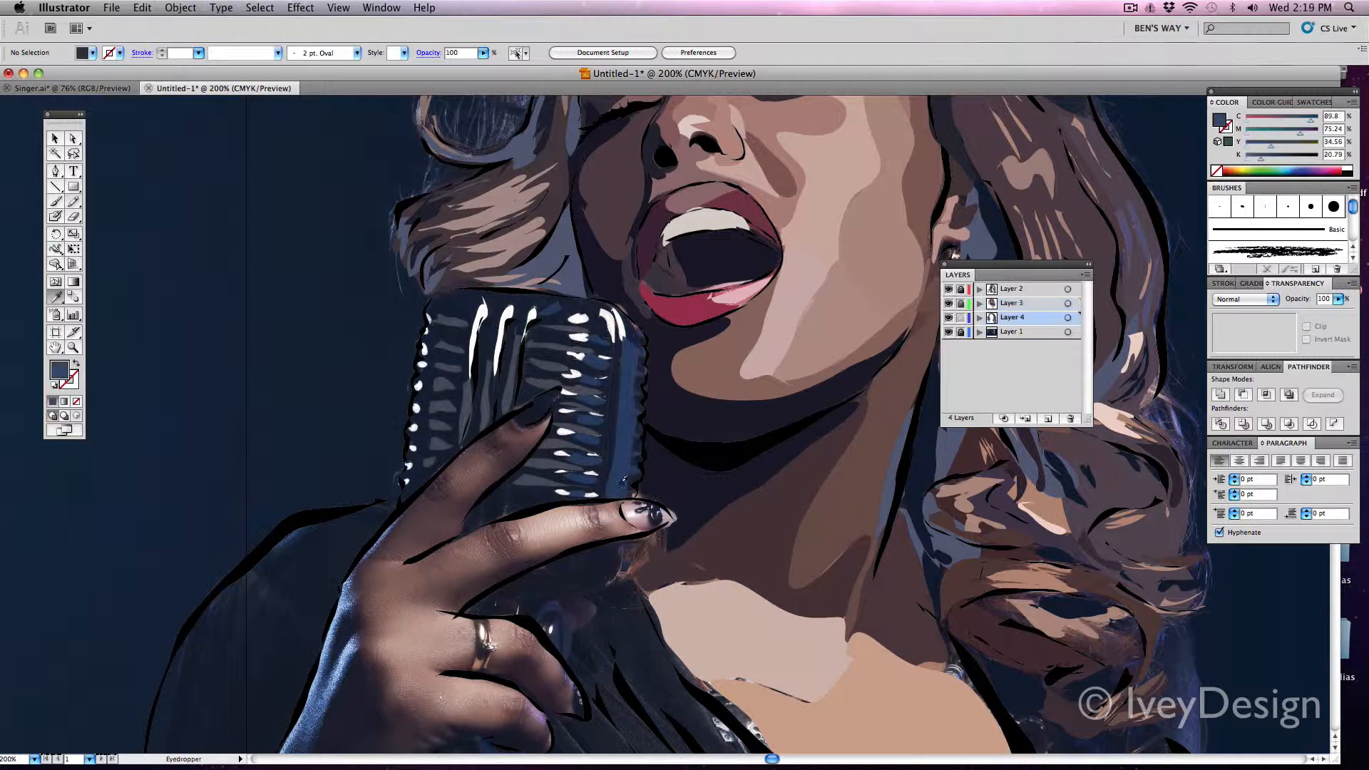
key(n)
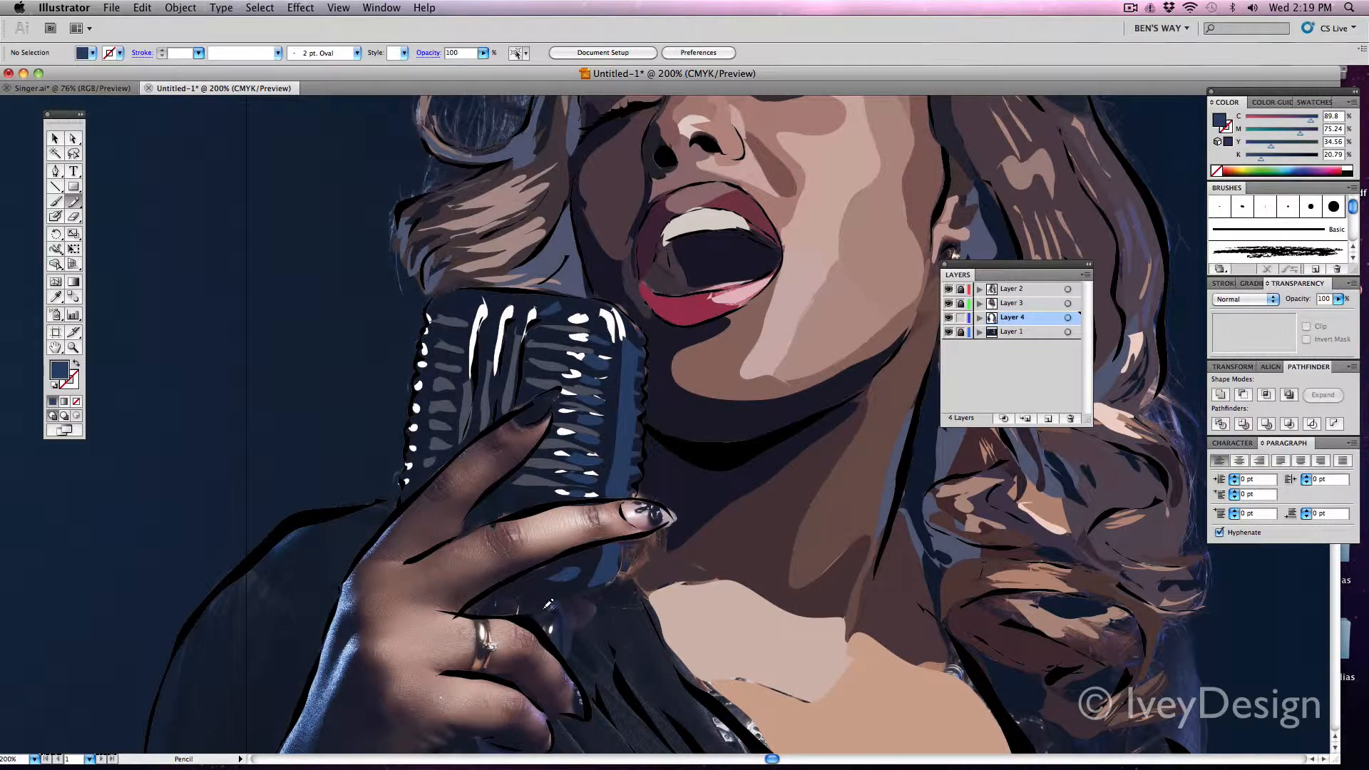
mouse_move(546, 609)
mouse_down()
mouse_move(572, 618)
mouse_move(563, 656)
mouse_move(537, 615)
mouse_up()
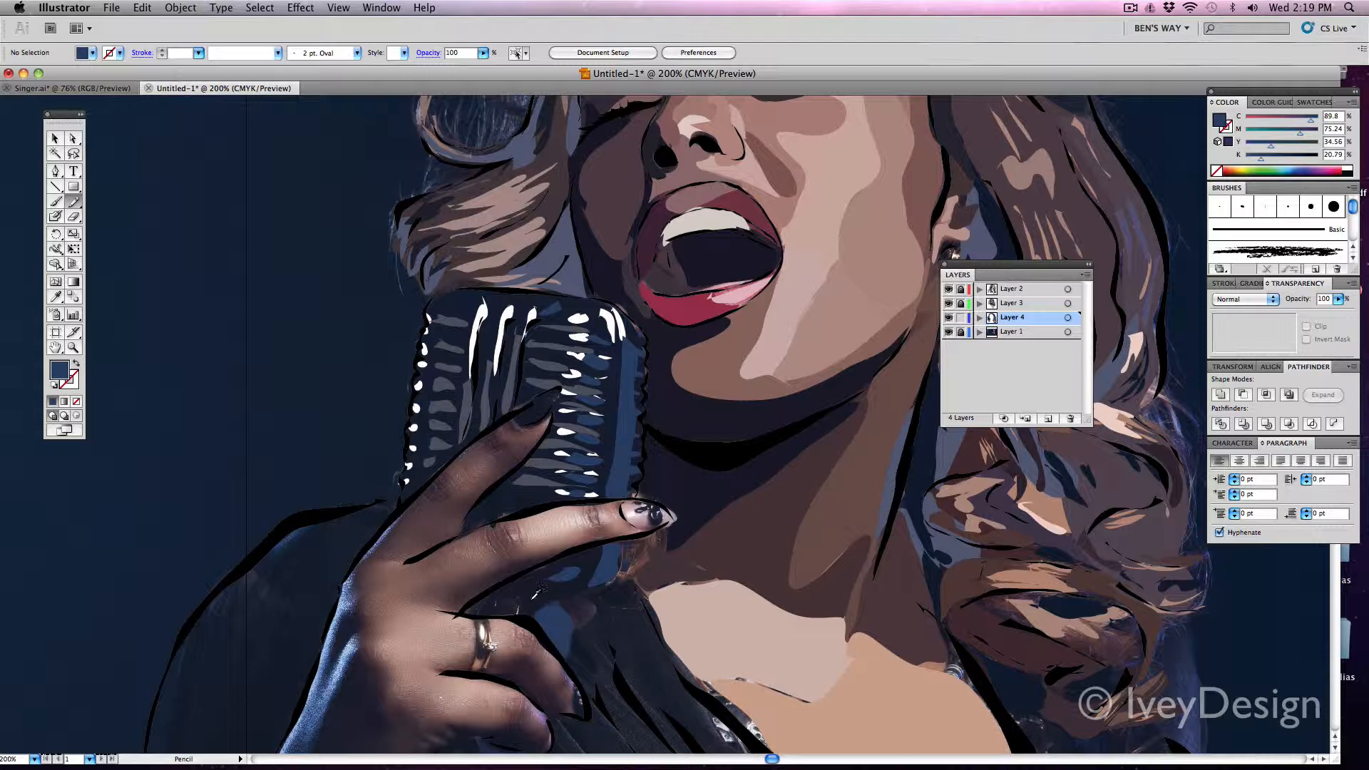
Step: Sample the near-black navy at the microphone's base and pencil a filled shape over the area between the fingers
key(i)
key(n)
key(i)
click(533, 602)
key(n)
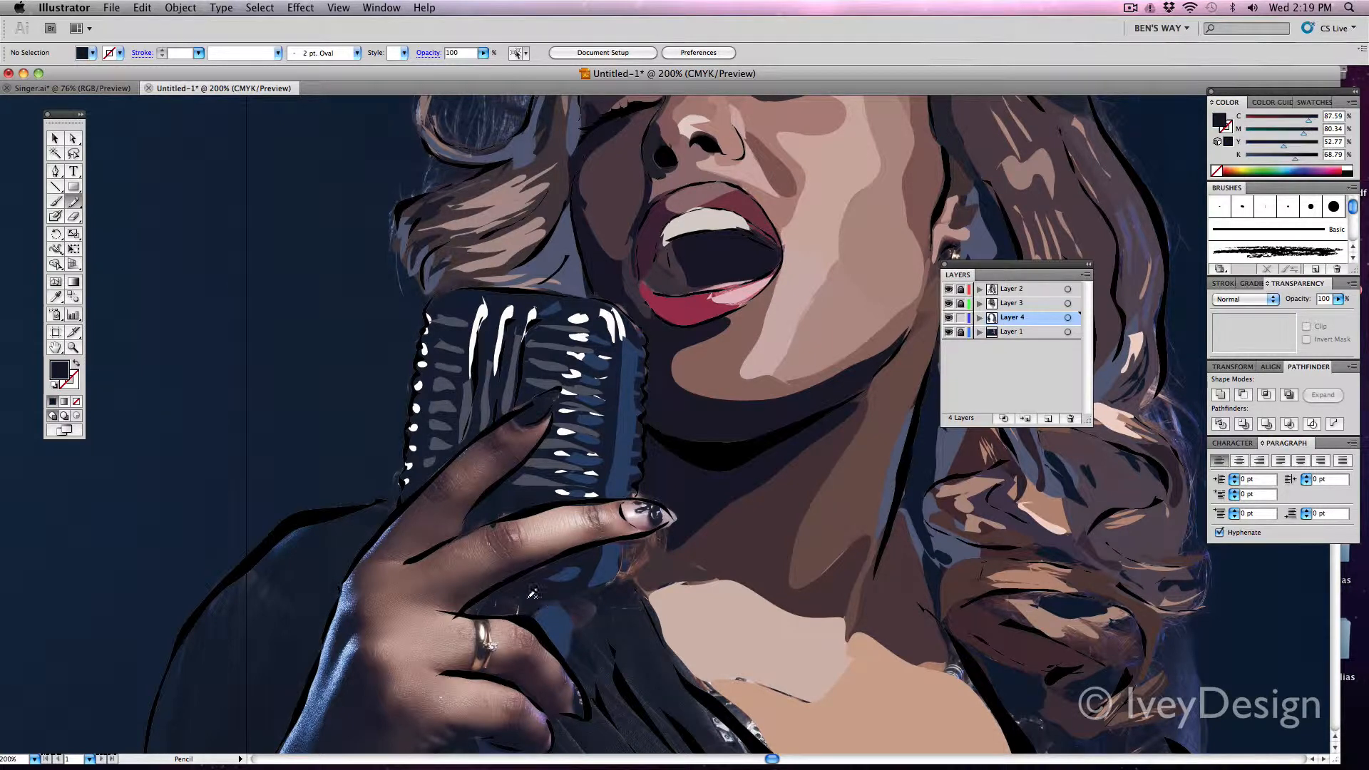
drag(477, 610, 548, 604)
Step: Hide the reference photo on Layer 1 to check the microphone coloring and show it again
click(948, 332)
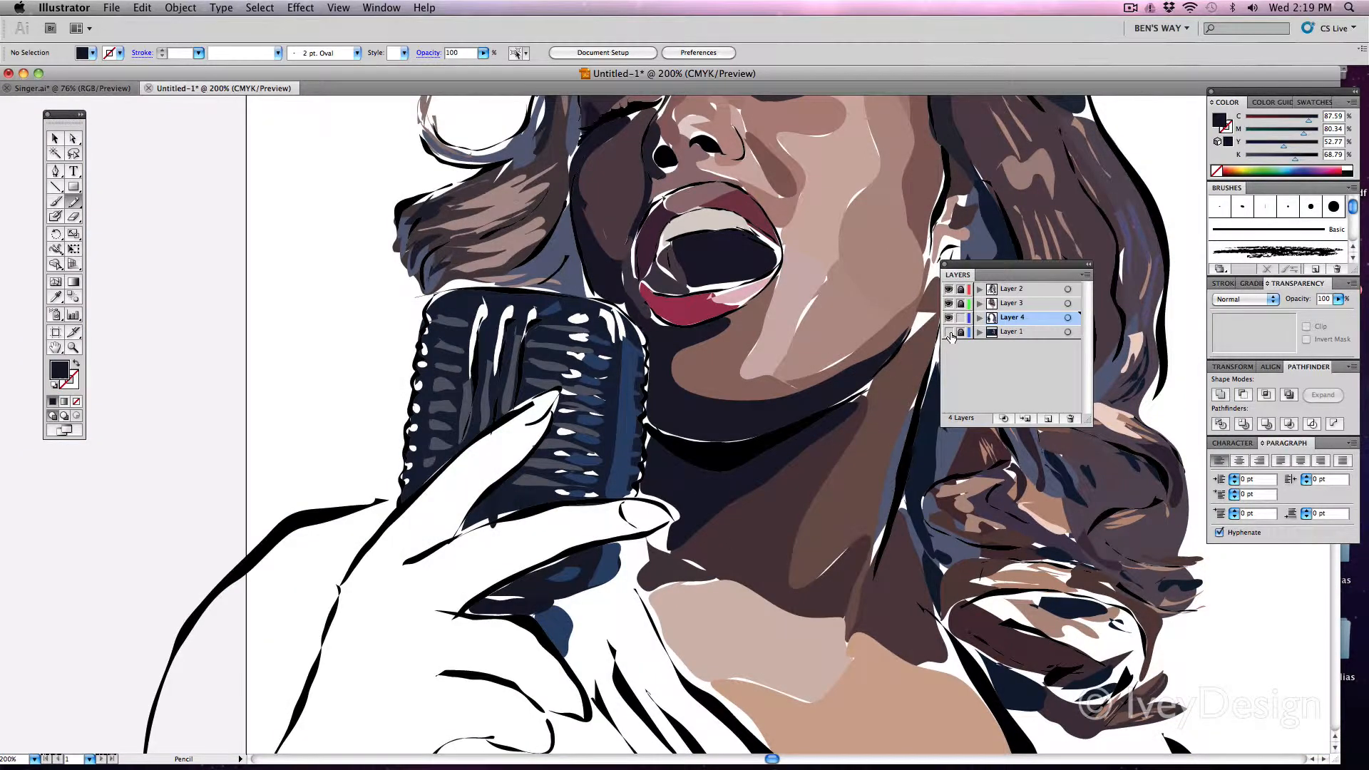
click(948, 332)
scroll(600, 333, down, 5)
scroll(600, 333, left, 3)
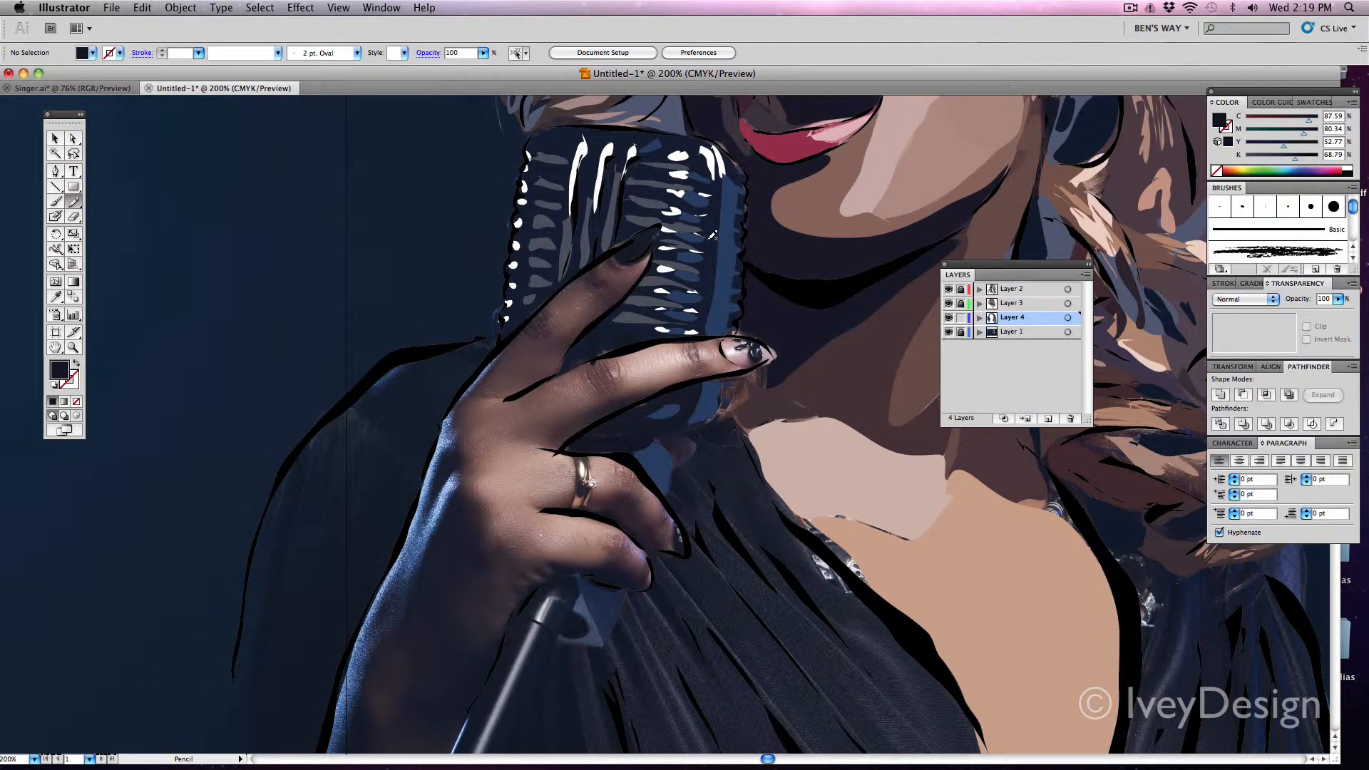
key(i)
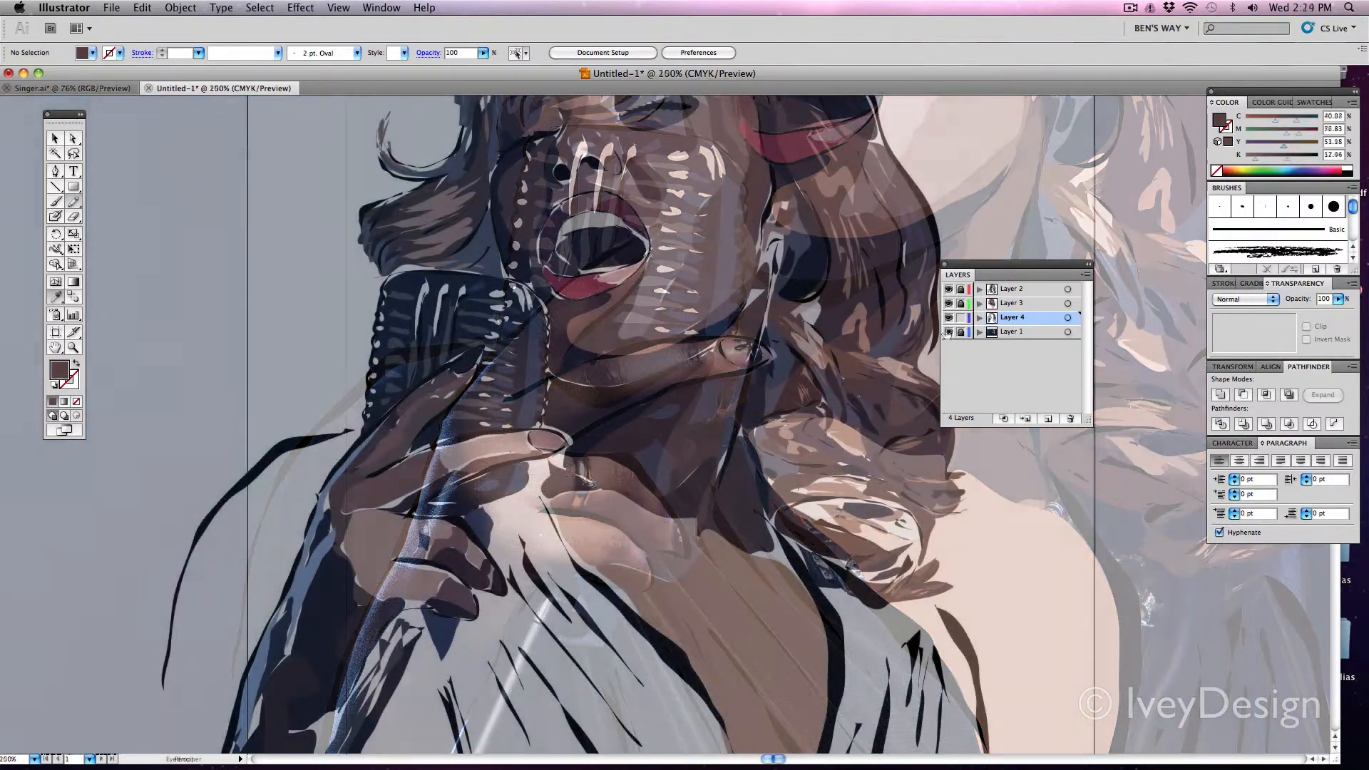
Step: Hide and reshow Layers 3 and 4 in turn to compare the colored shapes with the reference photo
click(947, 320)
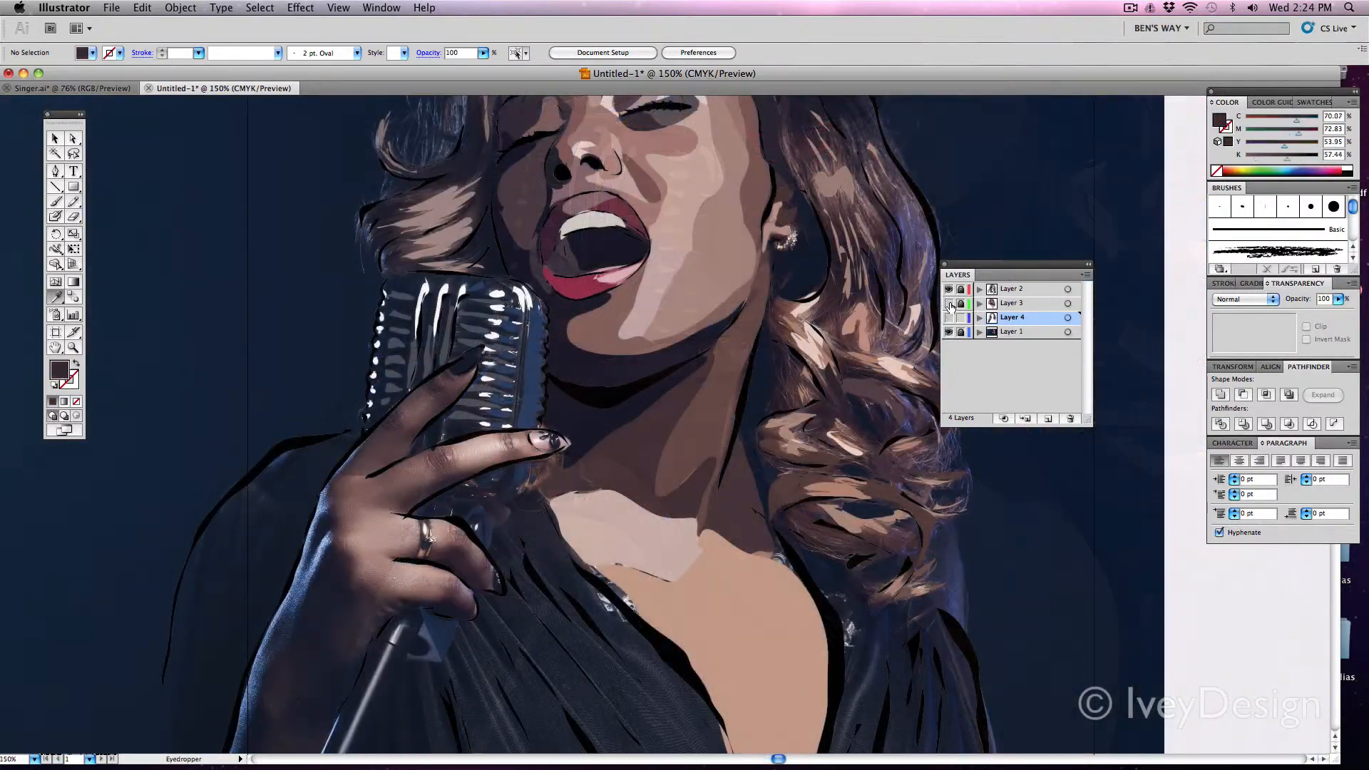
click(947, 305)
click(947, 320)
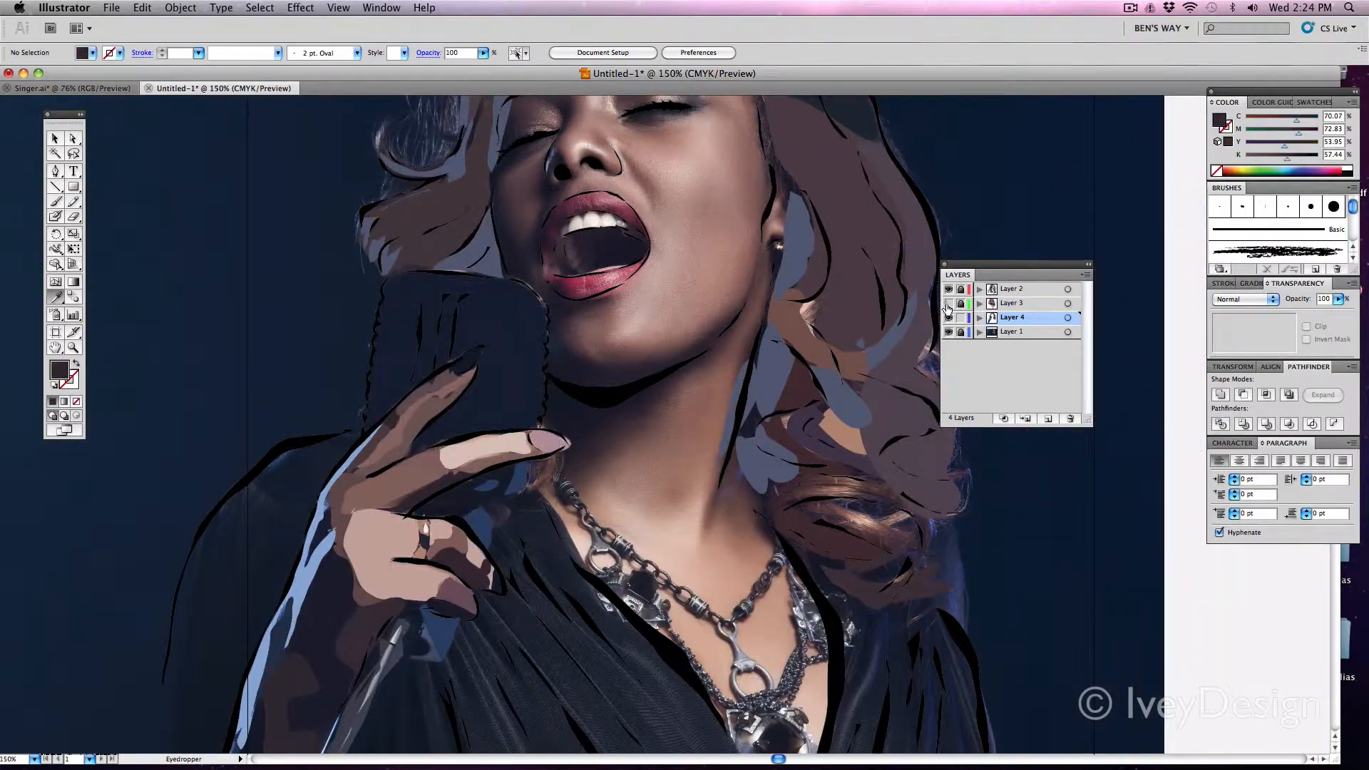
click(947, 304)
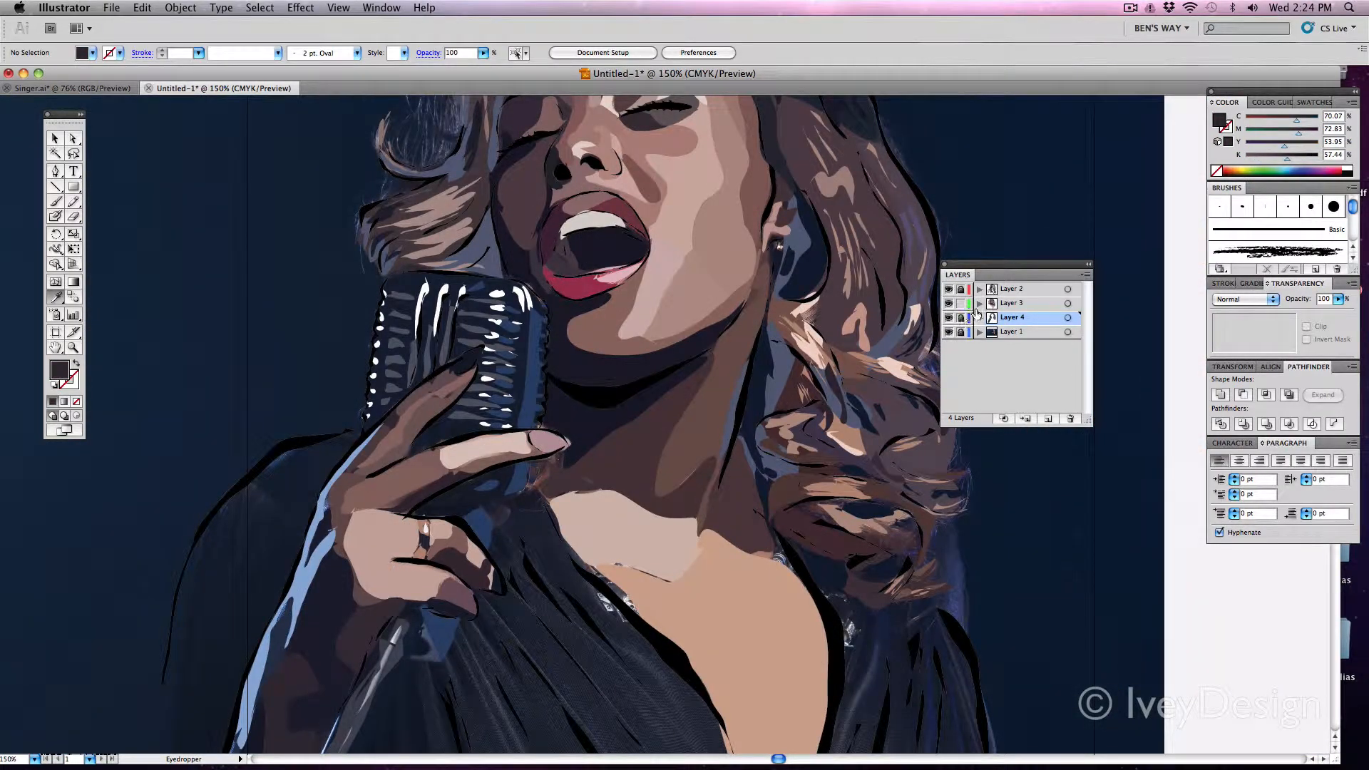
Step: Make Layer 3 active and sample a dark navy from the dress folds below the hand as the Pencil fill
click(1011, 303)
scroll(574, 339, down, 8)
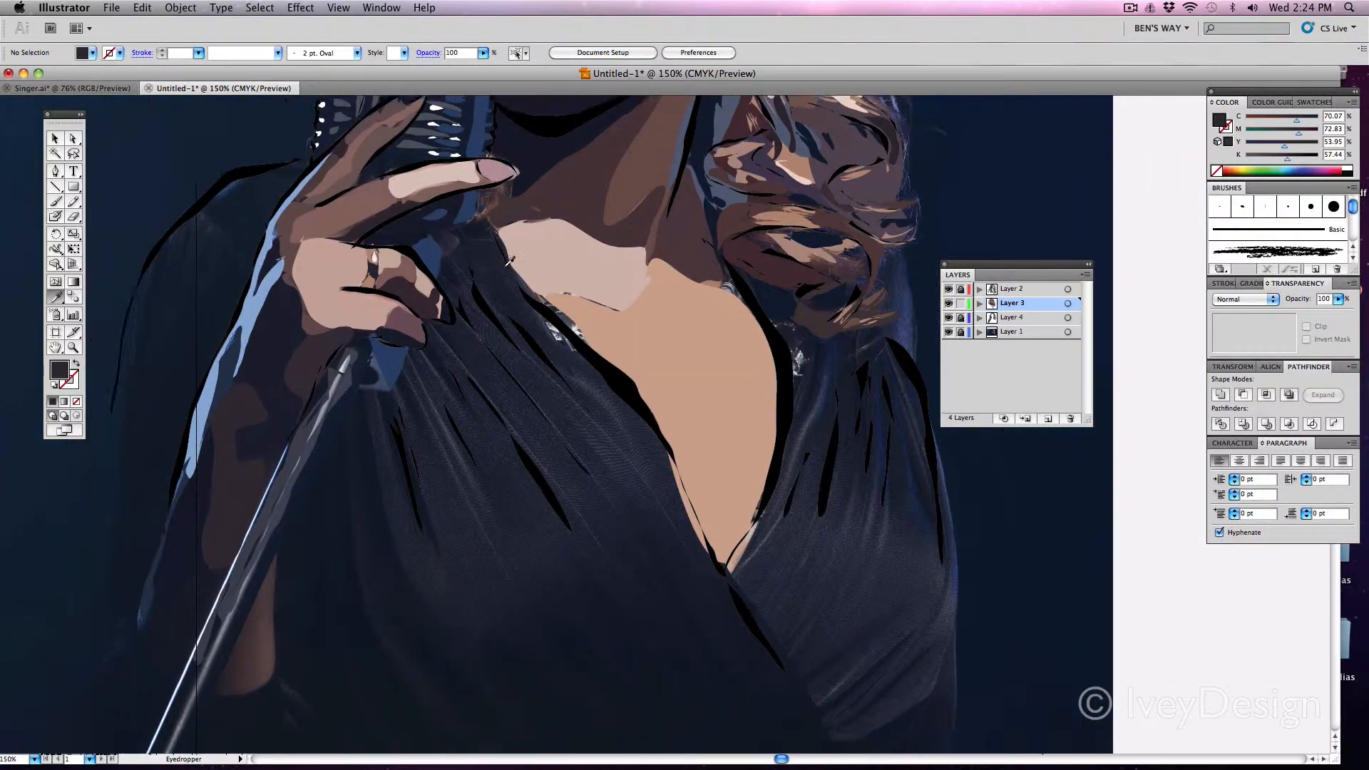
key(m)
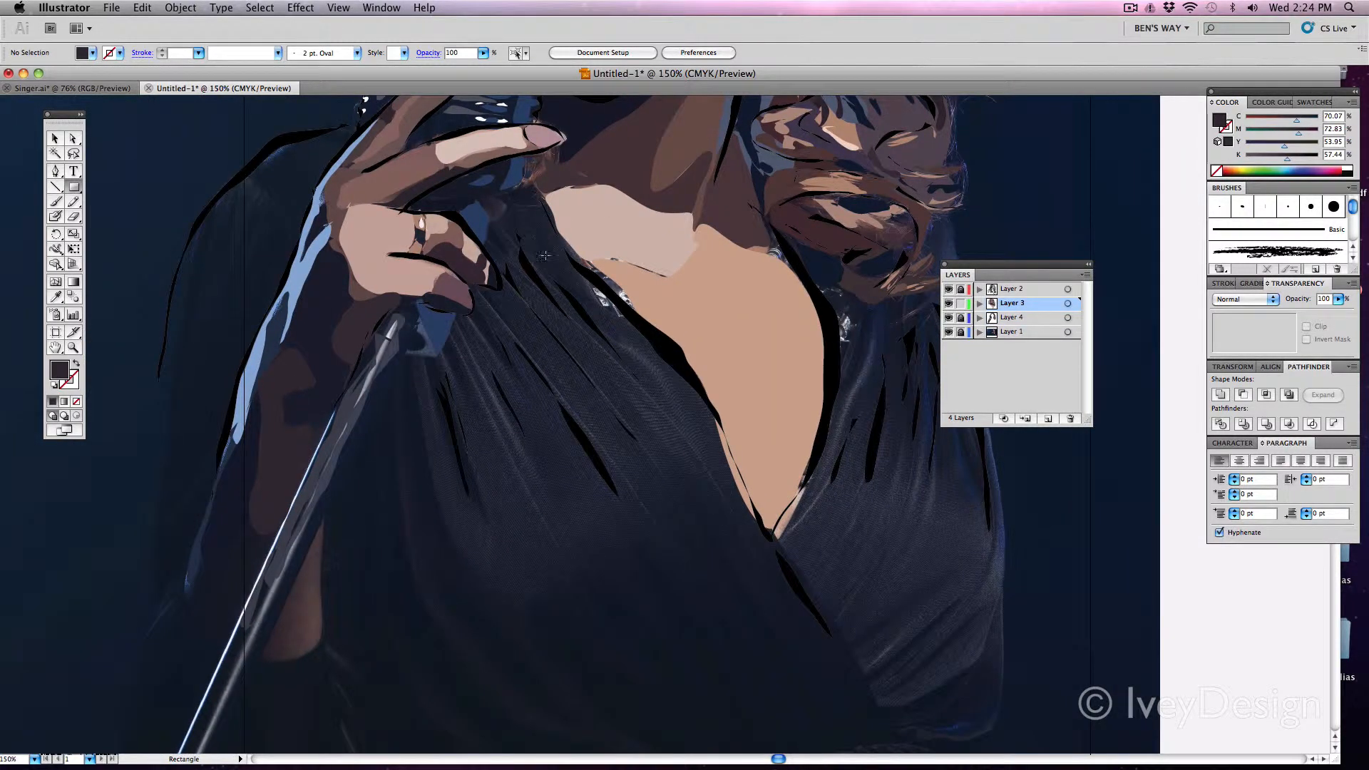
key(i)
drag(511, 272, 551, 281)
click(558, 316)
key(m)
key(n)
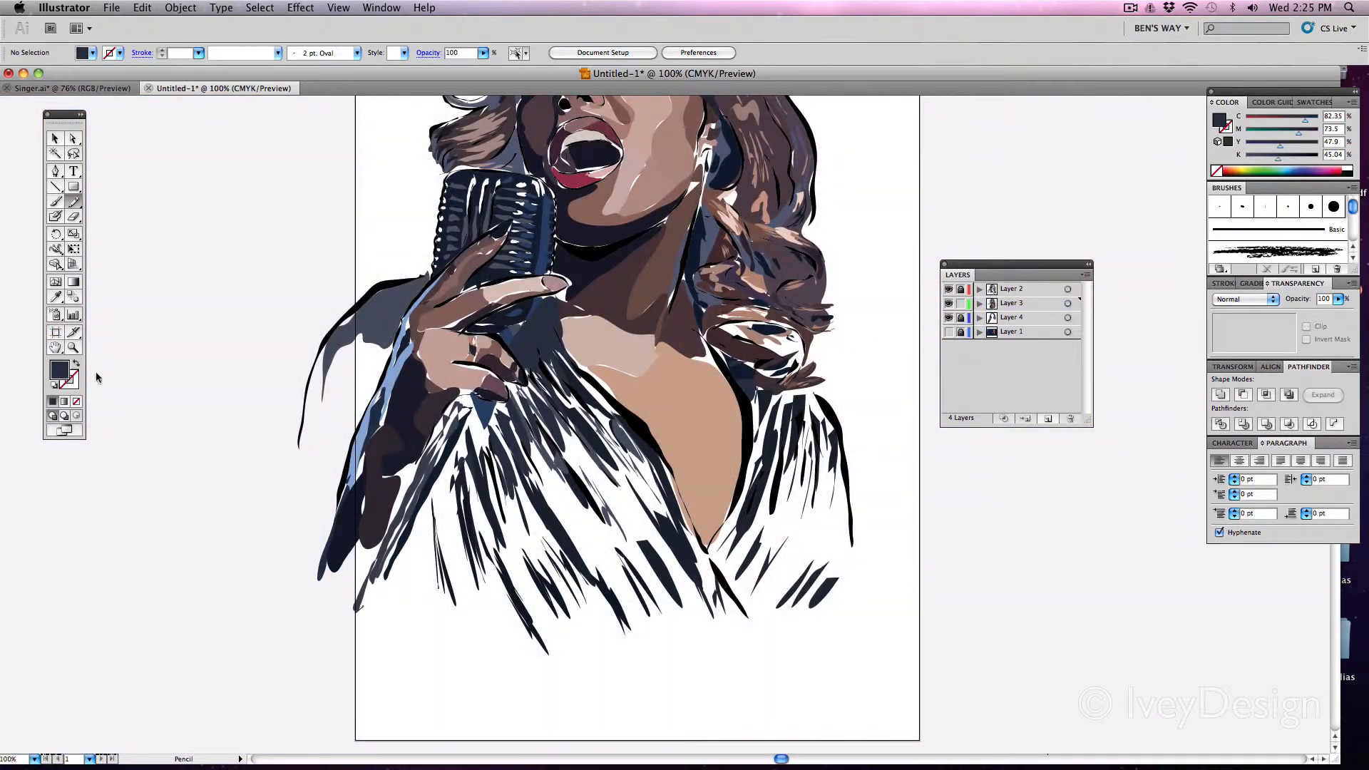
Step: Set the fill color to the medium blue 2C4991
double_click(63, 368)
click(623, 289)
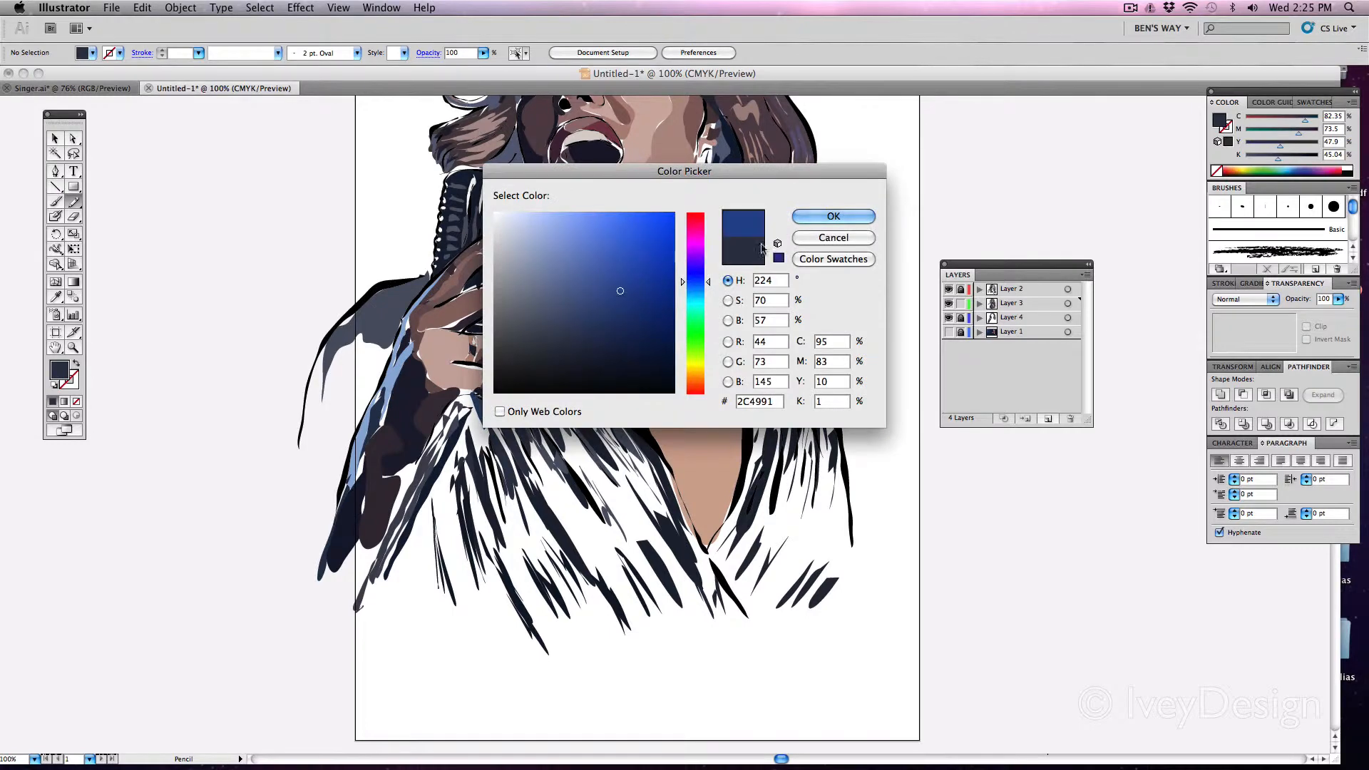
click(839, 233)
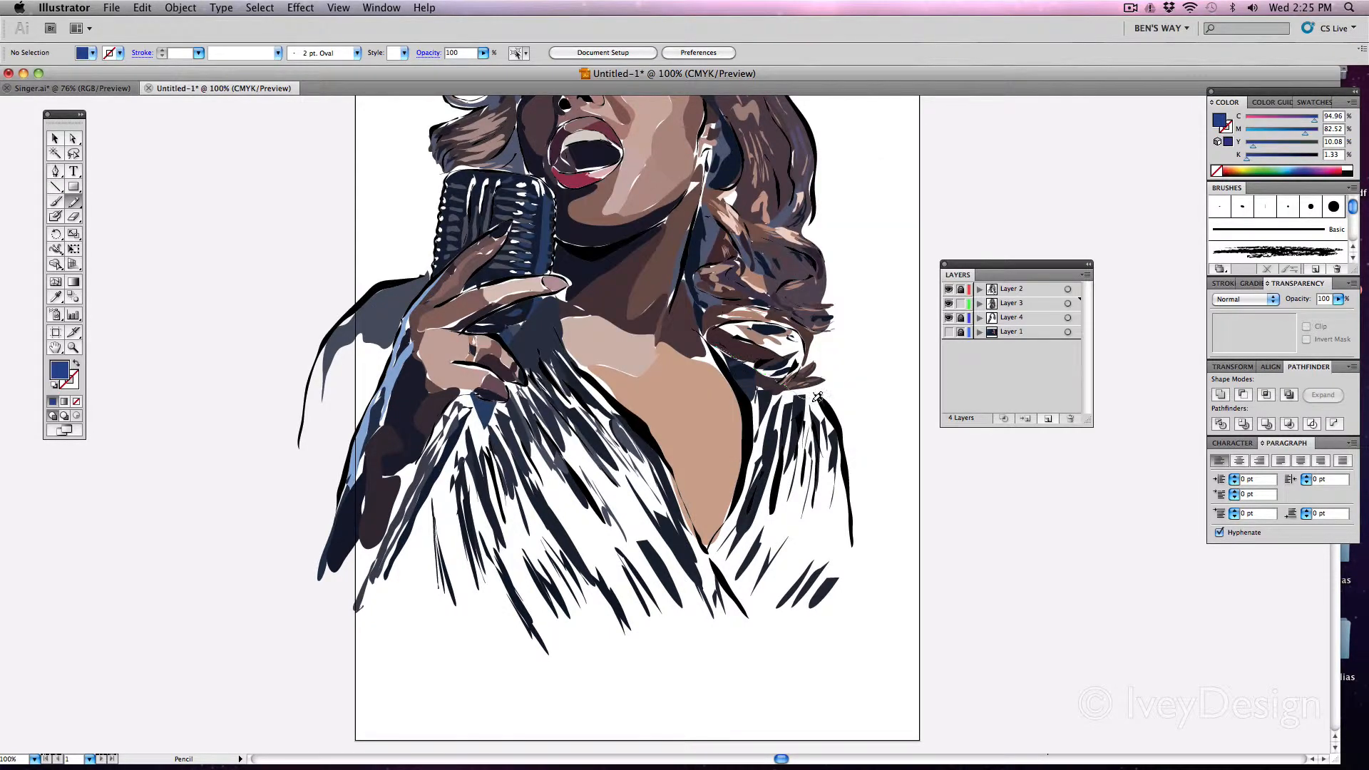
Step: Lock Layer 3, unlock and activate Layer 4, and fill the dress shoulder below the curls with a blue Pencil shape
drag(831, 444, 734, 356)
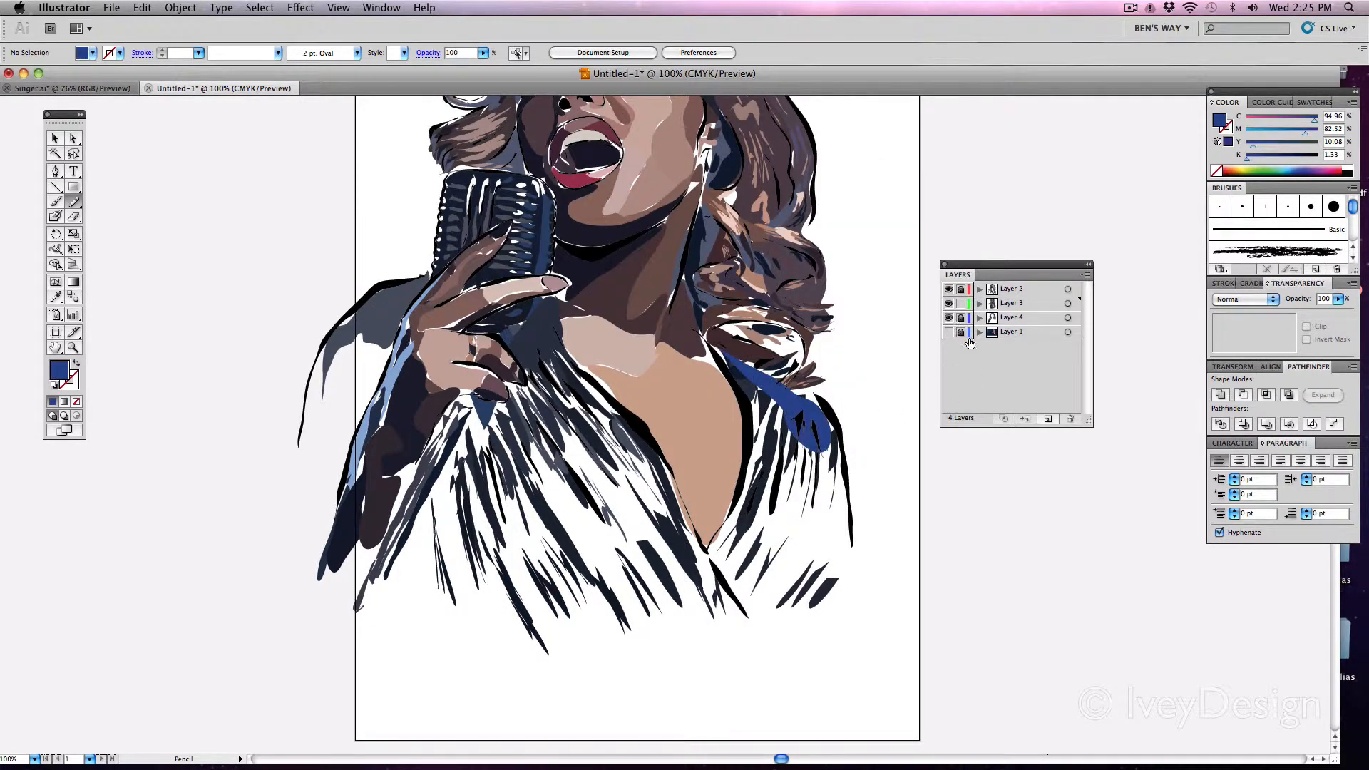
key(super+z)
click(960, 303)
click(960, 317)
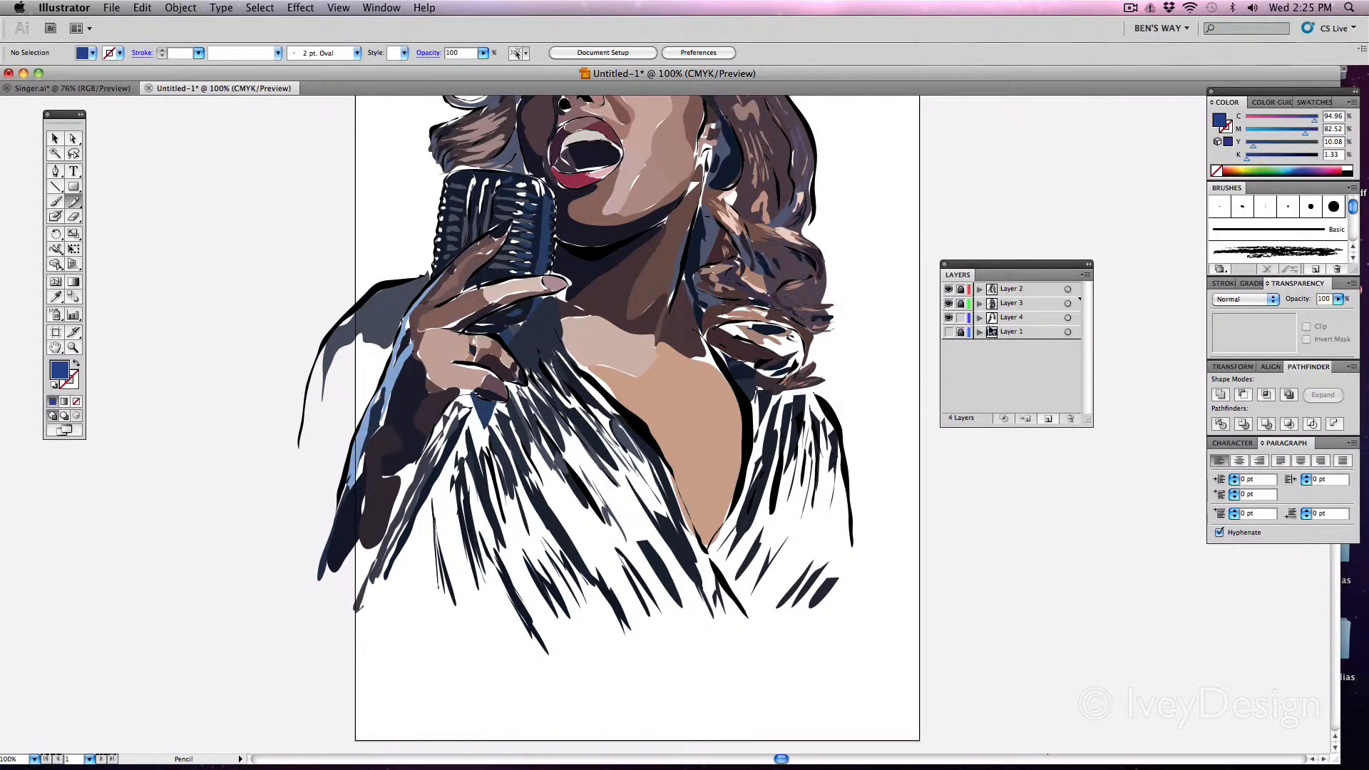
click(986, 322)
mouse_move(750, 368)
mouse_down()
mouse_move(815, 399)
mouse_move(836, 447)
mouse_move(758, 362)
mouse_move(811, 424)
mouse_move(778, 412)
mouse_move(763, 379)
mouse_move(750, 404)
mouse_move(762, 361)
mouse_move(772, 402)
mouse_move(790, 394)
mouse_move(790, 428)
mouse_move(827, 400)
mouse_up()
Step: Add blue Pencil shapes on the sleeve behind the microphone arm, beside the neckline and in the dress folds below the hand
key(i)
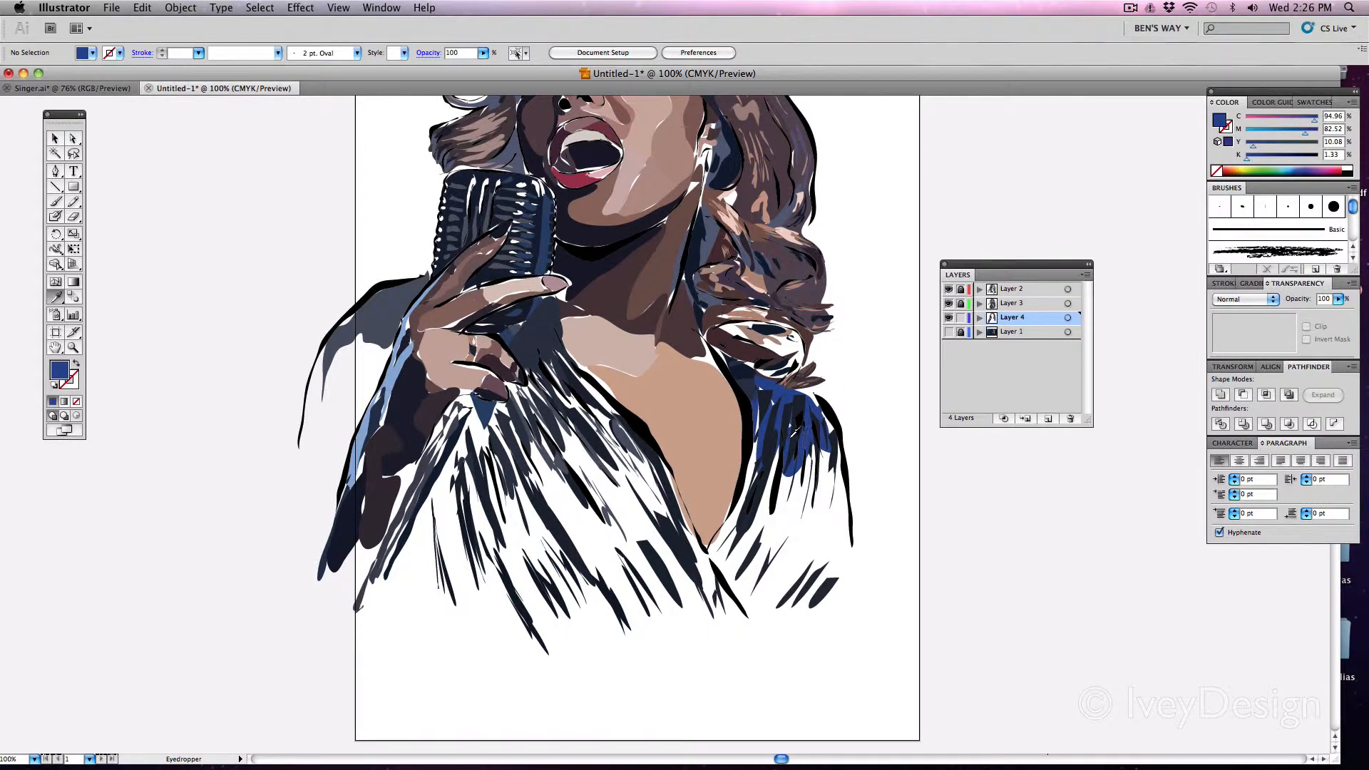
key(n)
mouse_move(351, 322)
mouse_down()
mouse_move(329, 362)
mouse_move(349, 326)
mouse_up()
drag(371, 326, 372, 329)
mouse_move(379, 328)
mouse_down()
mouse_move(368, 366)
mouse_move(392, 315)
mouse_up()
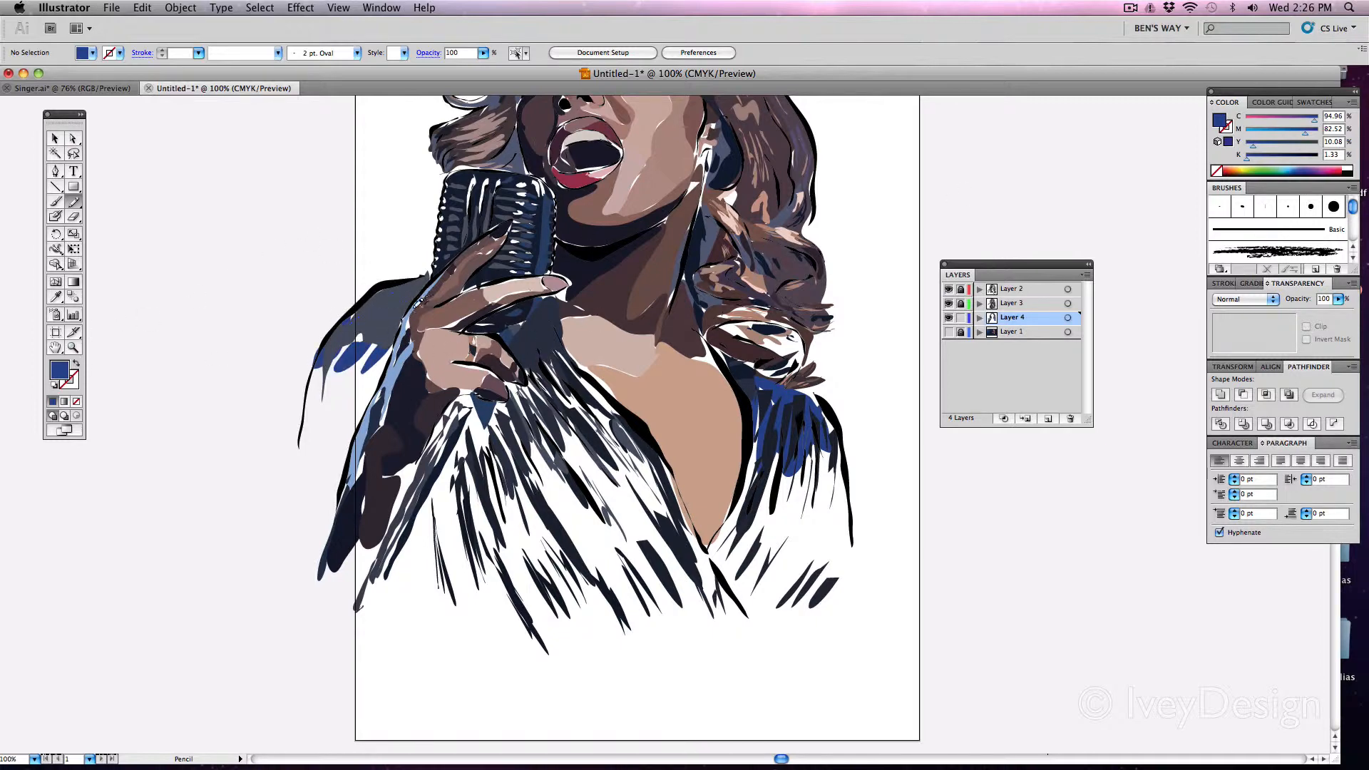
mouse_move(550, 370)
mouse_down()
mouse_move(567, 336)
mouse_move(602, 403)
mouse_up()
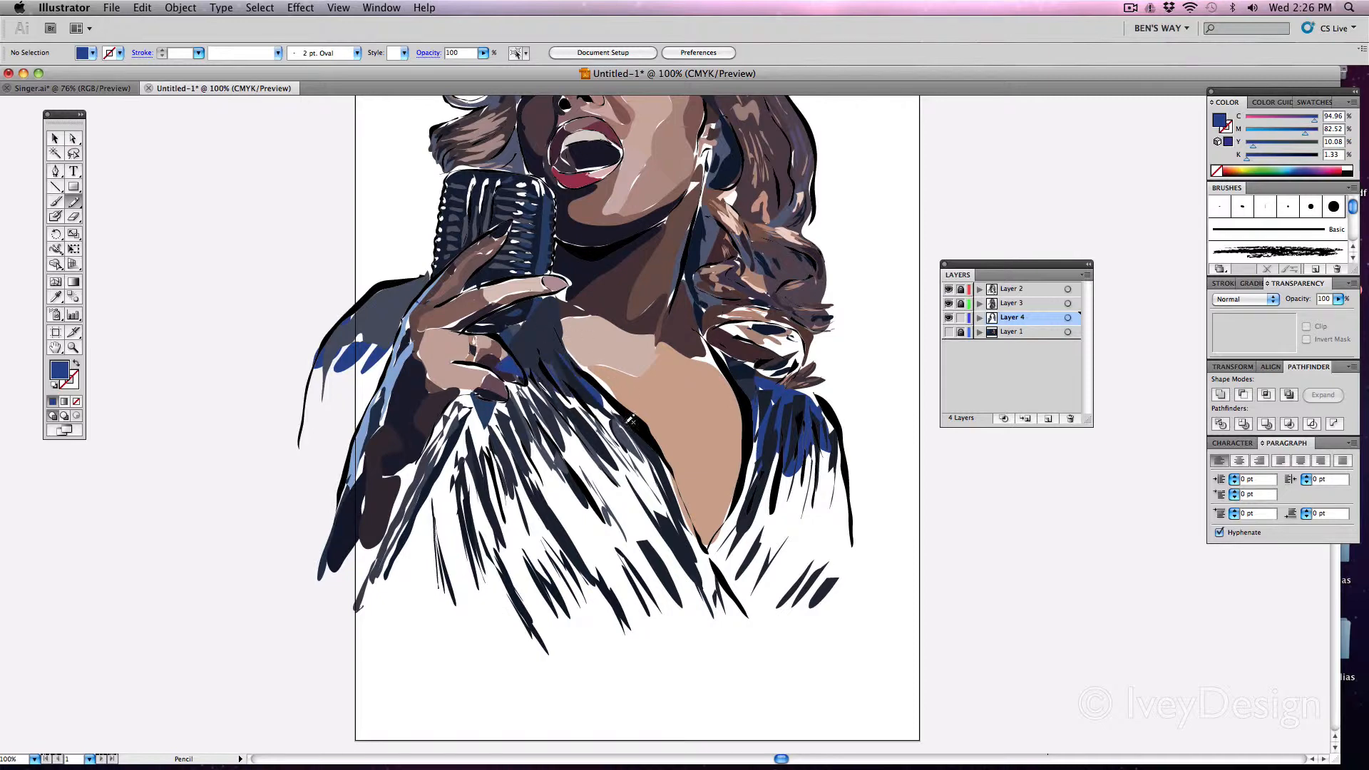
drag(493, 410, 489, 431)
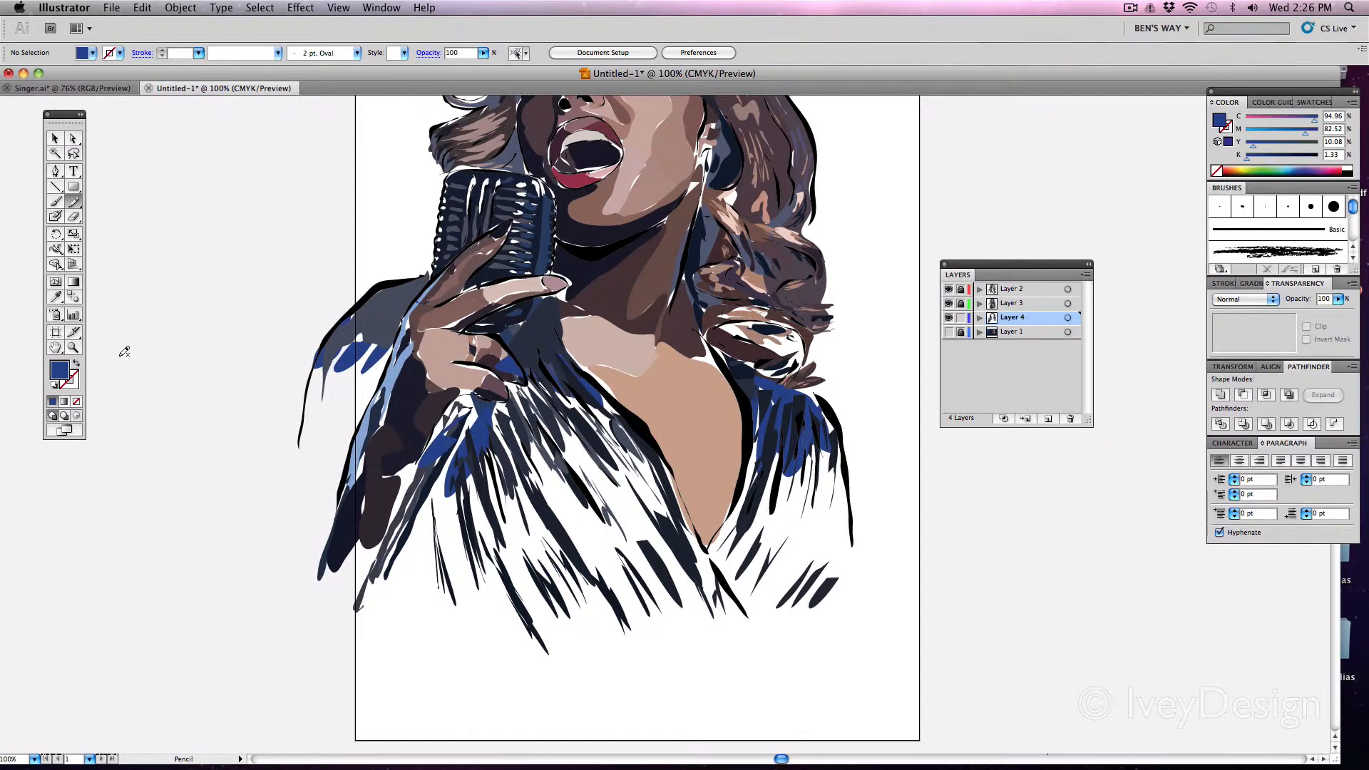
Step: Set the fill color to dark blue 173268 and extend the dress shoulder below the curls with Pencil shapes
double_click(60, 370)
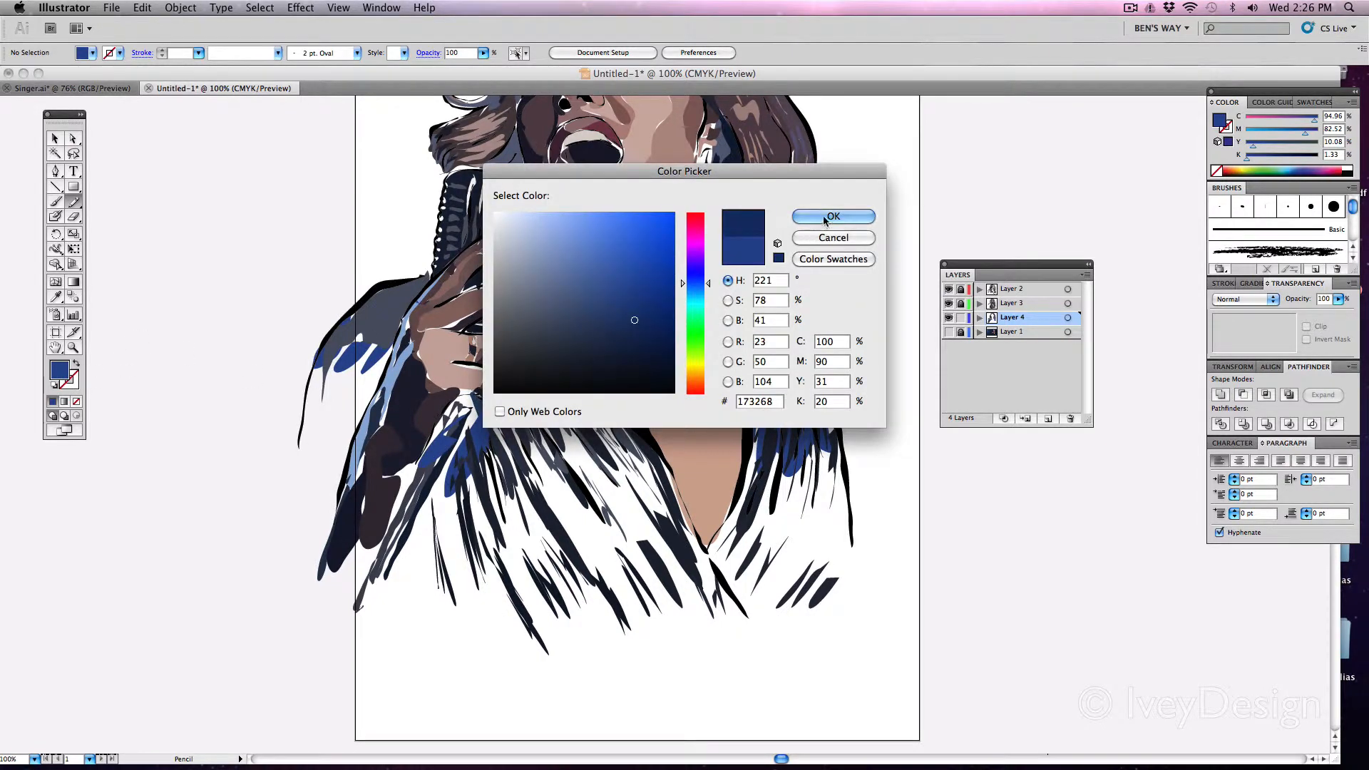
click(819, 216)
drag(775, 433, 759, 427)
mouse_move(764, 466)
mouse_down()
mouse_move(776, 494)
mouse_move(791, 464)
mouse_up()
mouse_move(791, 471)
mouse_down()
mouse_move(812, 469)
mouse_move(813, 452)
mouse_up()
drag(833, 466, 844, 484)
Step: Fill the dress folds between the hand and the neckline, and those below the hand, with dark blue Pencil shapes
mouse_move(521, 401)
mouse_down()
mouse_move(516, 389)
mouse_move(533, 396)
mouse_move(513, 389)
mouse_move(499, 416)
mouse_move(583, 409)
mouse_move(637, 455)
mouse_up()
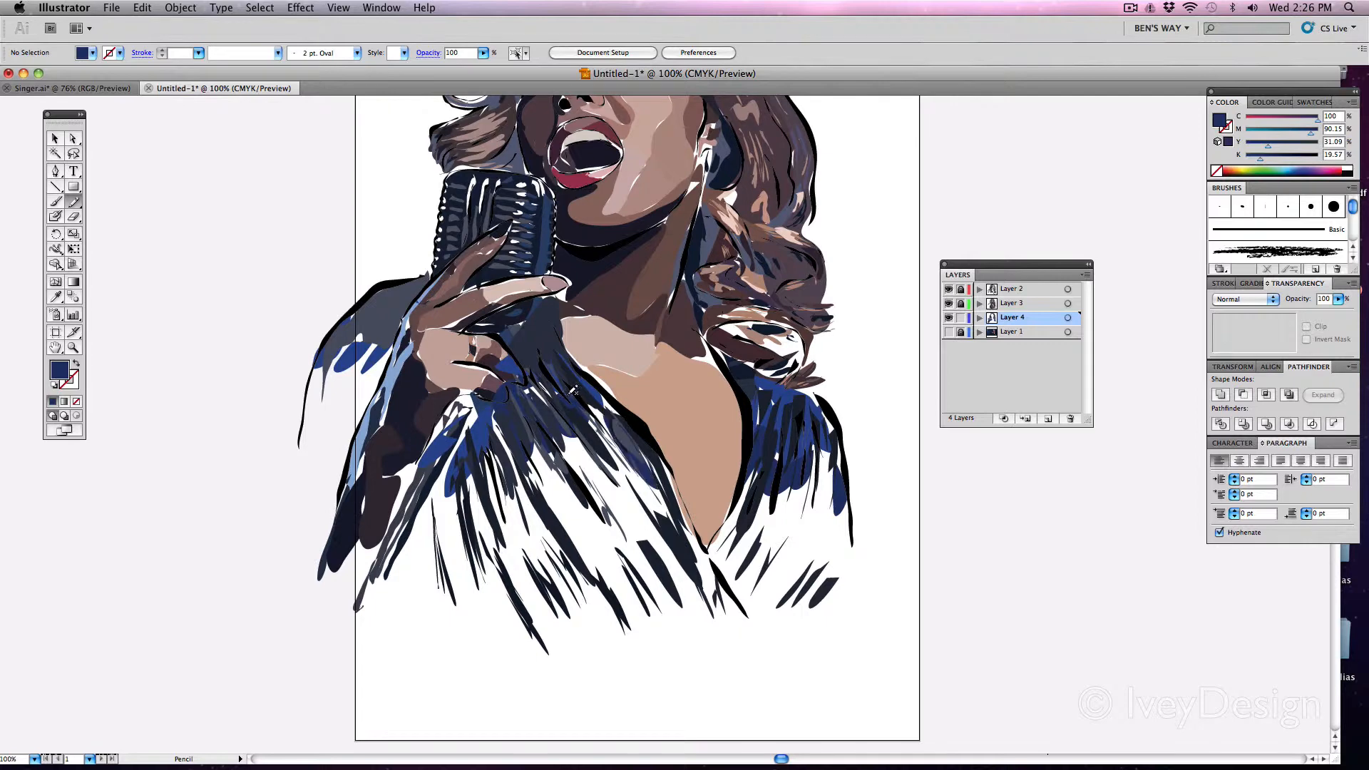
drag(559, 433, 597, 430)
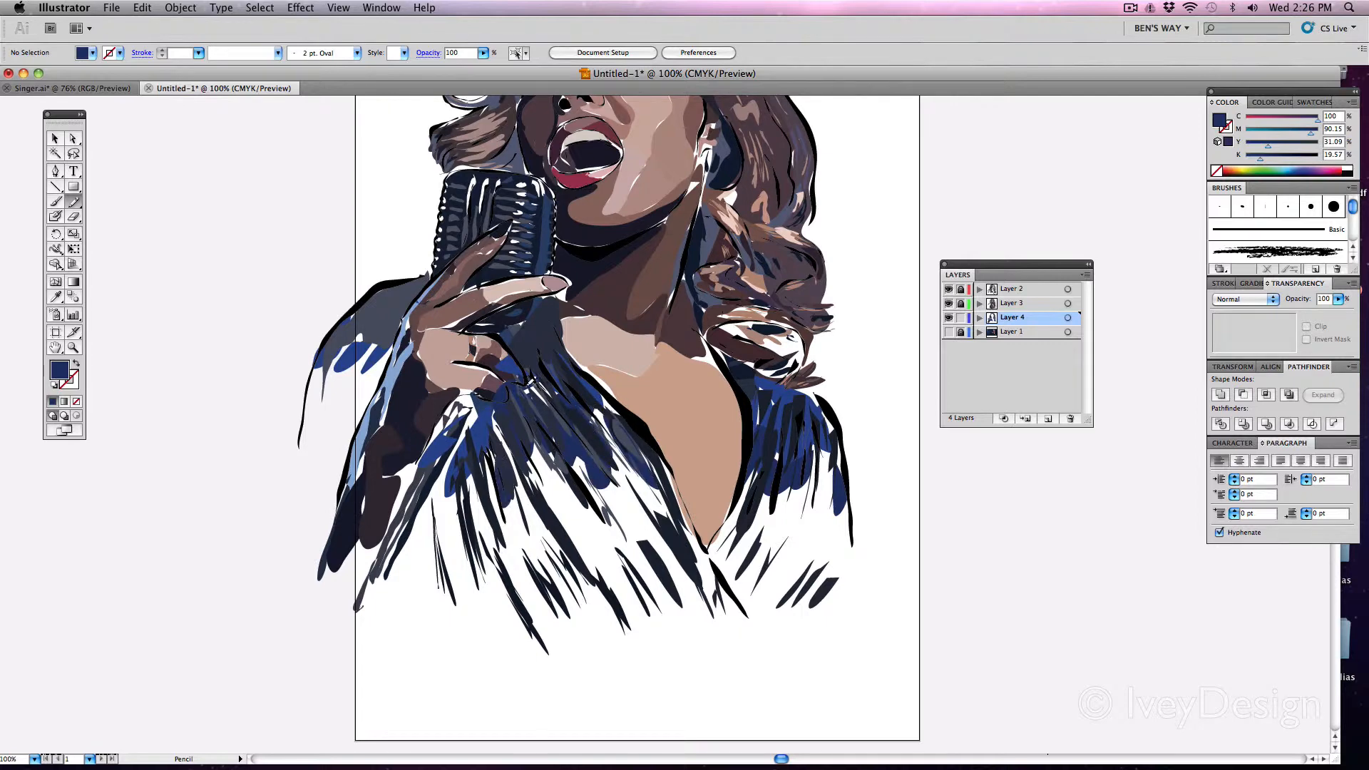
scroll(599, 320, up, 5)
drag(476, 618, 470, 587)
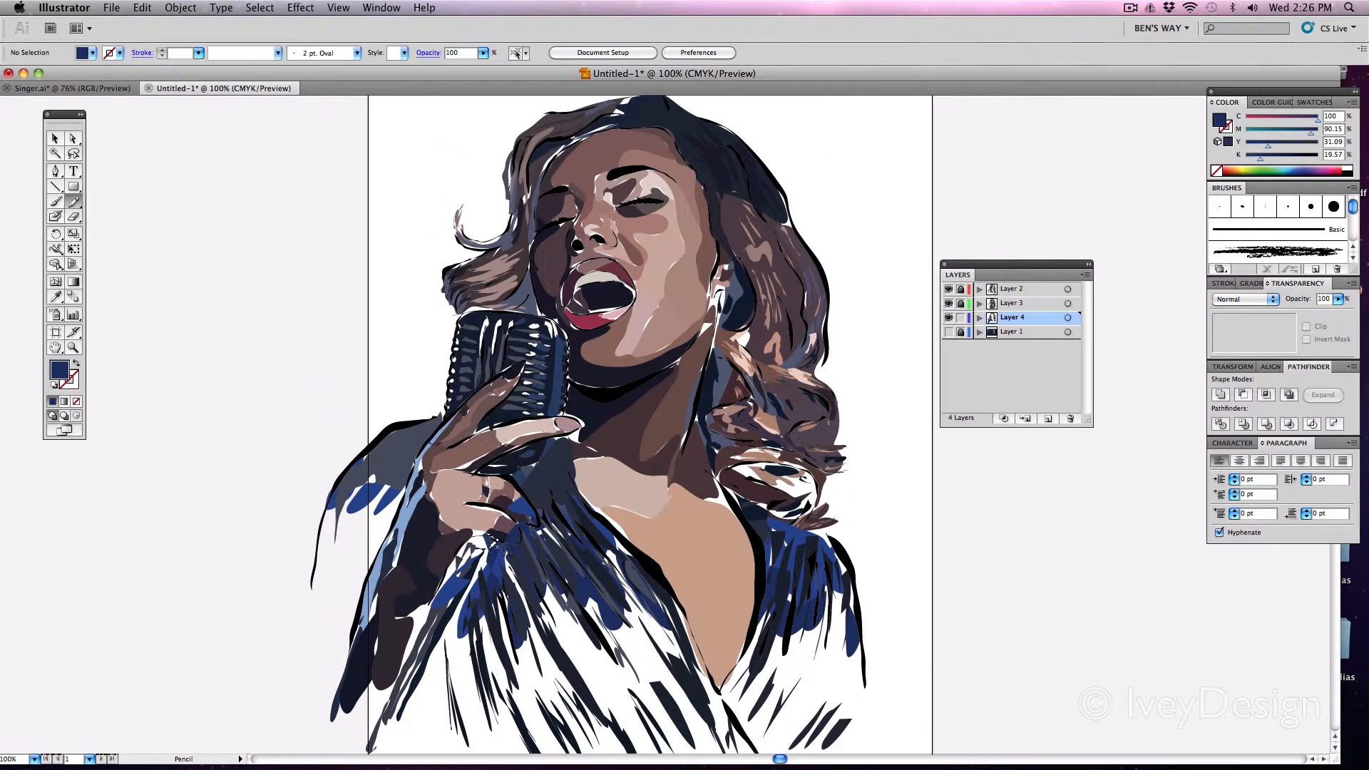
mouse_move(449, 635)
mouse_down()
mouse_move(500, 601)
mouse_move(484, 551)
mouse_up()
mouse_move(456, 636)
mouse_down()
mouse_move(447, 695)
mouse_move(467, 648)
mouse_up()
Step: Fill the remaining gaps in the folds along the neckline edge with dark blue and add a shape in the curls beside the neck
drag(636, 591, 642, 617)
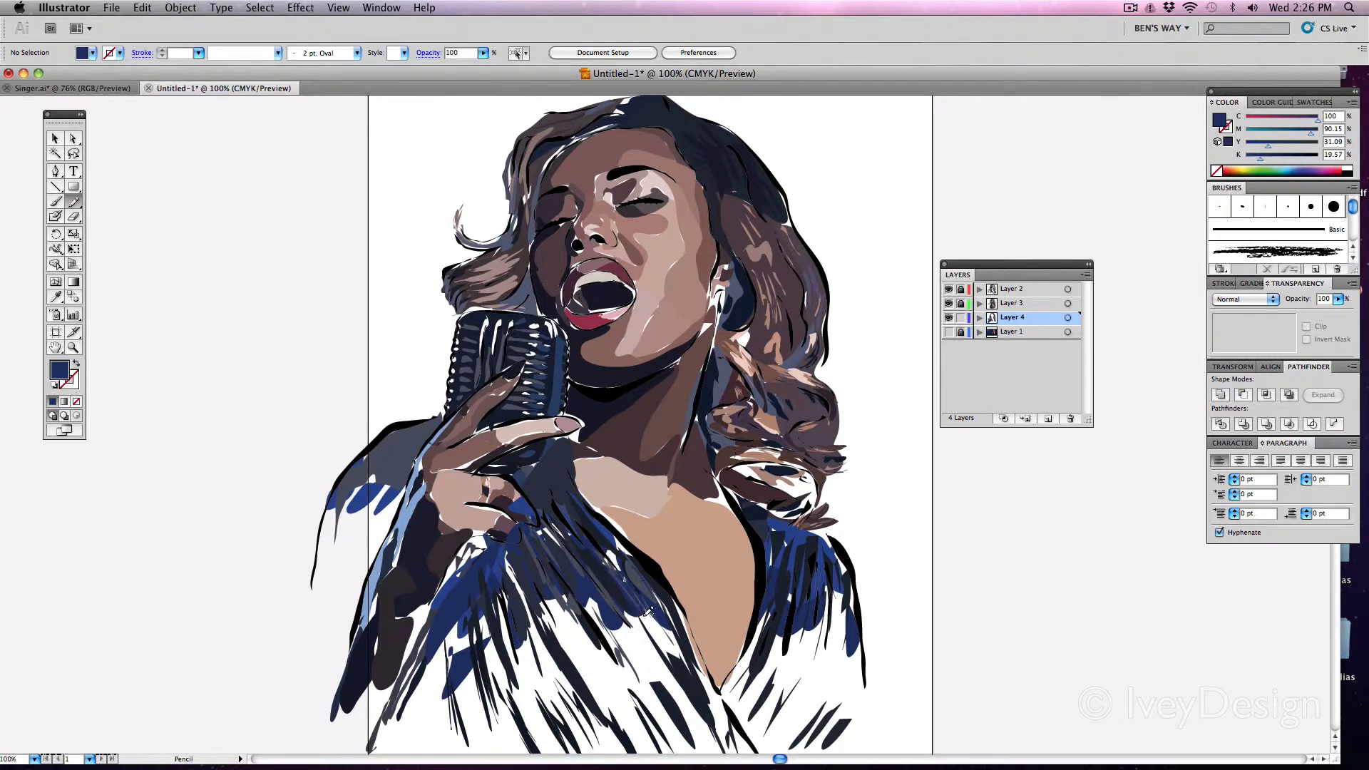
mouse_move(602, 532)
mouse_down()
mouse_move(629, 548)
mouse_move(617, 563)
mouse_up()
drag(702, 647, 665, 566)
mouse_move(679, 613)
mouse_down()
mouse_move(705, 687)
mouse_move(698, 662)
mouse_up()
mouse_move(650, 601)
mouse_down()
mouse_move(647, 660)
mouse_move(629, 617)
mouse_up()
mouse_move(634, 588)
mouse_down()
mouse_move(667, 634)
mouse_move(648, 614)
mouse_up()
scroll(794, 478, down, 3)
scroll(795, 478, right, 2)
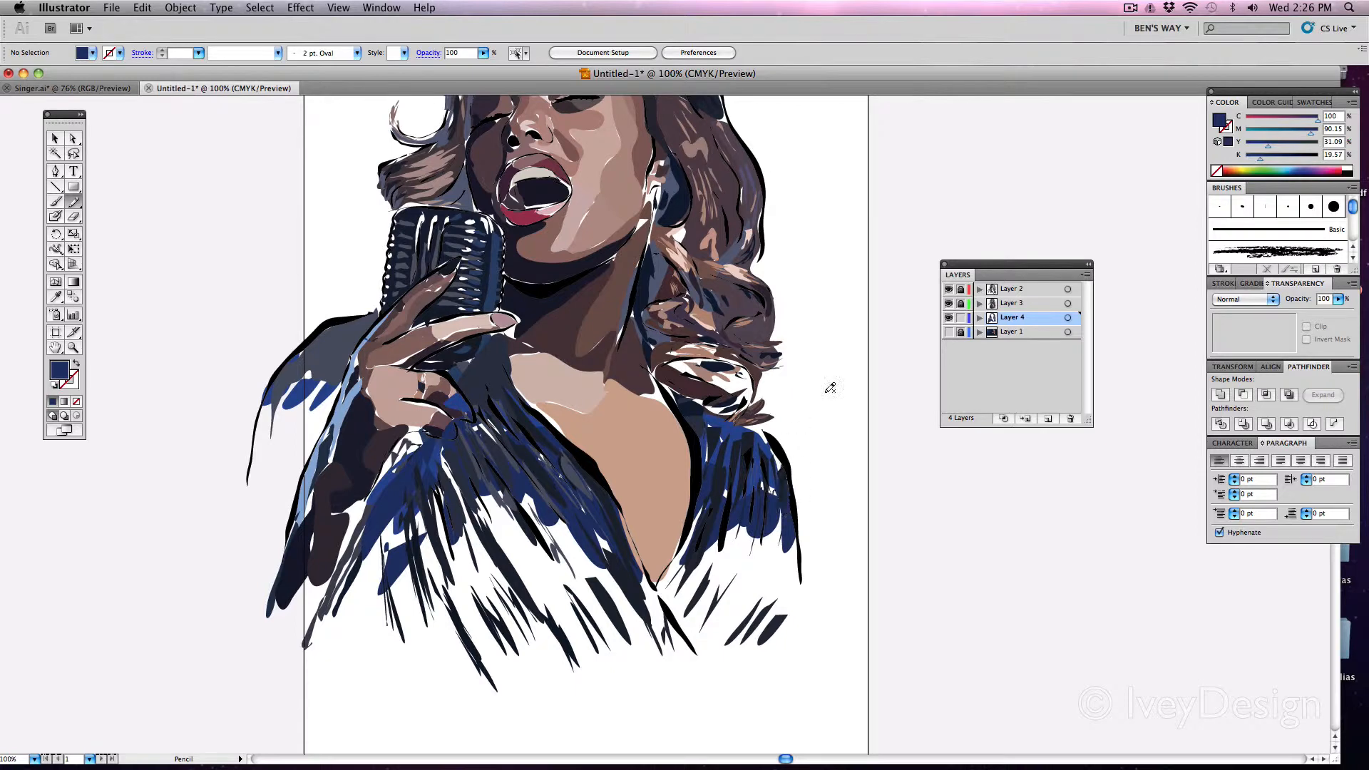
scroll(834, 318, up, 4)
scroll(834, 318, left, 1)
drag(731, 351, 724, 328)
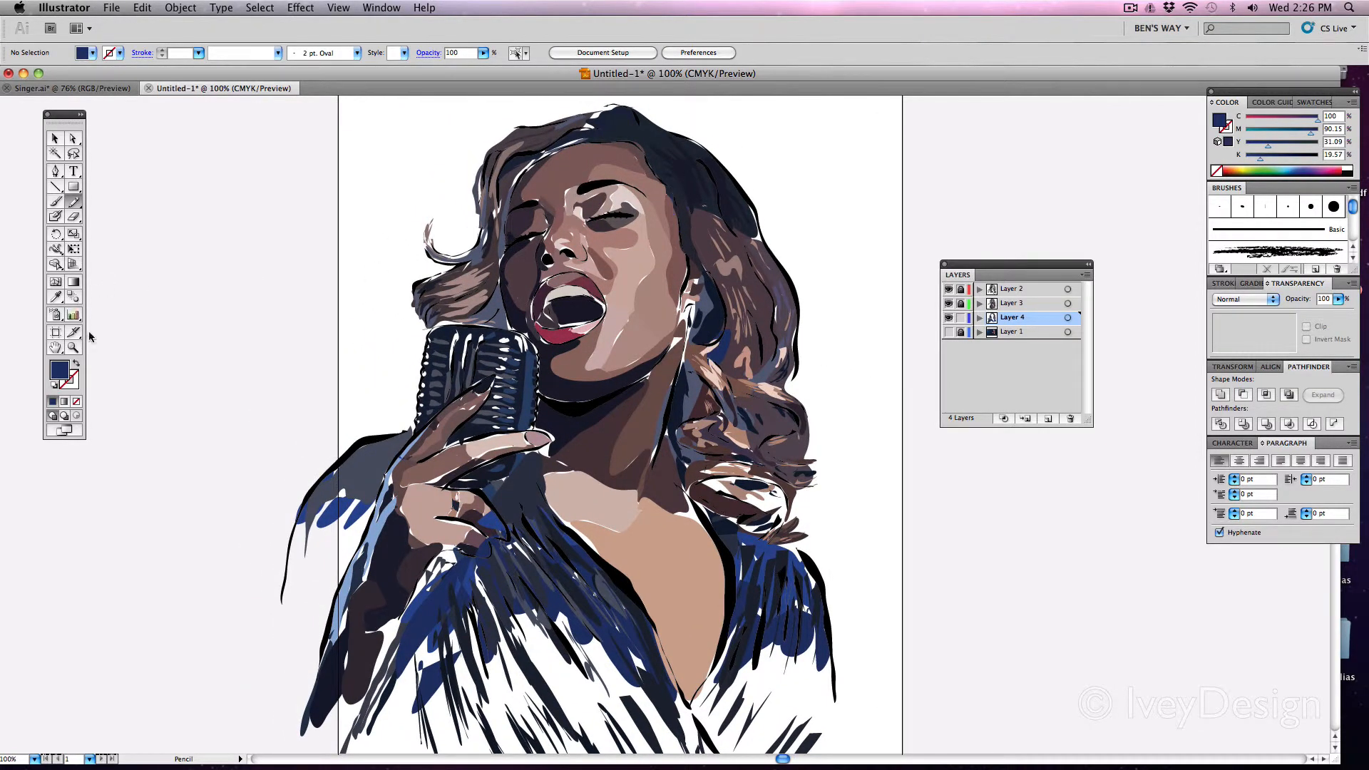
Step: Set the fill color to grayish blue 2E466D and fill the white gap in the lowest curls above the shoulder
double_click(59, 369)
click(585, 271)
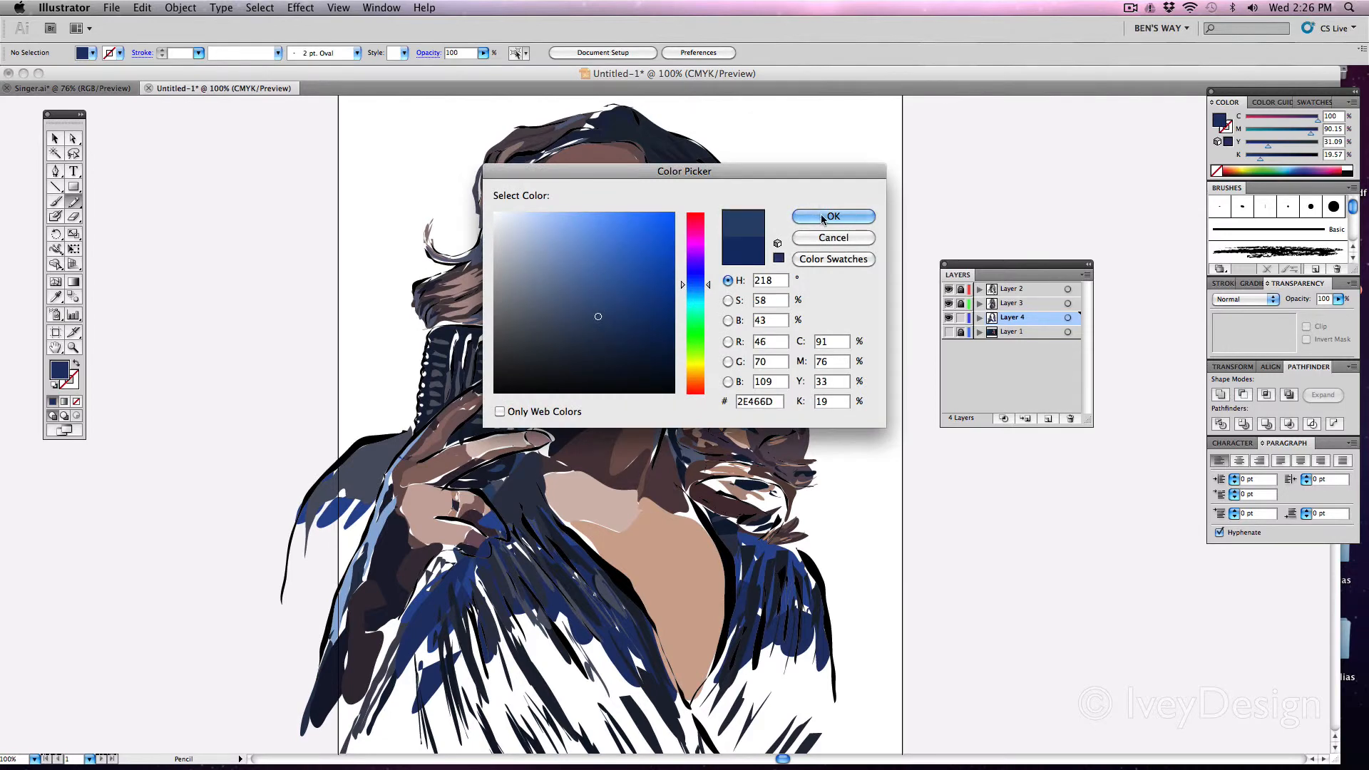
click(833, 216)
mouse_move(703, 501)
mouse_down()
mouse_move(784, 478)
mouse_move(717, 482)
mouse_up()
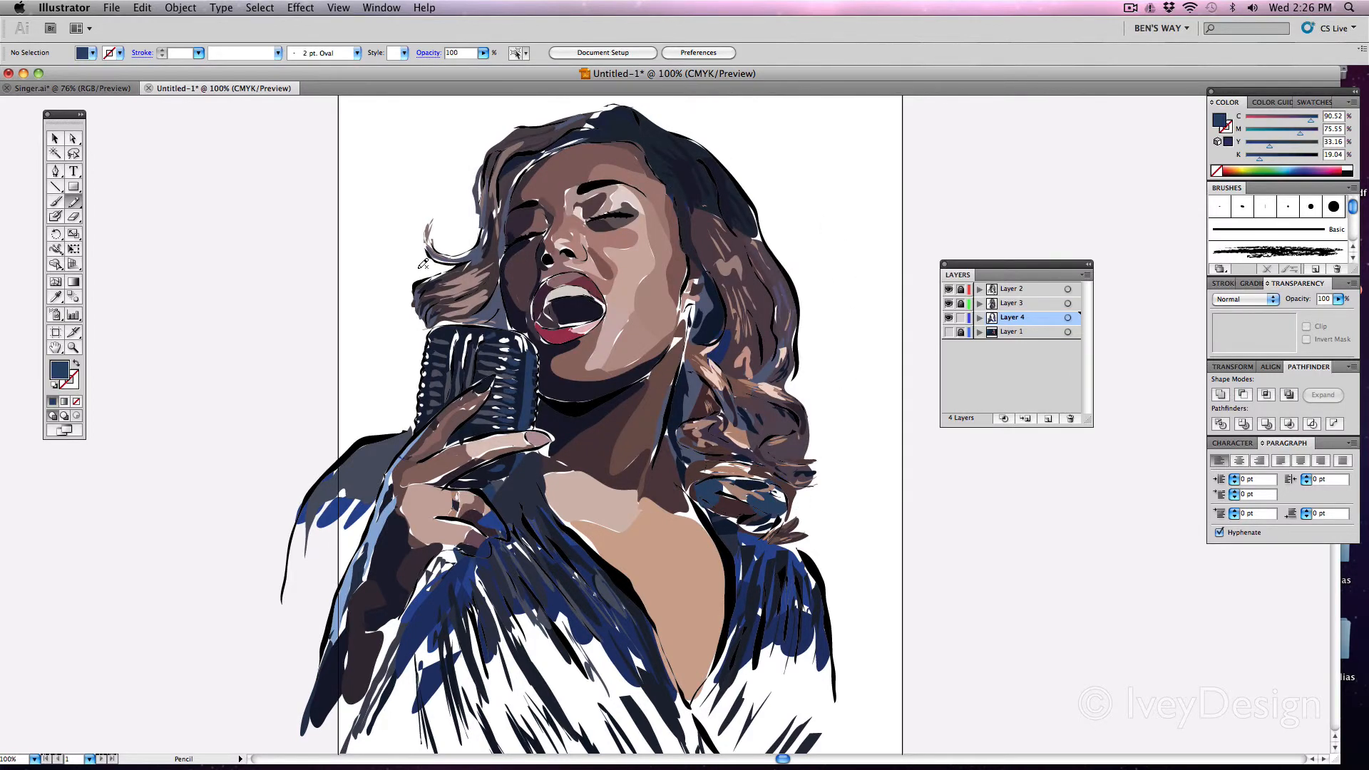